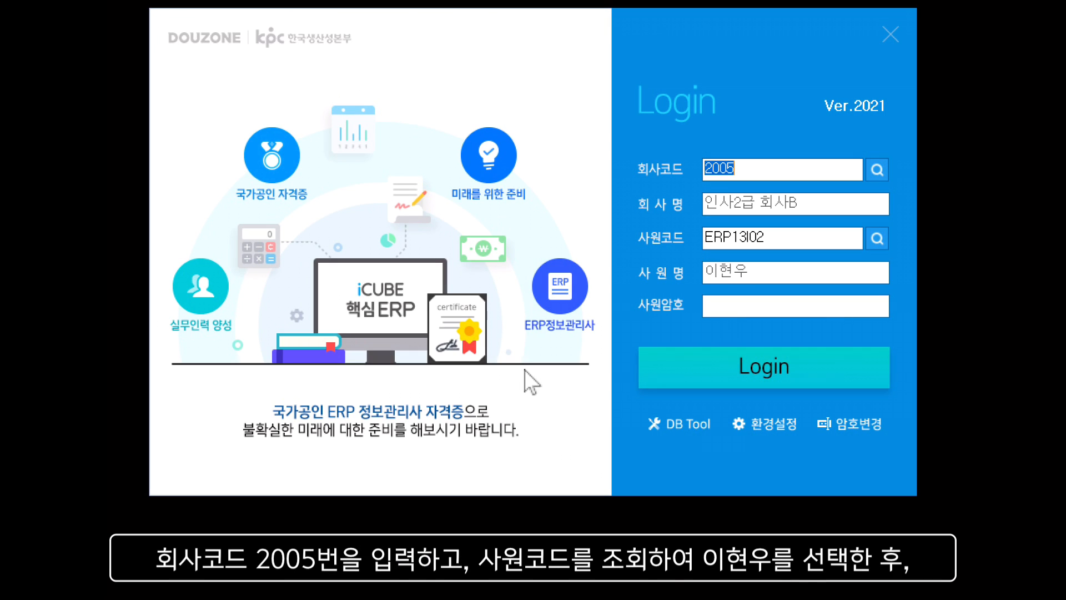
- Log in to company 2005 (인사2급 회사B) and open 회사등록 under 시스템관리 > 회사등록정보
click(731, 383)
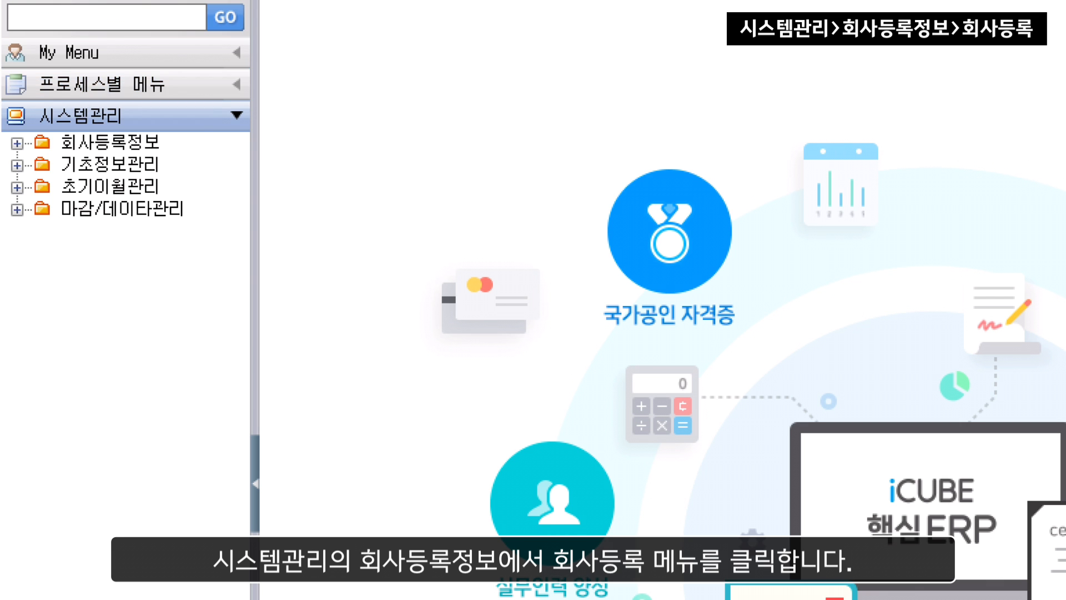
click(151, 143)
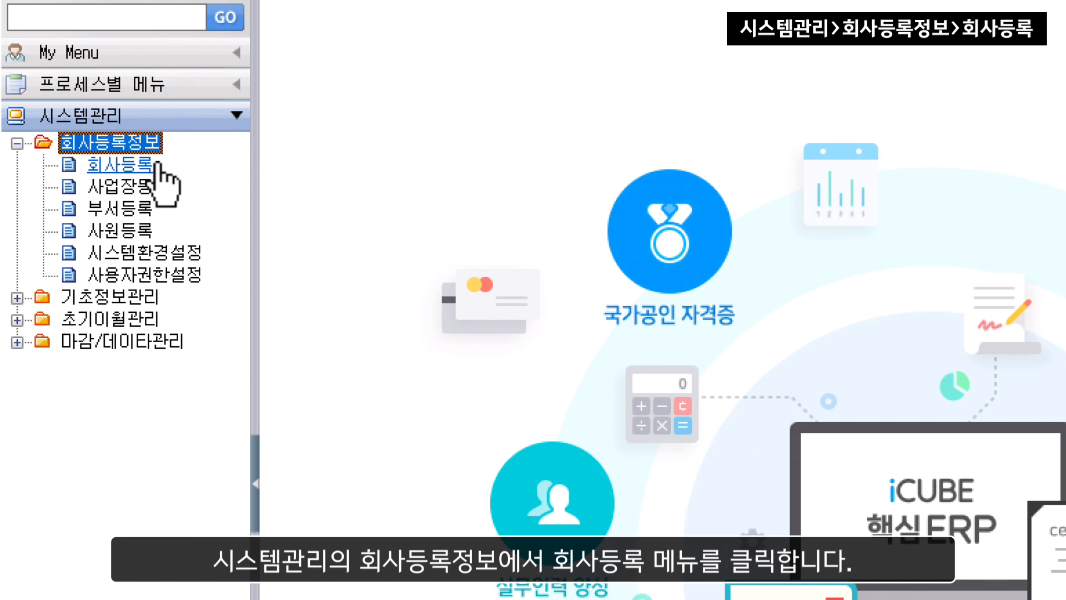
click(156, 165)
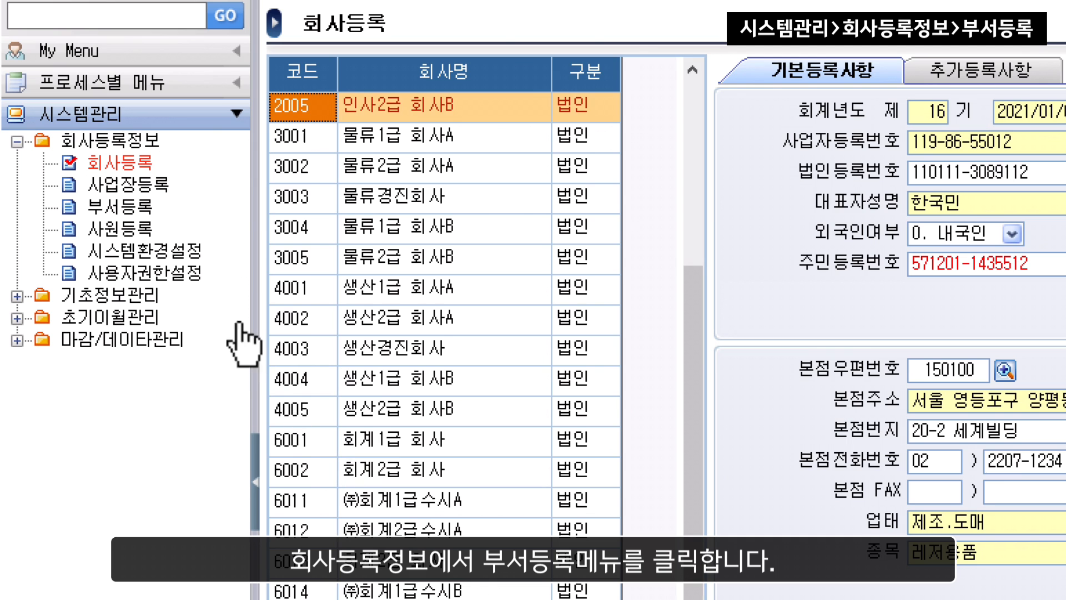
- Open 부서등록 and query the departments belonging to workplace 1000 인사2급 회사본사
click(133, 208)
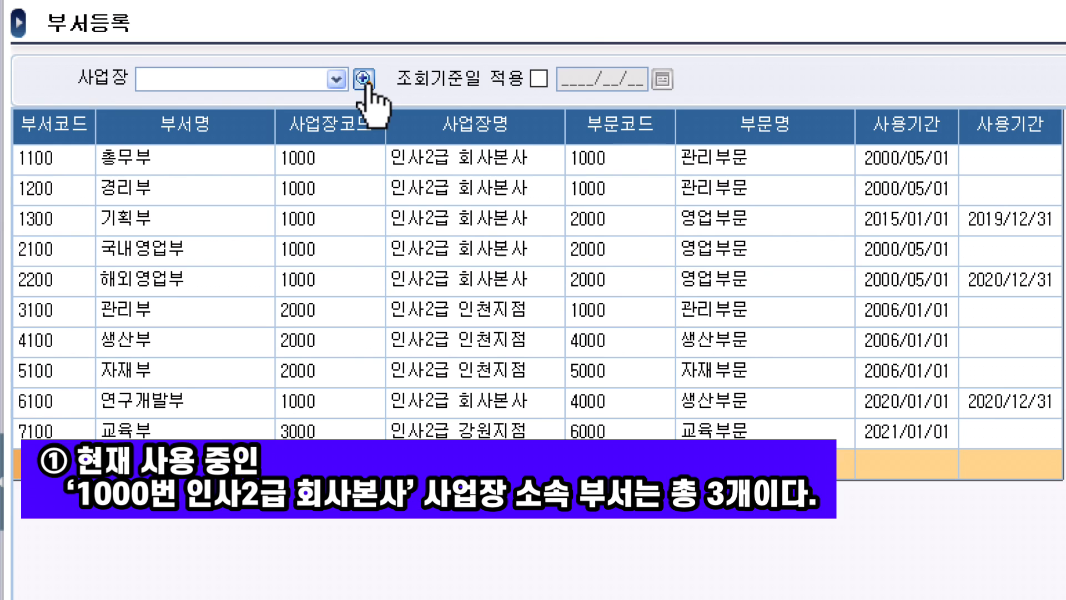
click(364, 79)
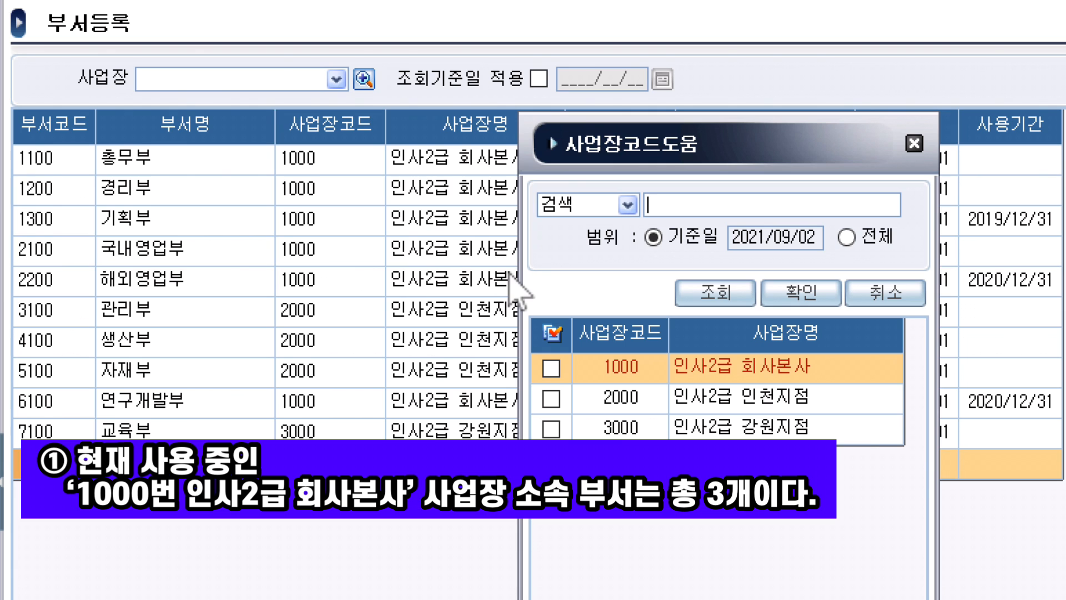
click(551, 368)
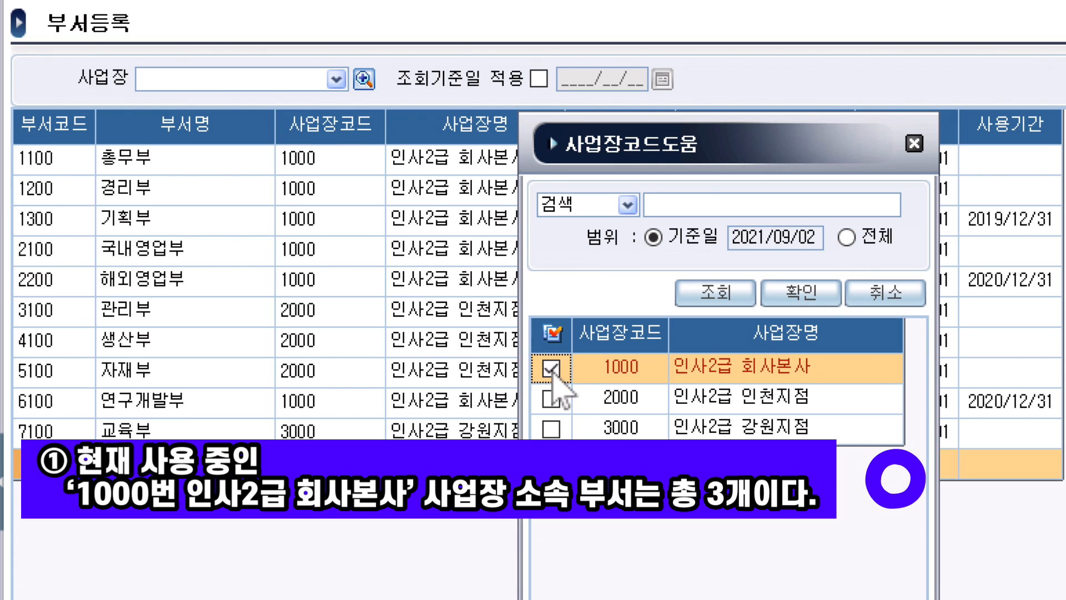
click(799, 292)
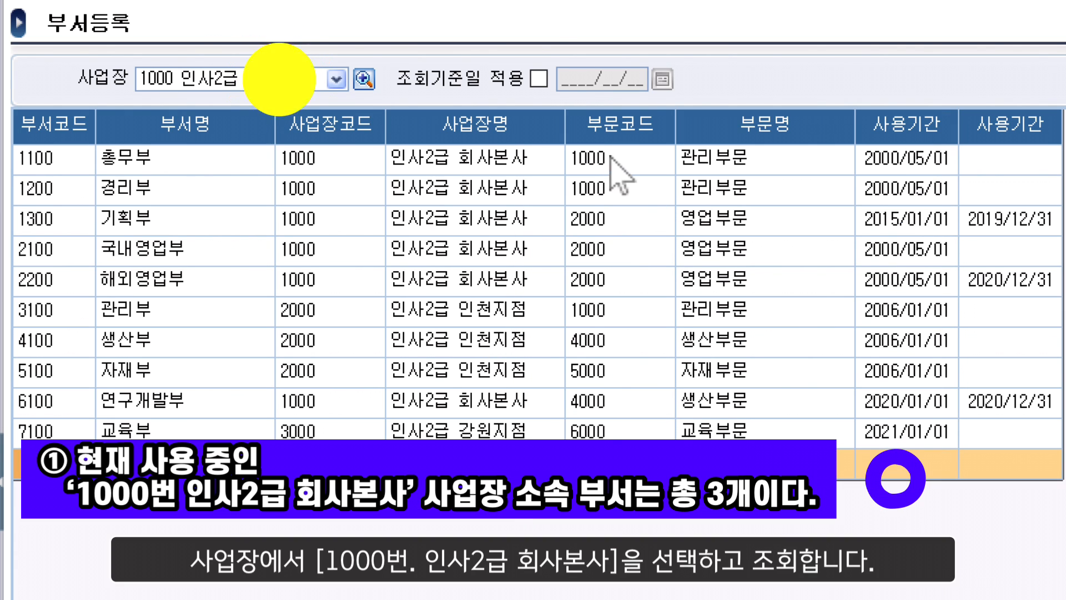
key(F12)
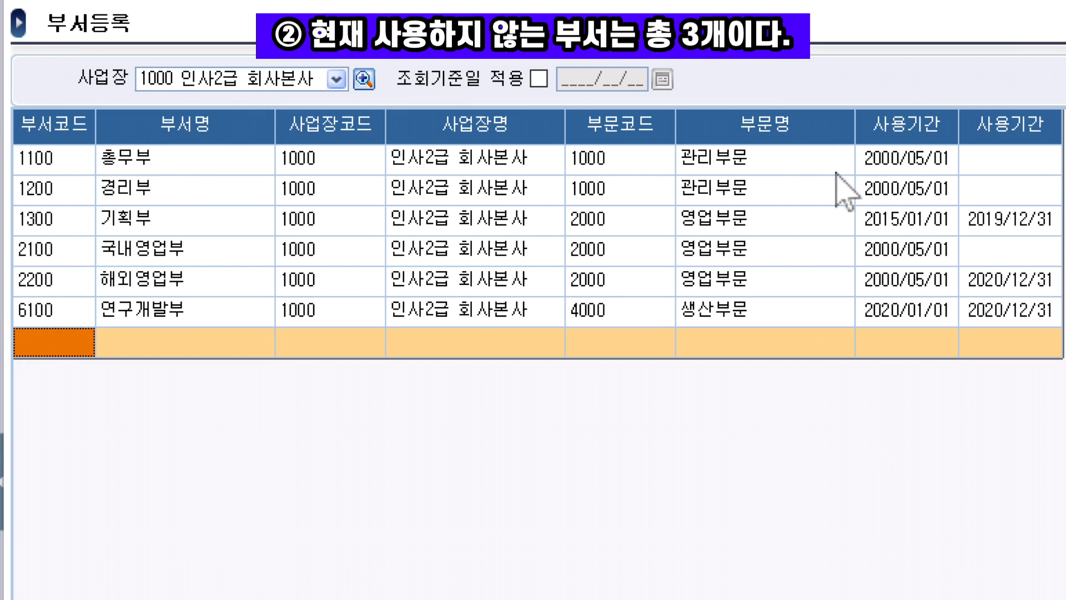
- Clear the workplace filter to list all departments and check the end dates of departments 1300, 2200 and 6100
click(363, 79)
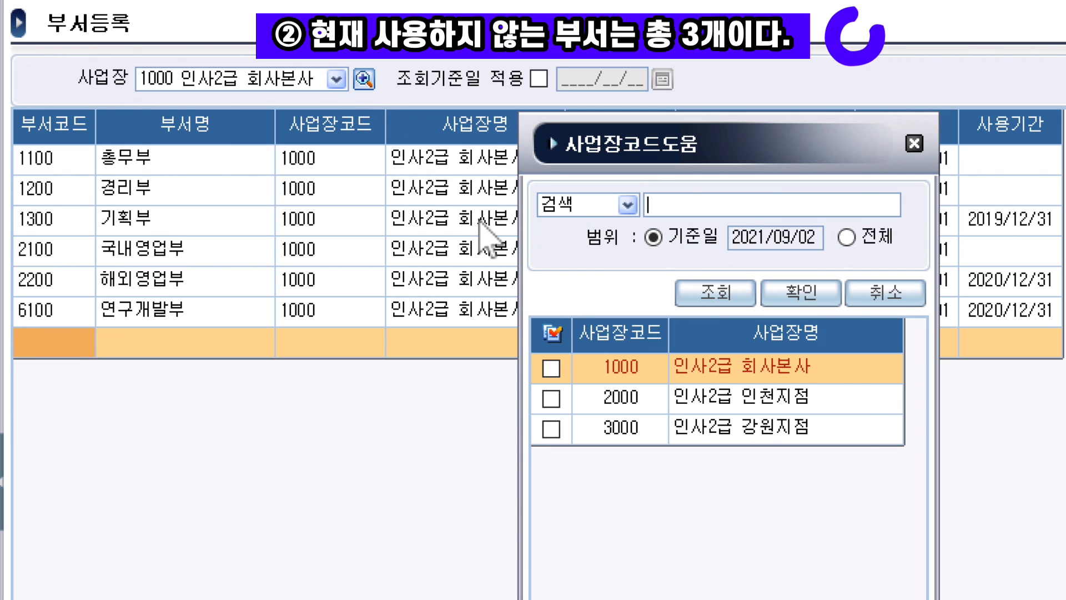
click(847, 237)
click(814, 299)
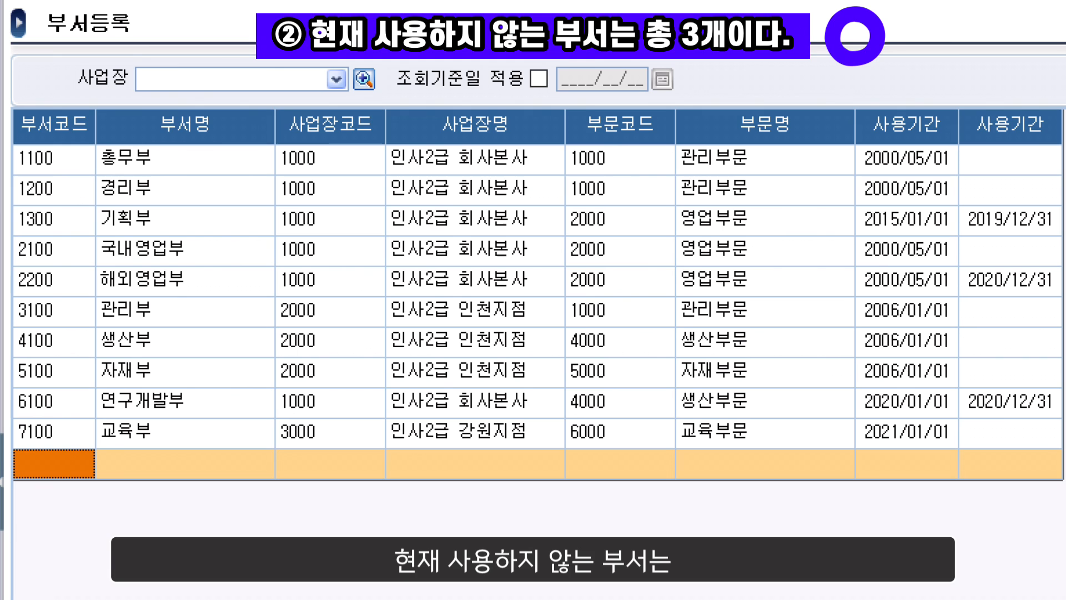
click(1028, 222)
click(1031, 277)
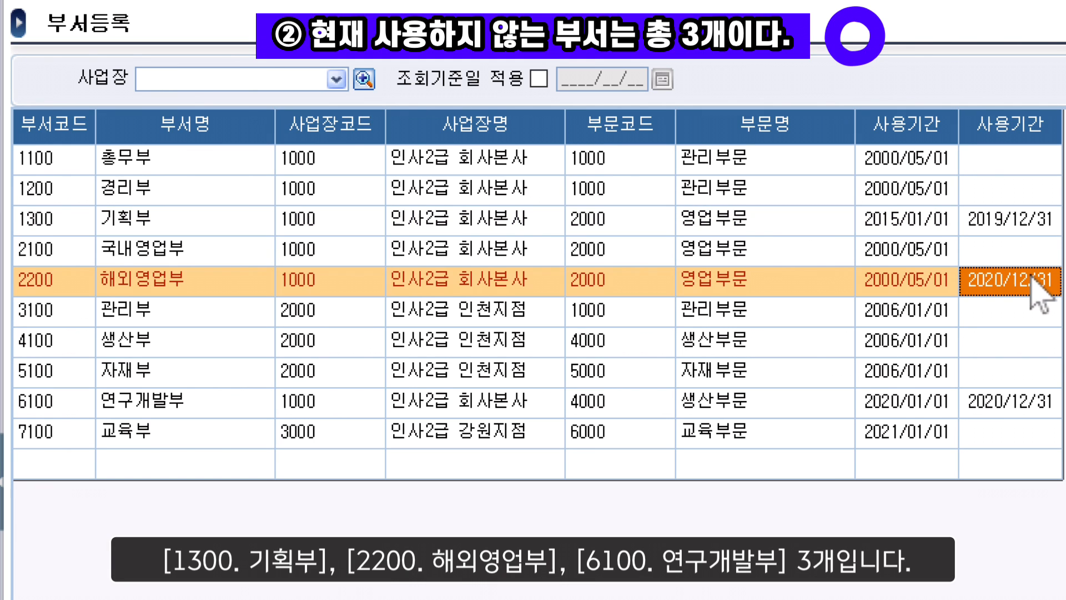
click(1049, 398)
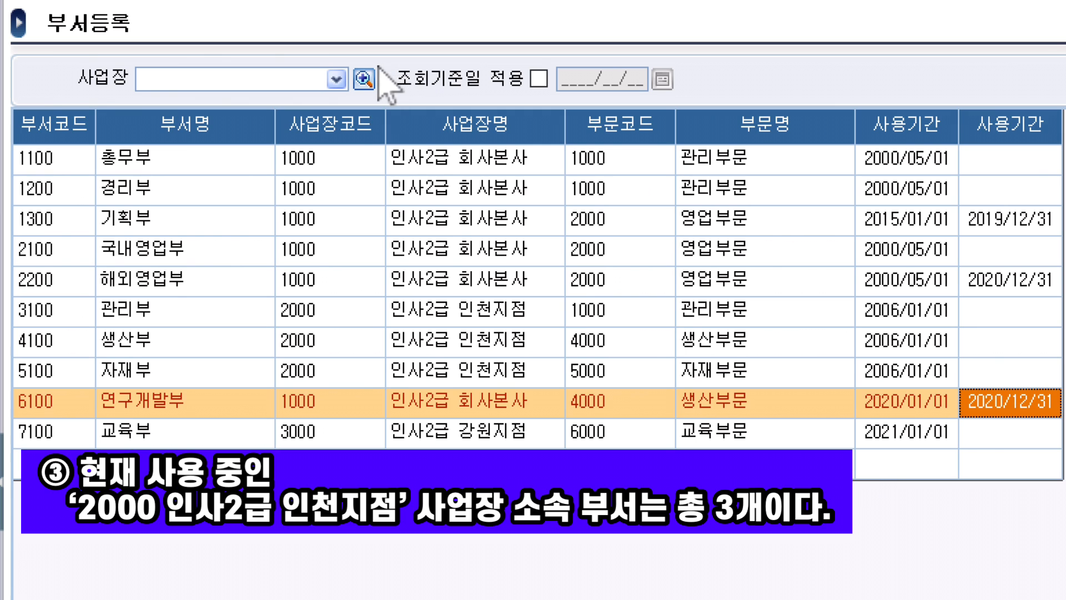
- Query the departments belonging to workplace 2000 인사2급 인천지점
click(364, 79)
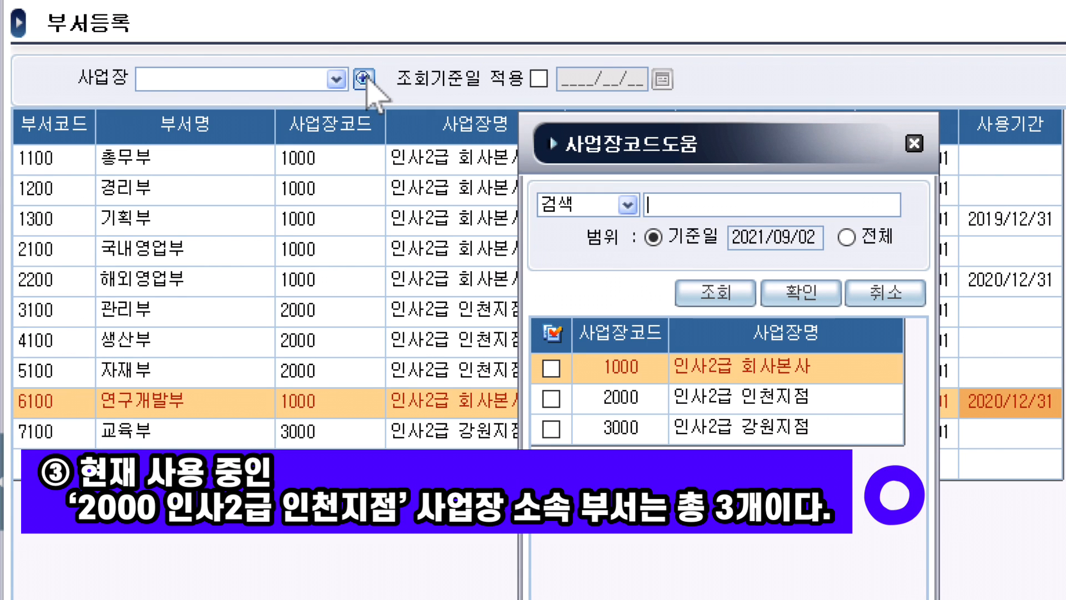
click(550, 399)
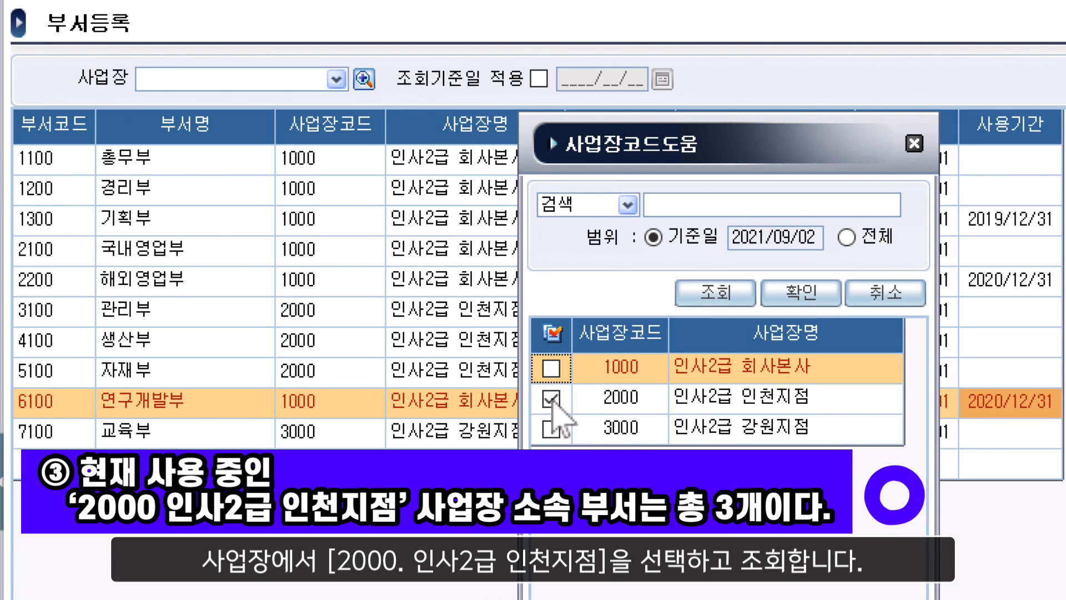
click(818, 300)
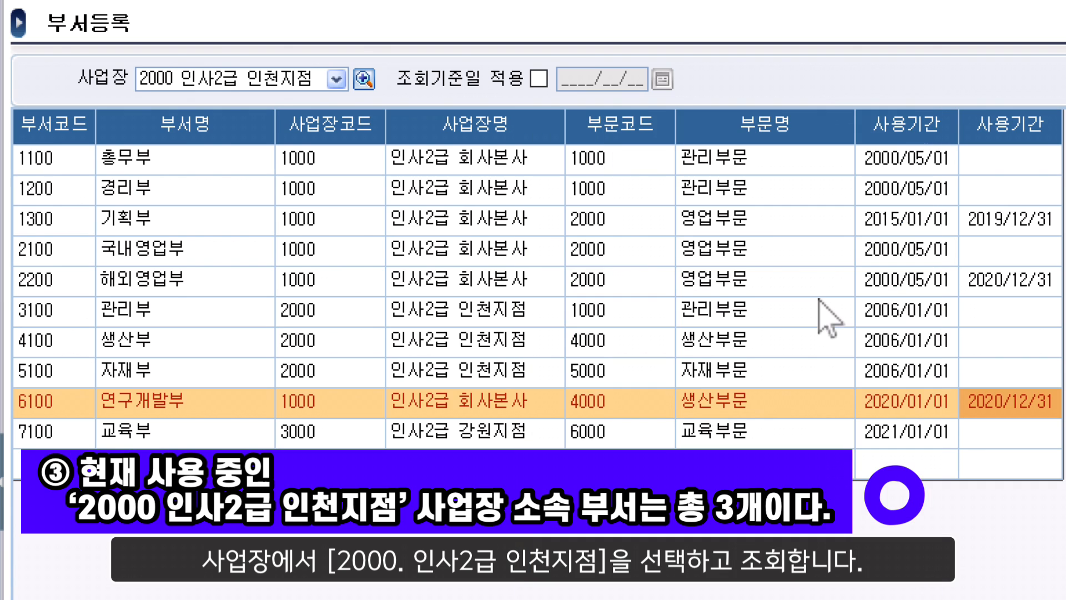
click(448, 0)
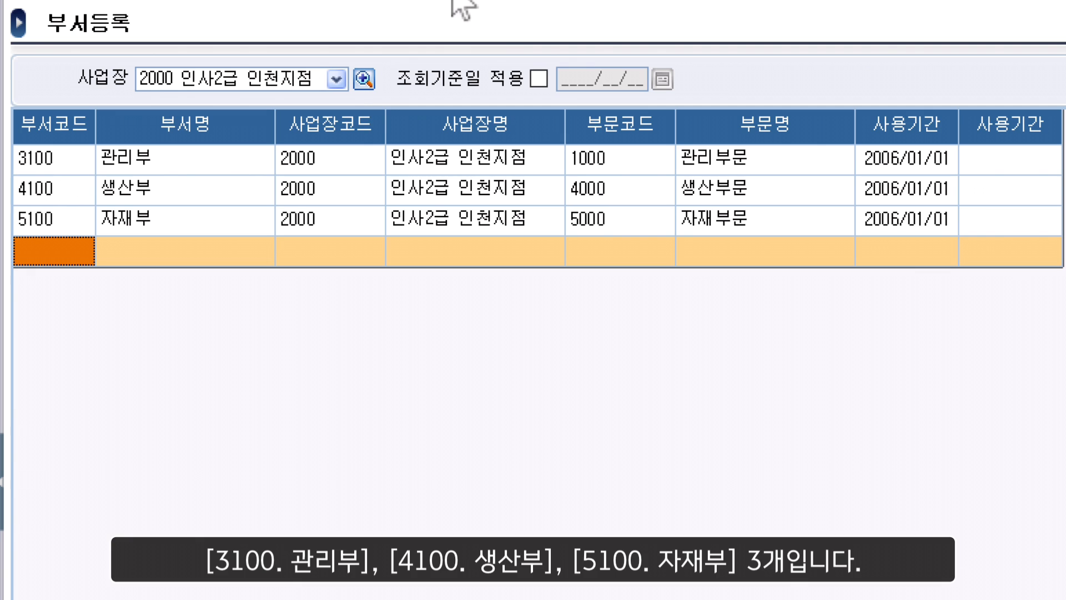
- Clear the workplace filter, list all departments again and check which workplace department 1300 기획부 belongs to
click(364, 78)
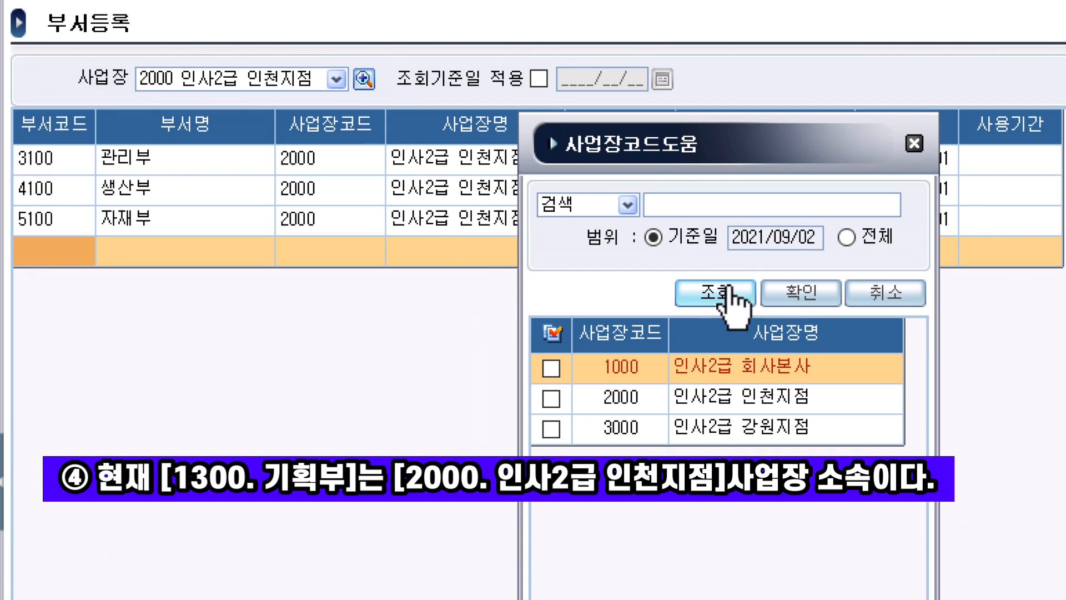
click(846, 237)
click(808, 291)
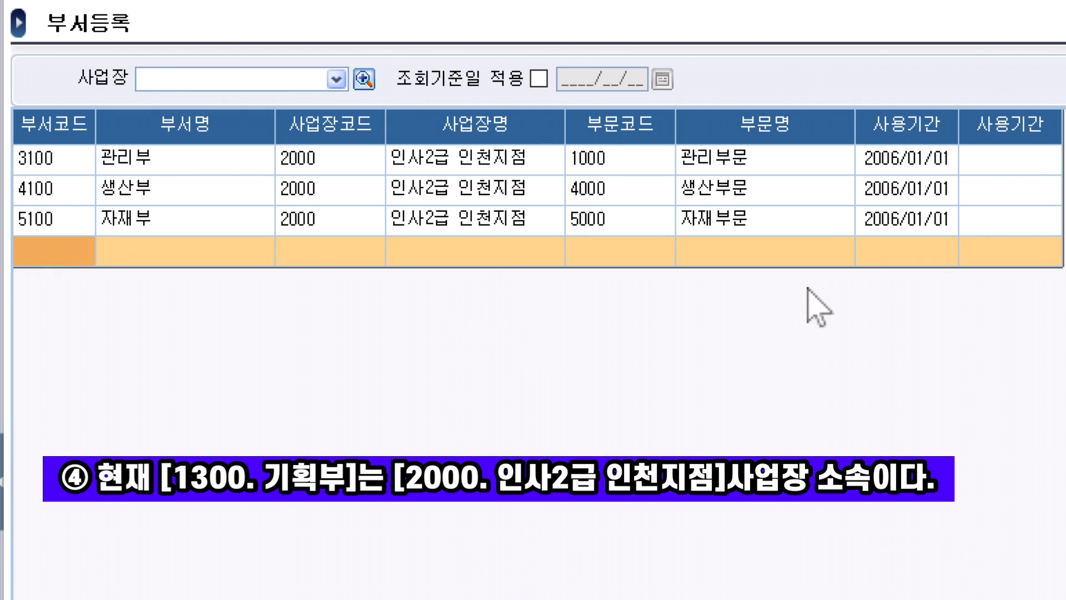
click(508, 1)
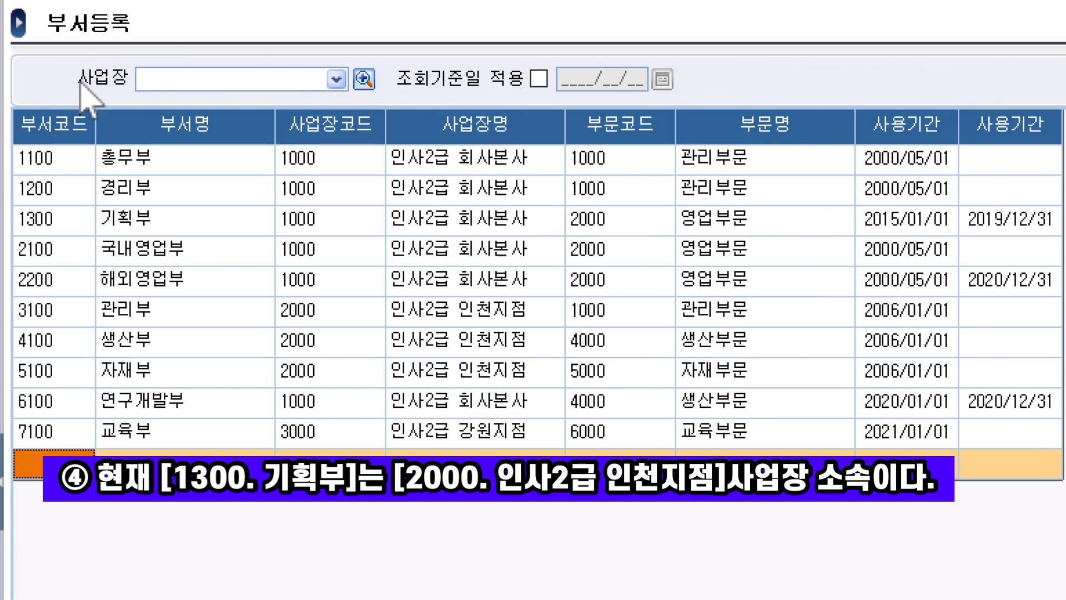
click(77, 230)
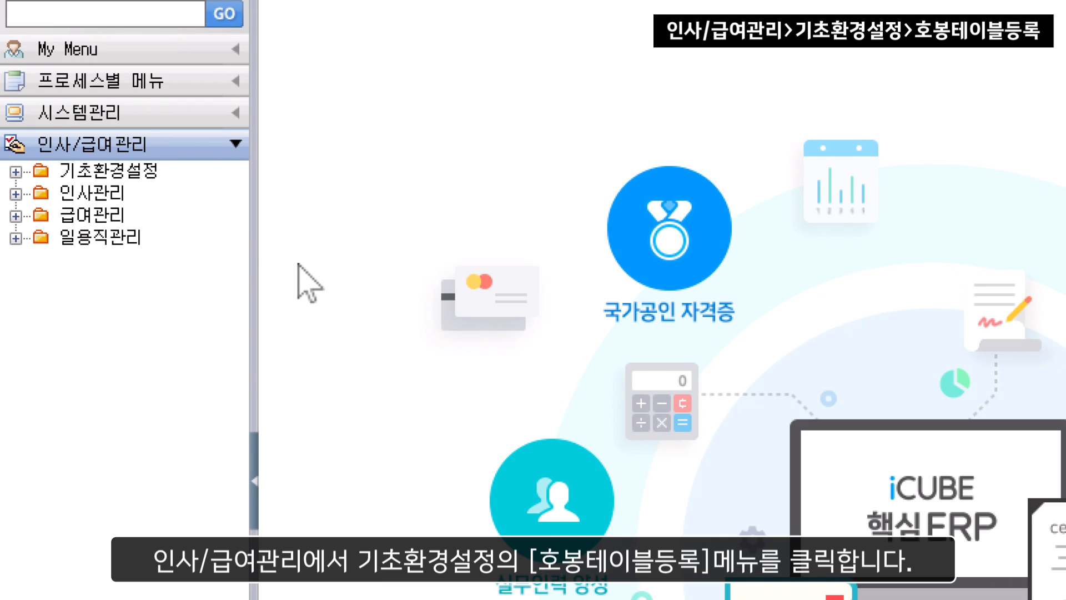
- Open 호봉테이블등록 and add a pay-step history entry starting 2021/09 for grade 900 사원
click(147, 172)
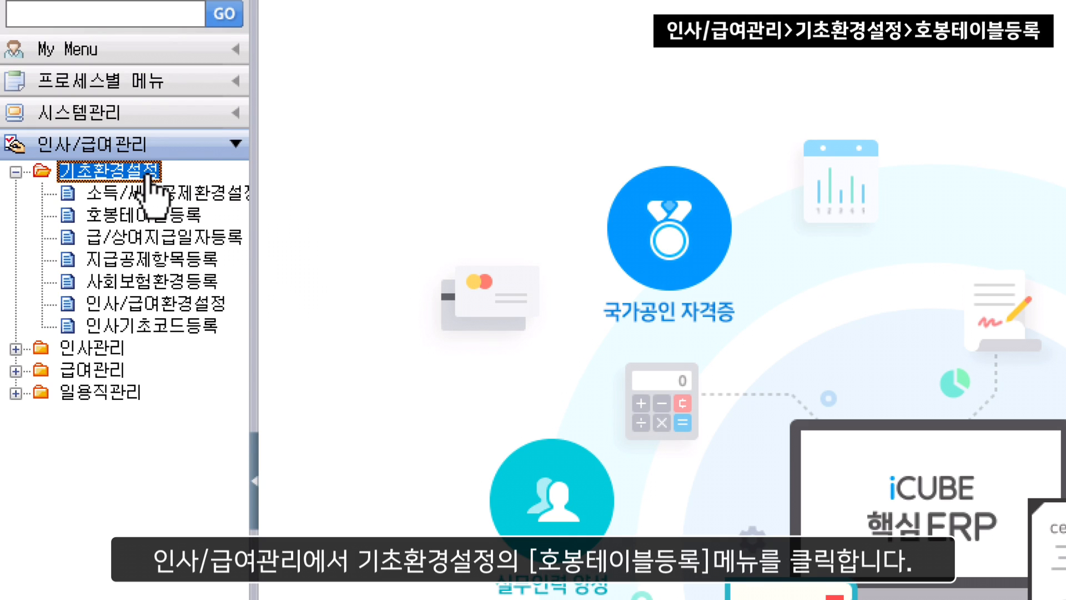
click(146, 218)
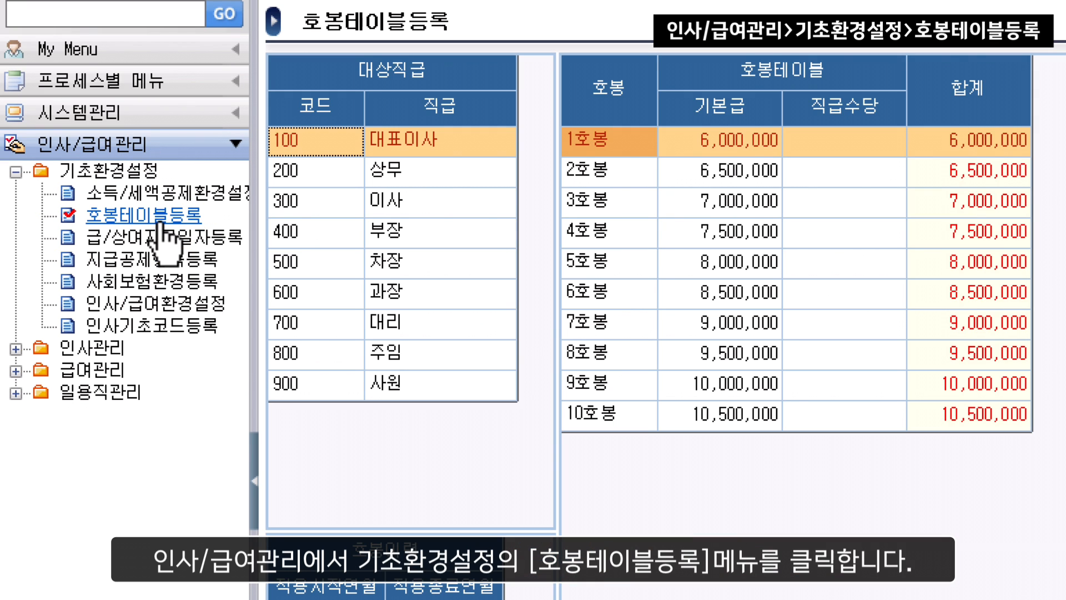
click(385, 387)
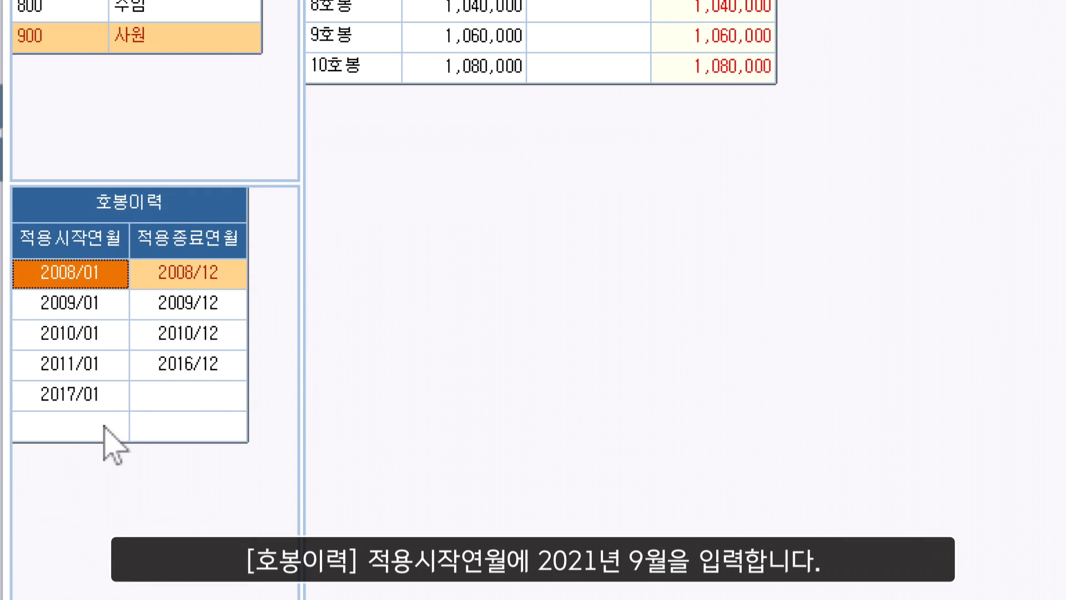
click(105, 427)
text(2021/)
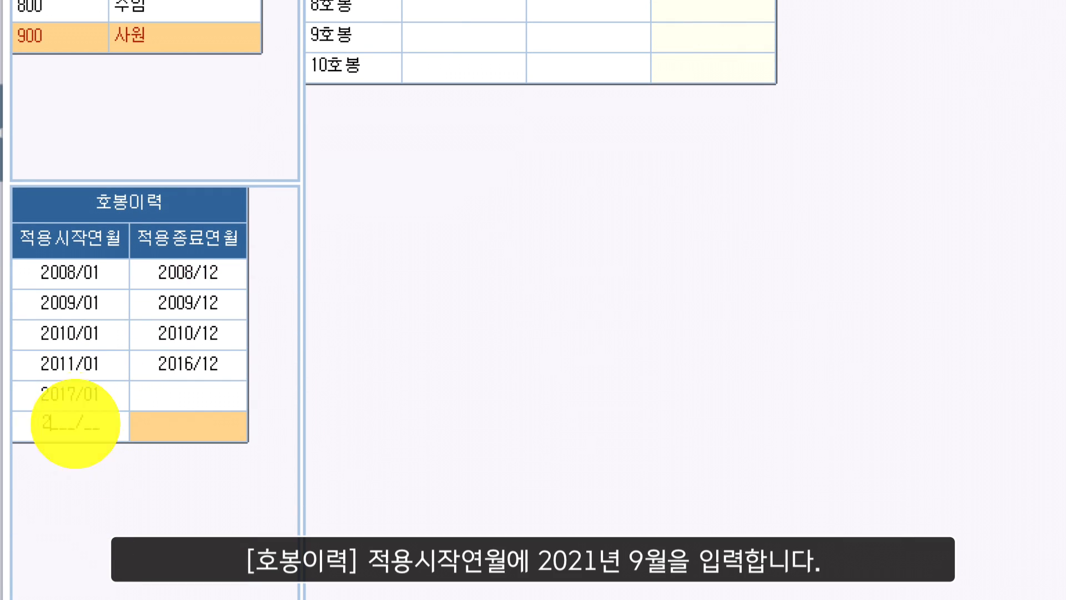
text(09)
key(Return)
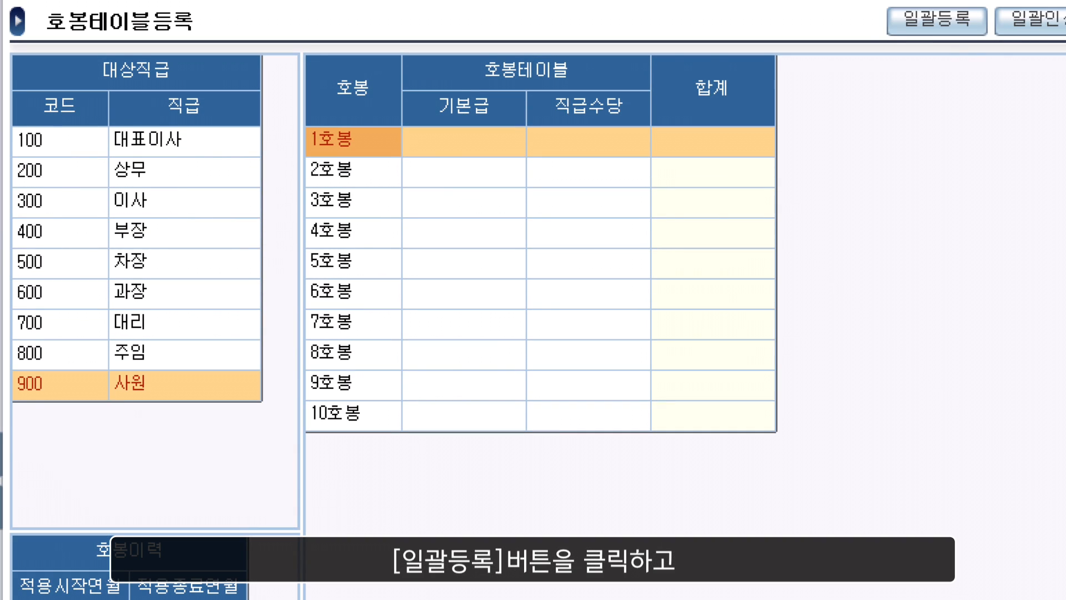
- Start 호봉일괄등록 and set 기본급 to an initial value of 1,500,000 with an increment of 100,000
click(970, 34)
click(528, 205)
text(1)
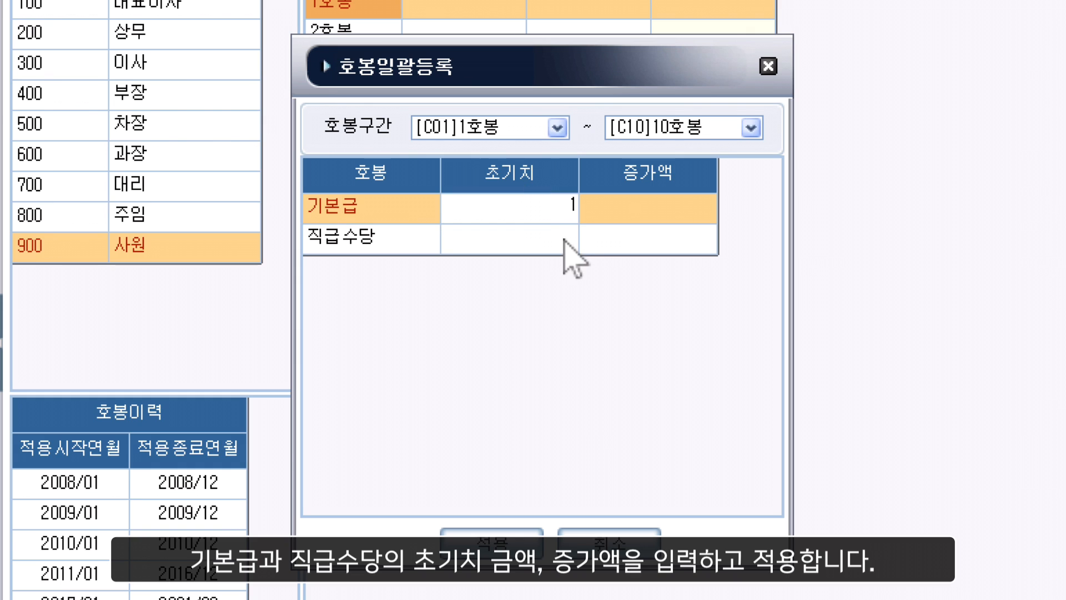
text(,500,000)
key(Tab)
text(100000)
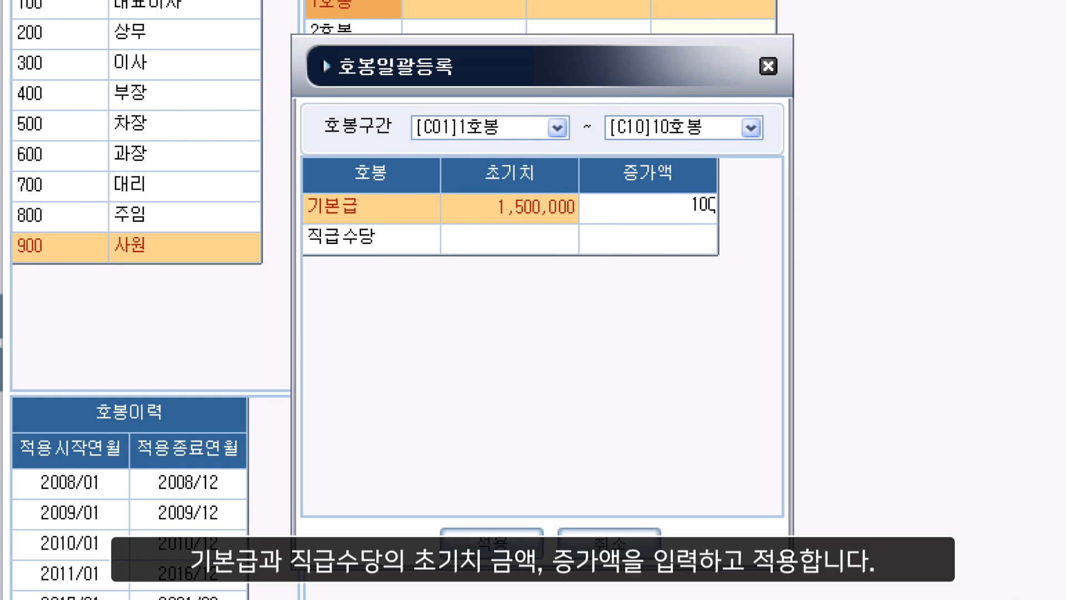
- Set 직급수당 to an initial value of 20,000 with an increment of 10,000 and apply the bulk registration
click(564, 238)
text(20000)
key(Tab)
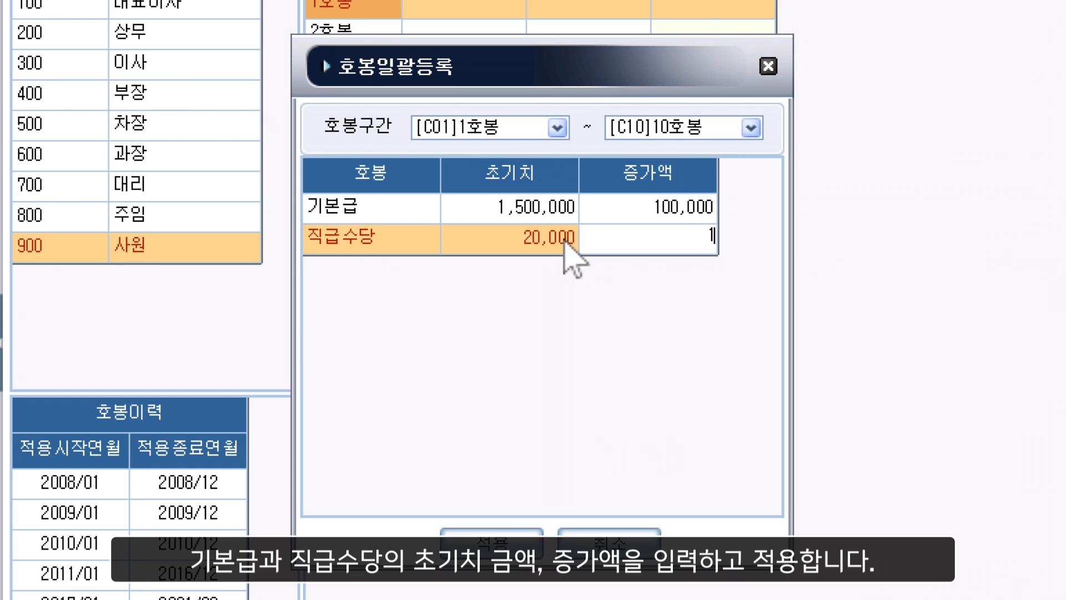
text(100000)
key(Return)
click(503, 539)
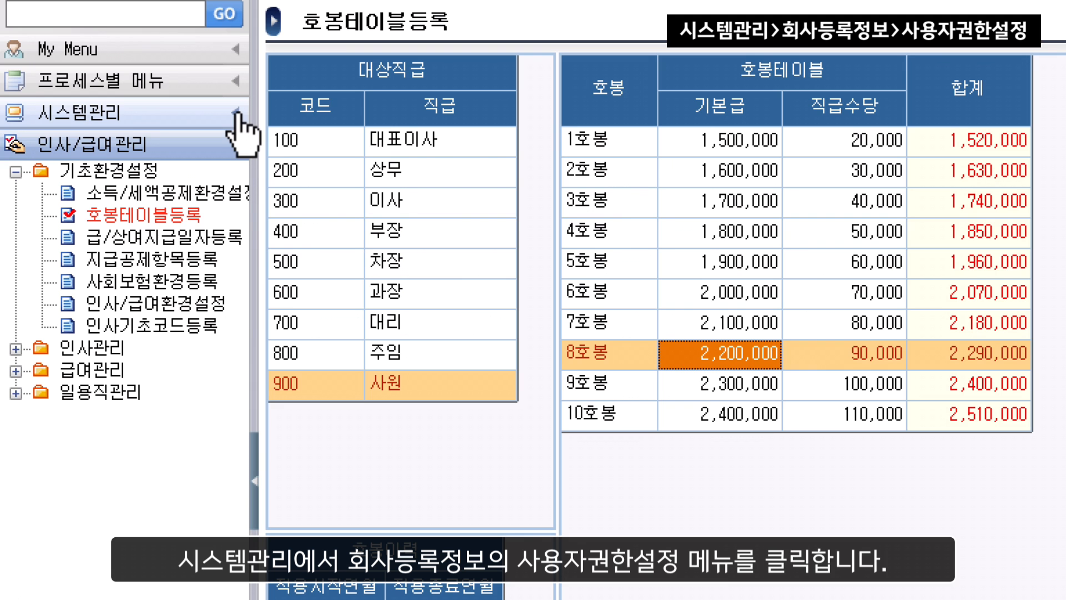
- Open 사용자권한설정 under 시스템관리 > 회사등록정보
click(238, 112)
click(161, 140)
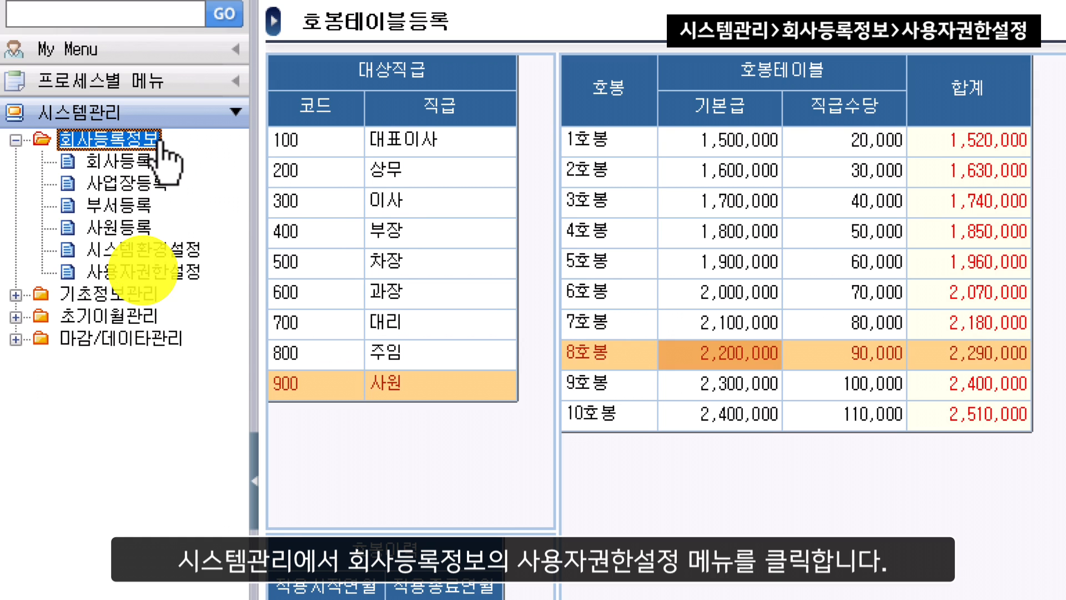
click(162, 273)
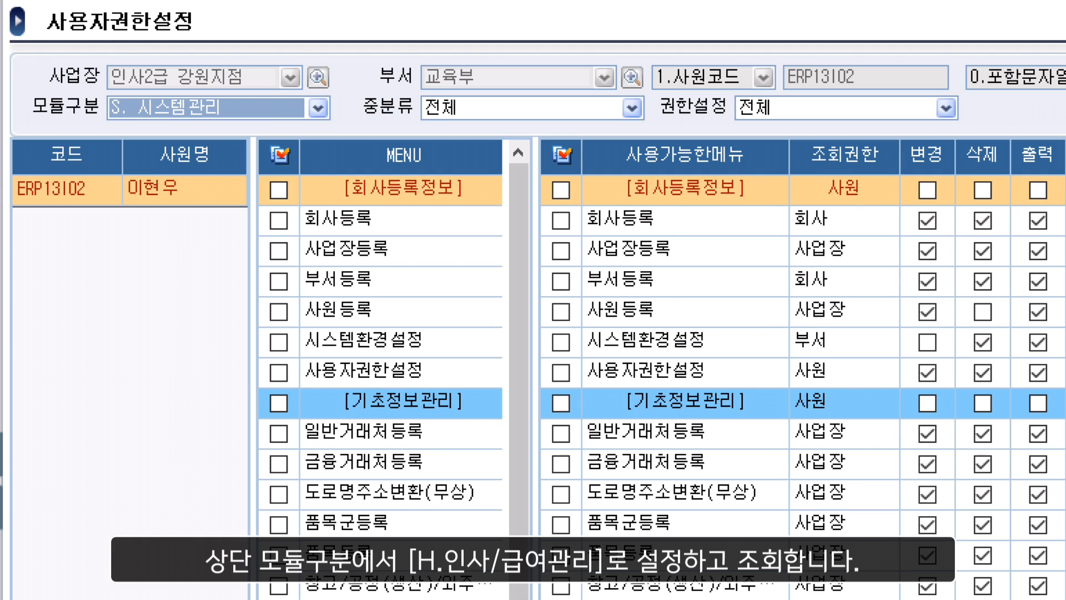
- Set the module to H. 인사/급여관리 and check the 조회권한 of 인사고과/상벌현황 among the available menus
click(318, 107)
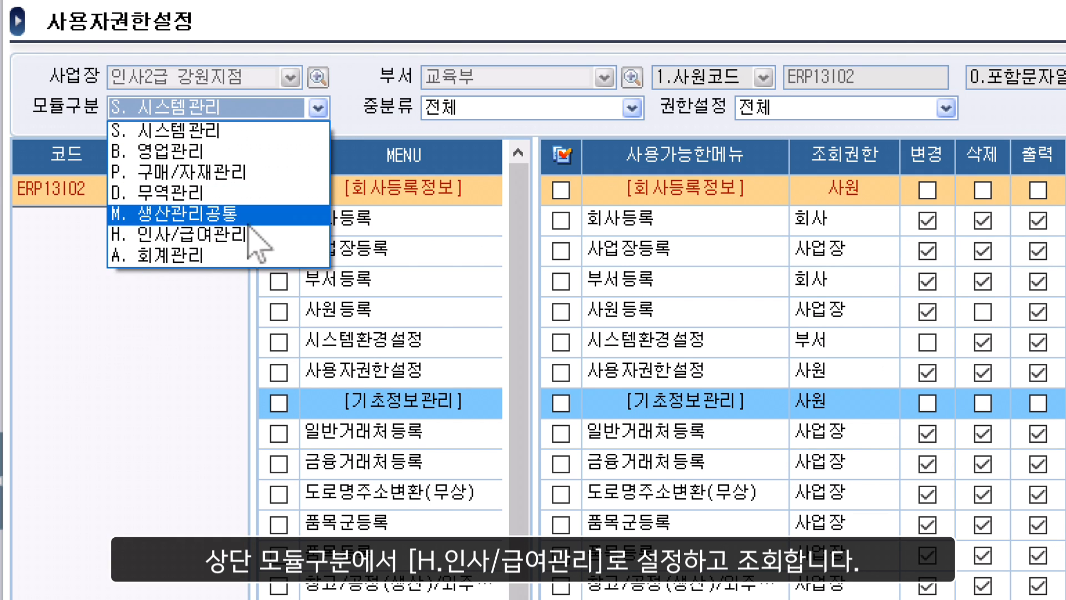
click(243, 238)
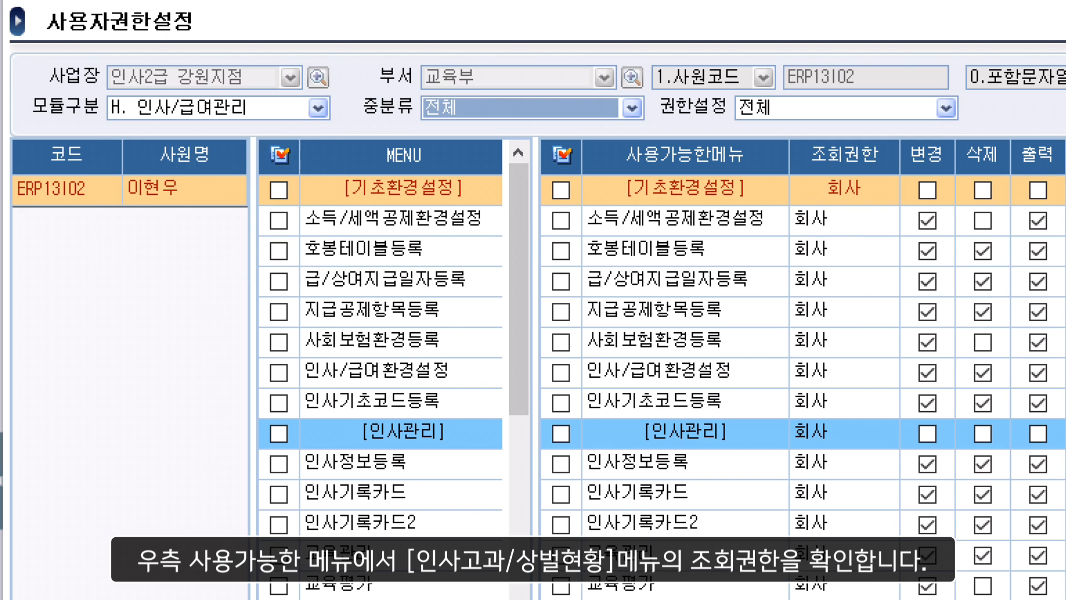
scroll(803, 372, down, 11)
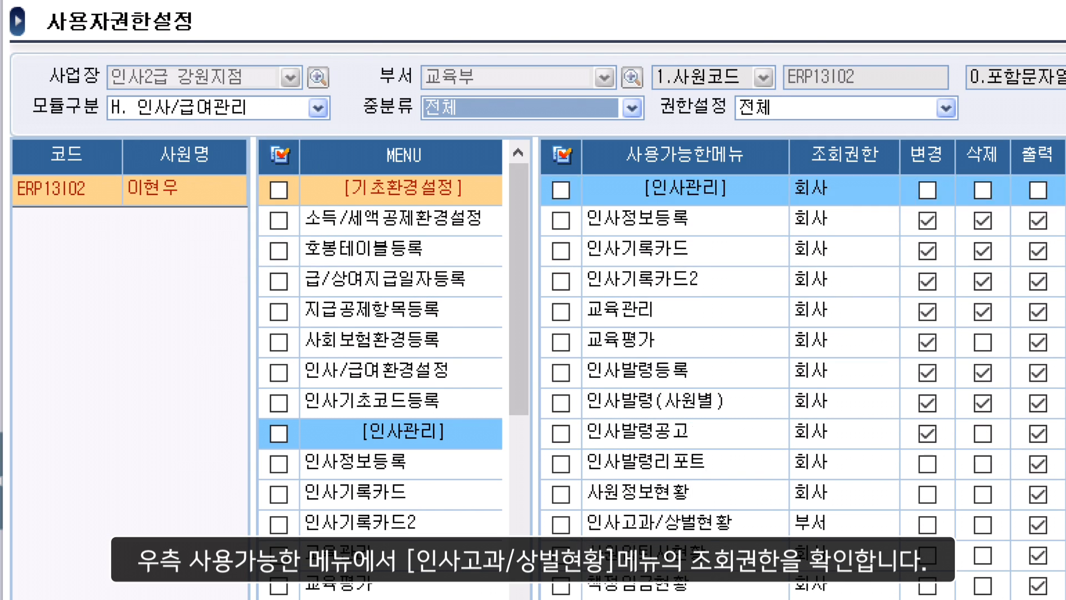
scroll(803, 372, down, 5)
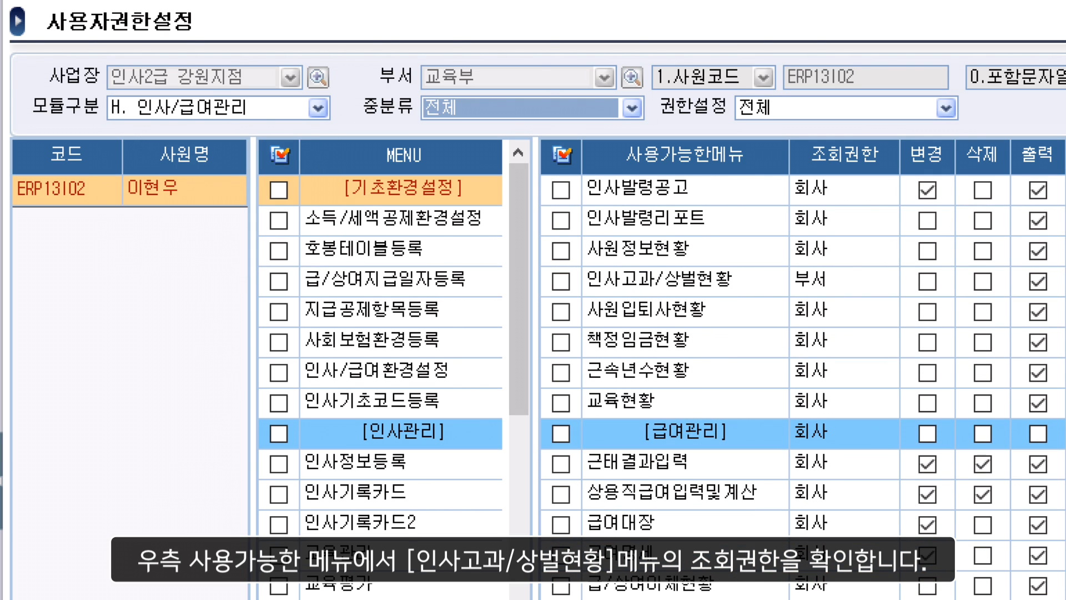
- Check the 조회권한 of 인사고과/상벌현황, and open 인사기초코드등록 with 출력구분 set to 8. 전체
click(780, 290)
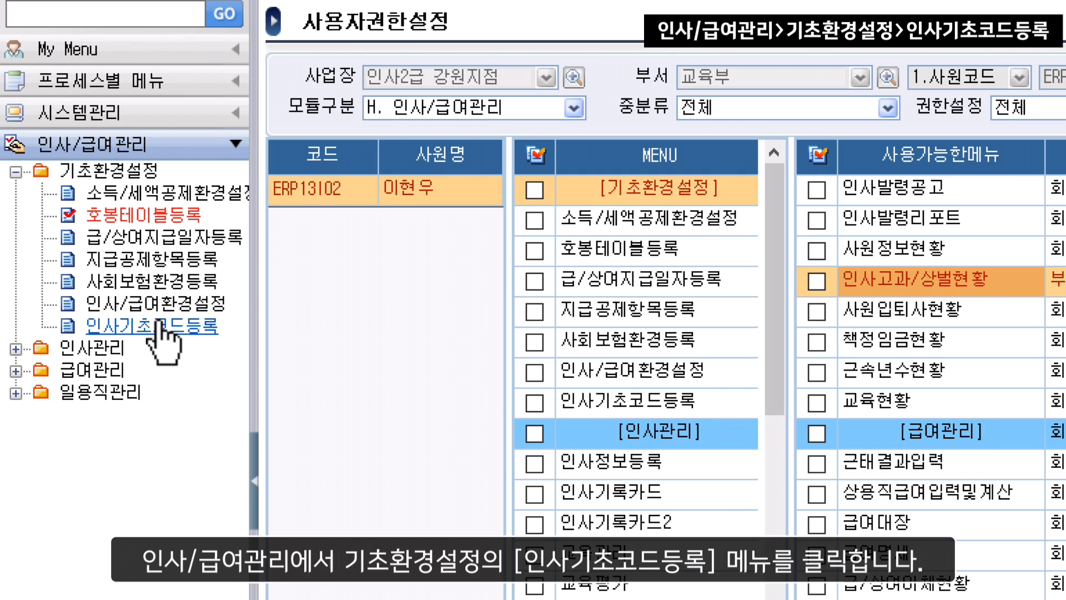
click(160, 328)
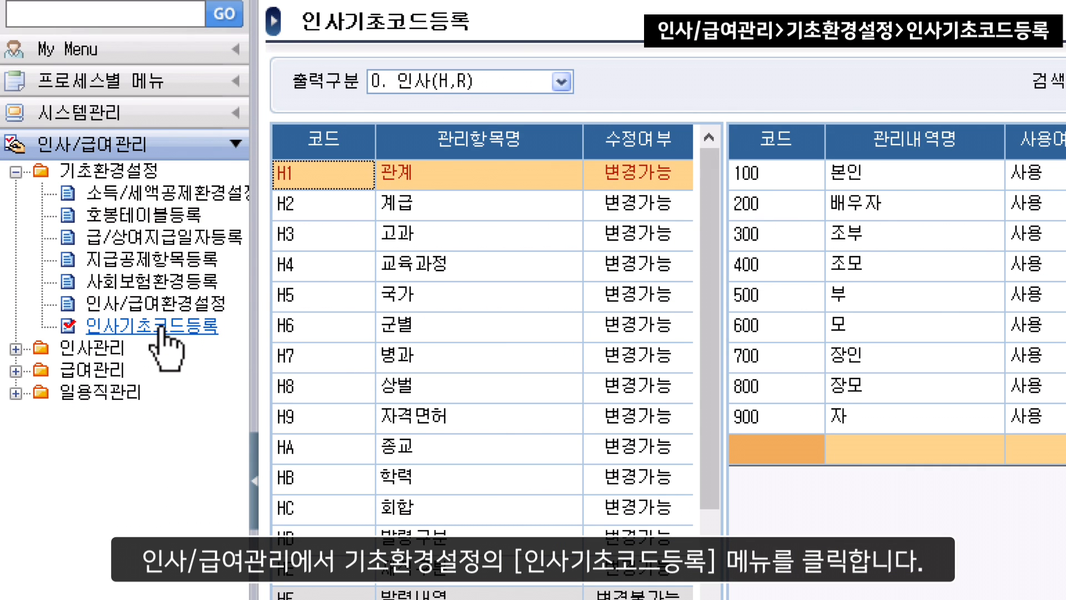
click(562, 83)
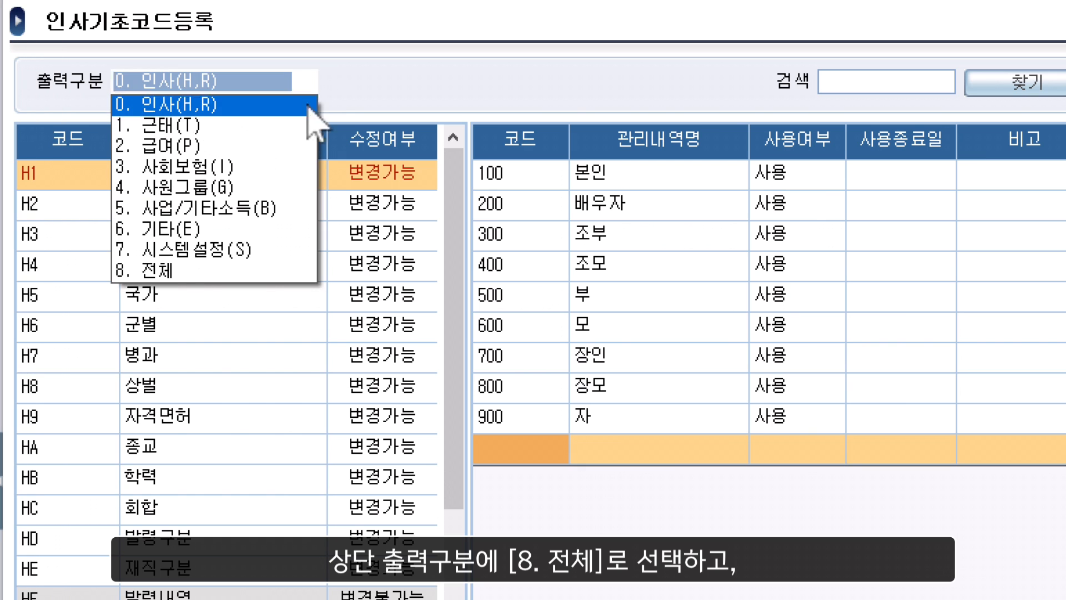
click(242, 269)
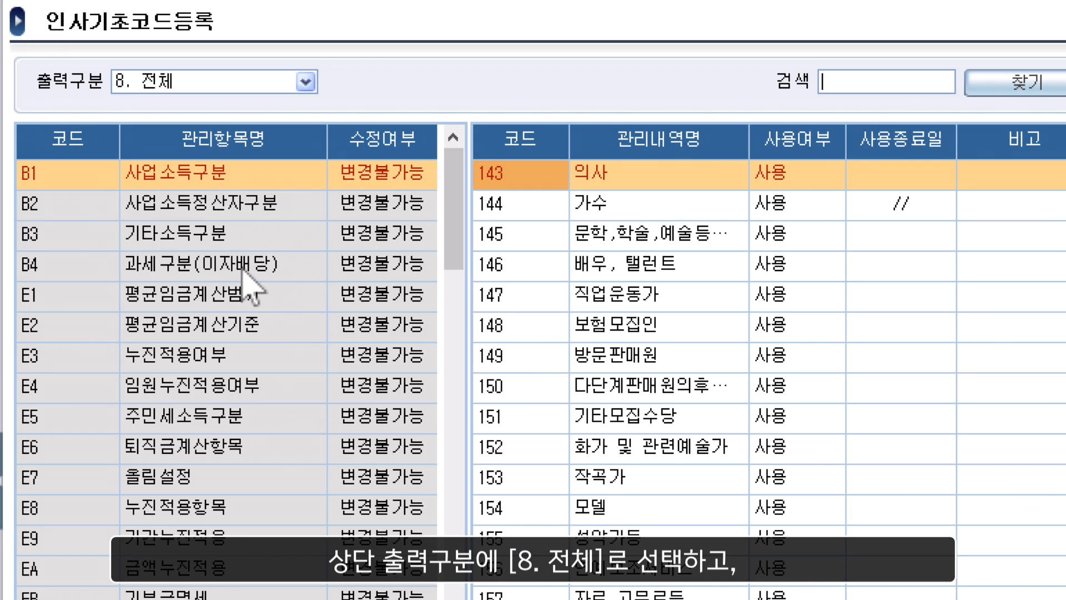
- Search the management items for 고용구분
click(849, 81)
text(ㄱ)
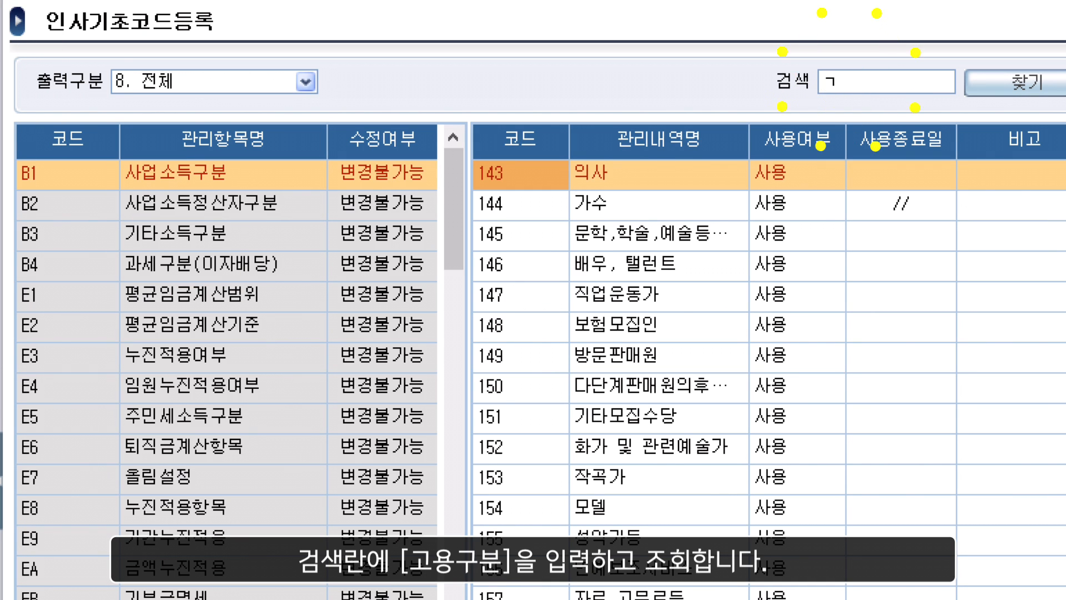
text(고용구분)
key(Return)
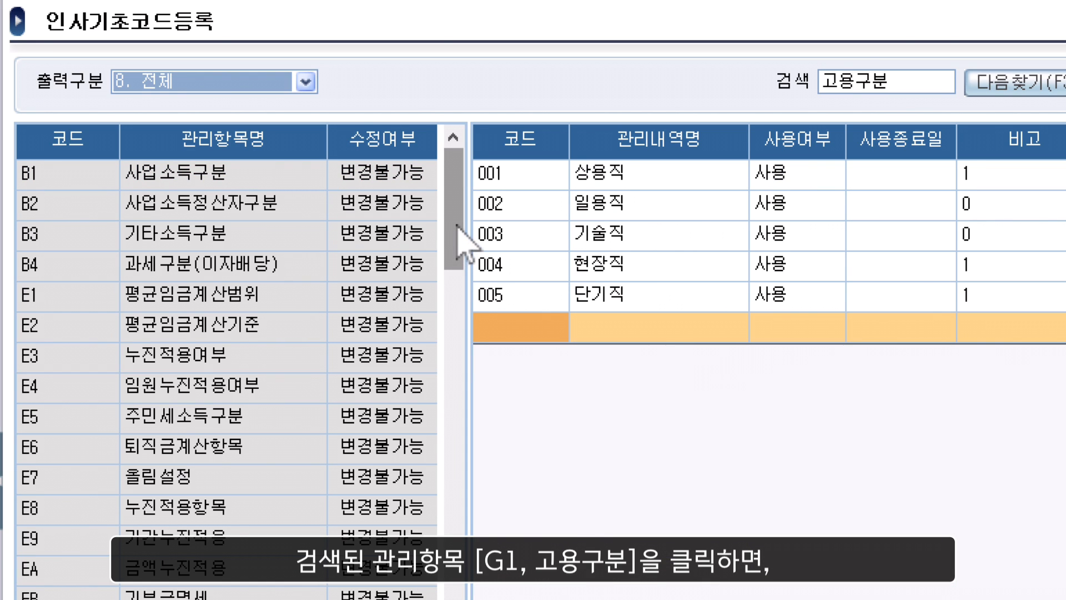
- Select management item G1 고용구분 and examine the 비고 values of 002 일용직 and 003 기술직
drag(459, 235, 474, 338)
click(178, 261)
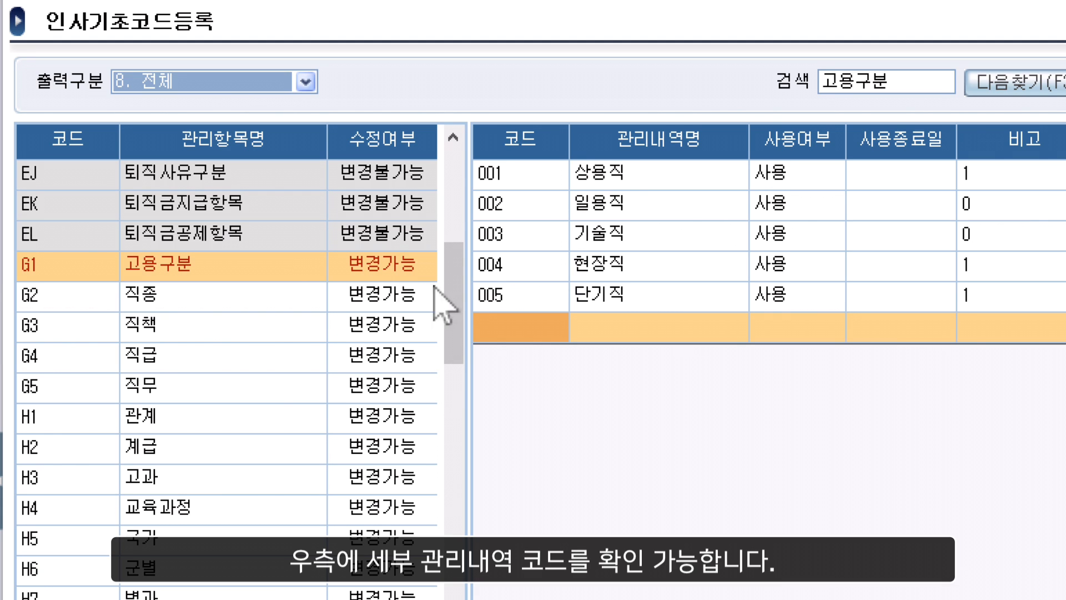
click(989, 212)
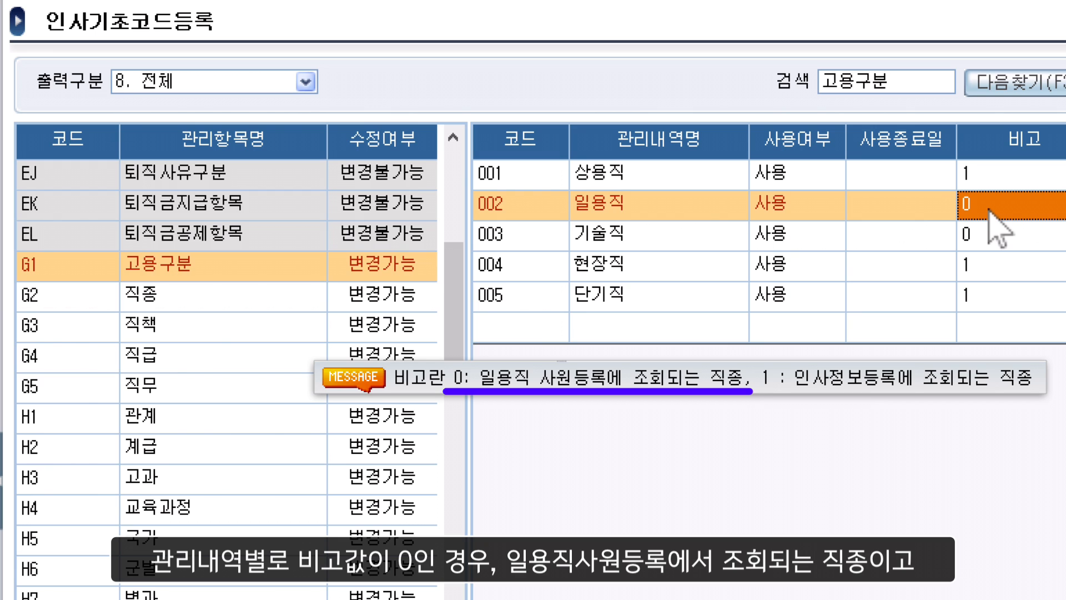
click(997, 235)
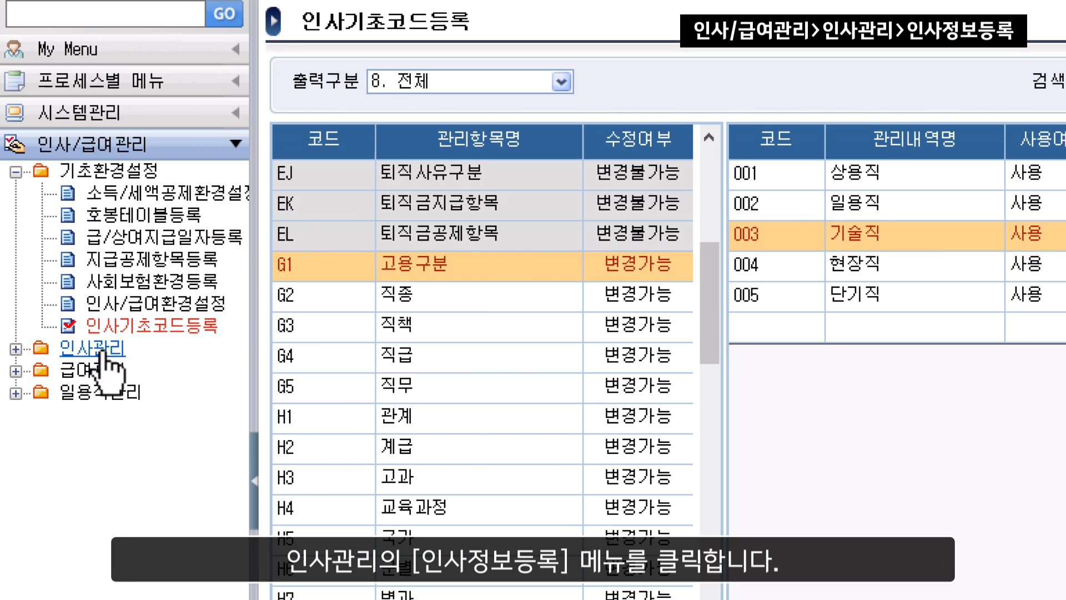
- Open 인사정보등록 under 인사관리 and select the fourth employee in the list
click(93, 348)
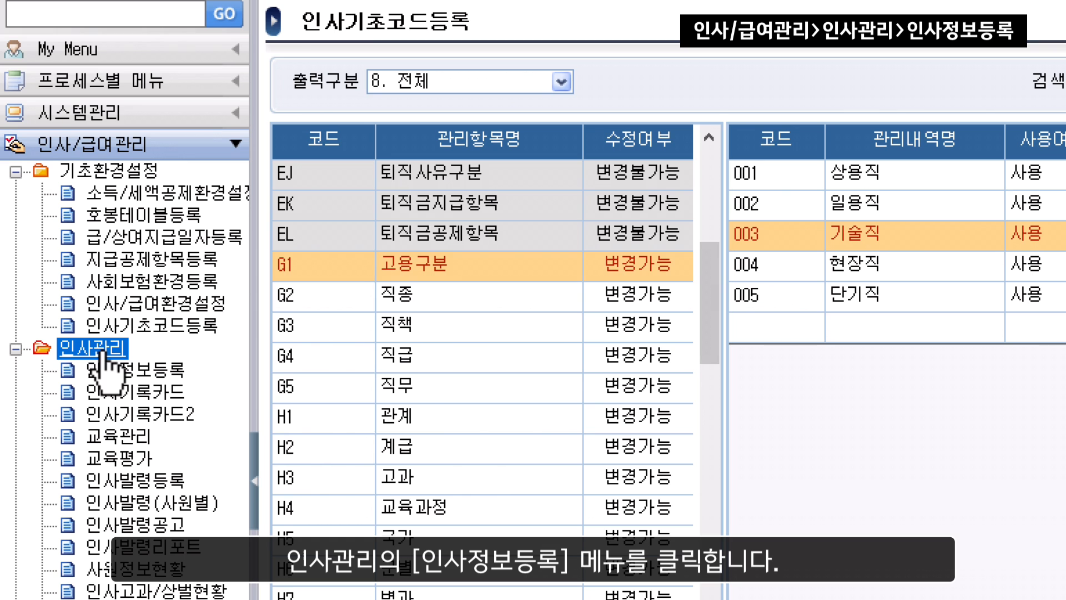
click(114, 368)
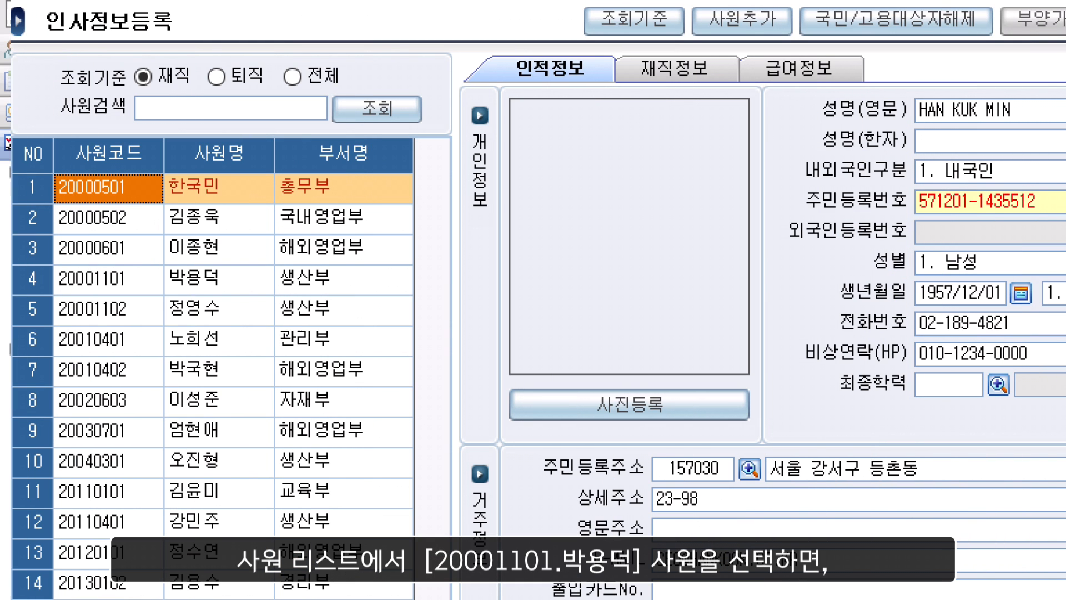
click(217, 279)
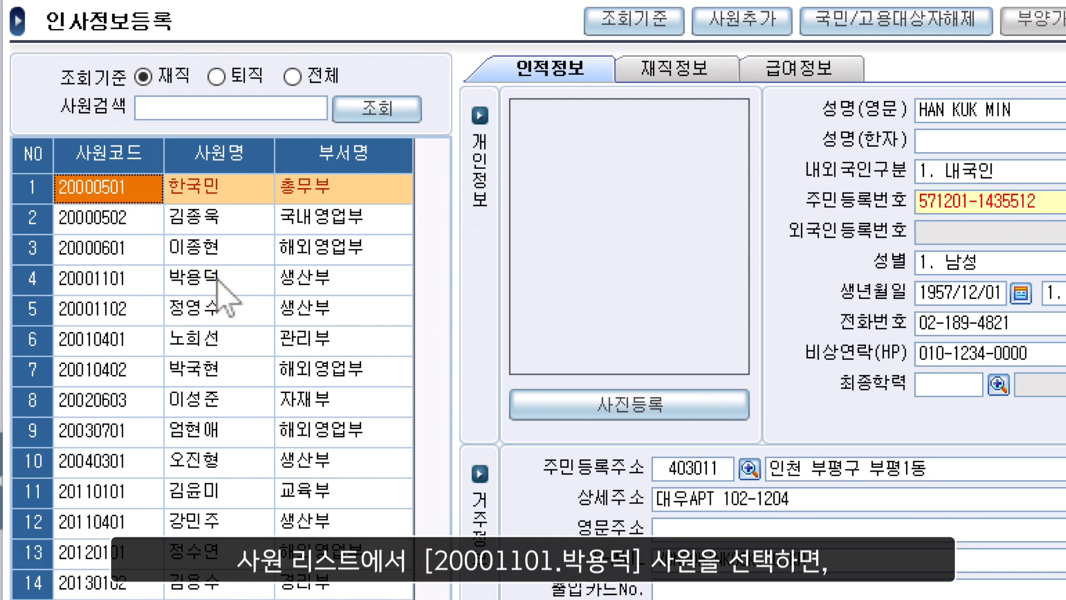
click(218, 279)
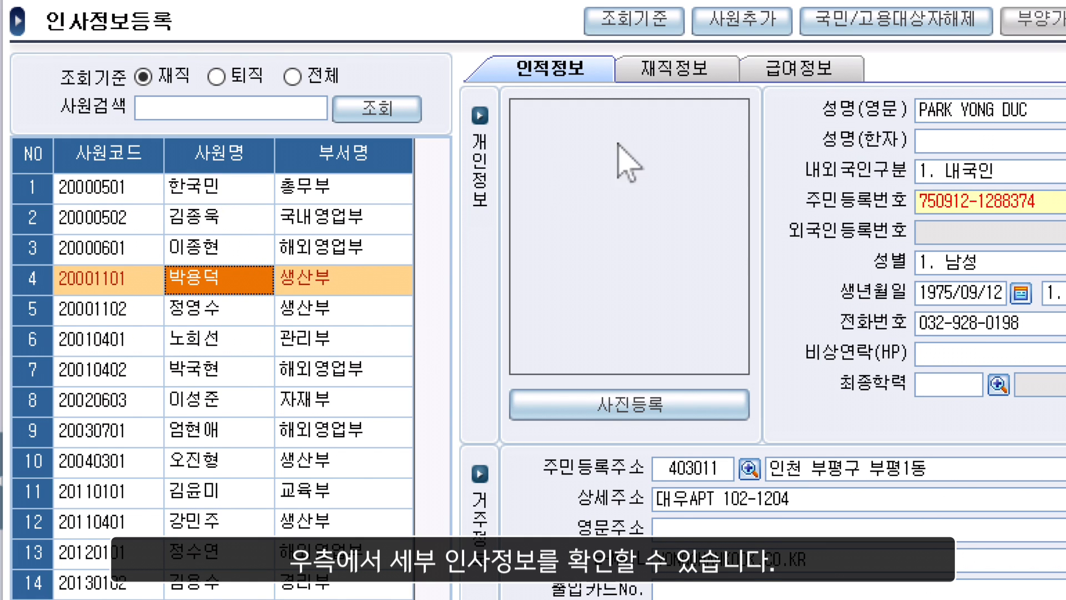
- Review the selected employee's 노조가입여부, 입사일, 그룹입사일 and 감면유형 in 급여정보 and 재직정보
click(797, 72)
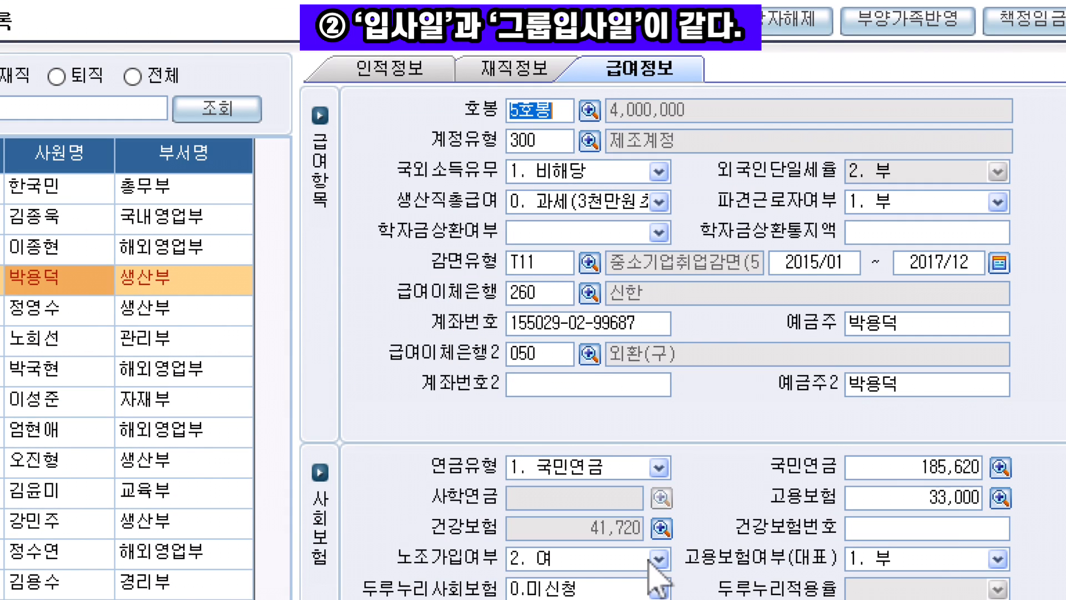
click(554, 85)
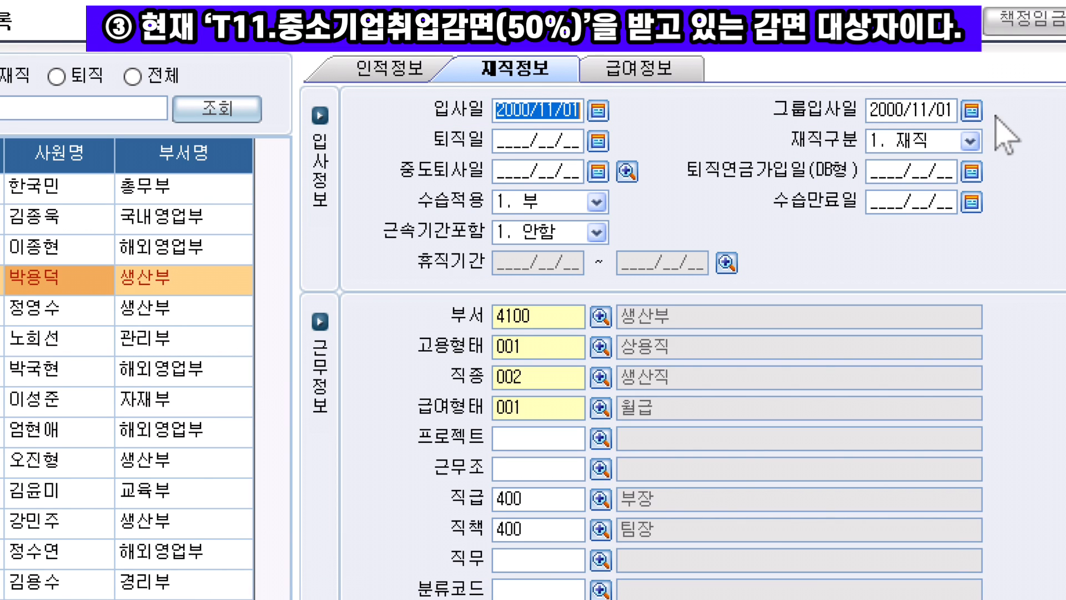
click(700, 72)
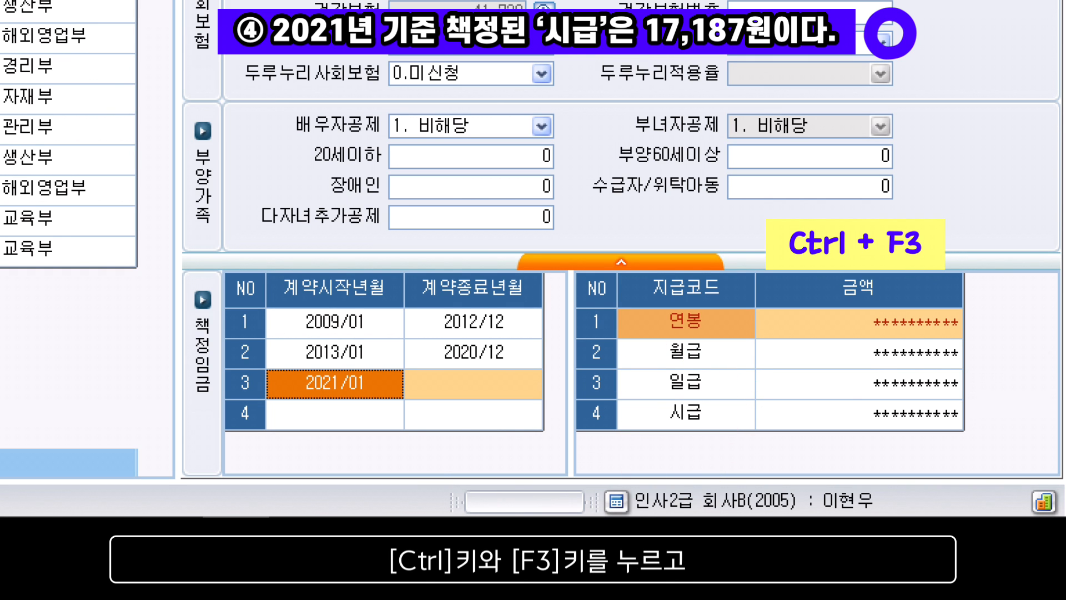
- Reveal the hidden 책정임금 amounts of the 2021/01 contract, leaving the login password blank, and check the 시급
key(ctrl+F3)
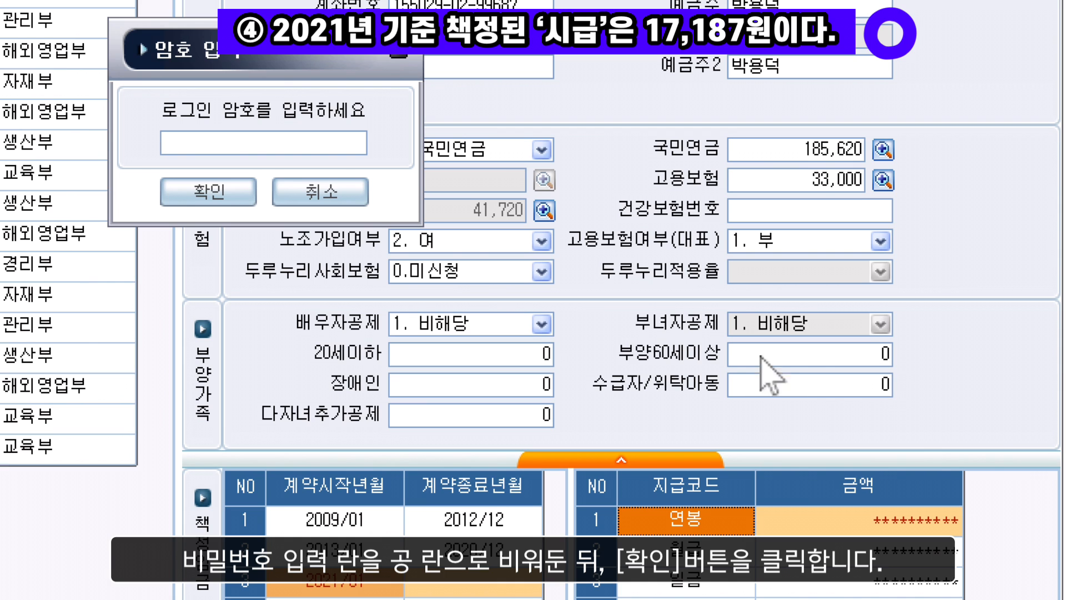
click(241, 200)
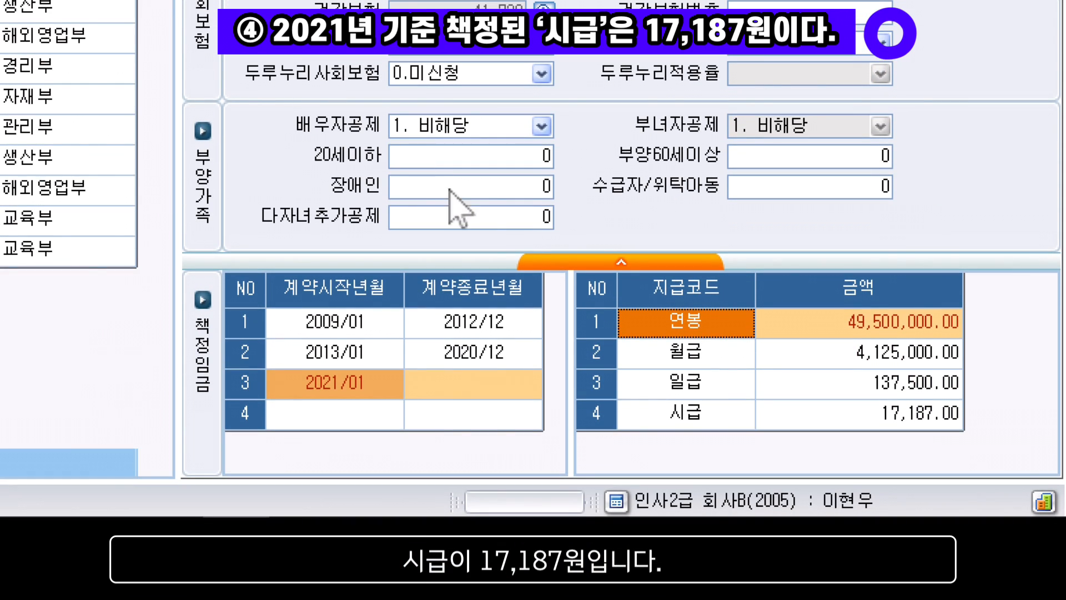
click(830, 418)
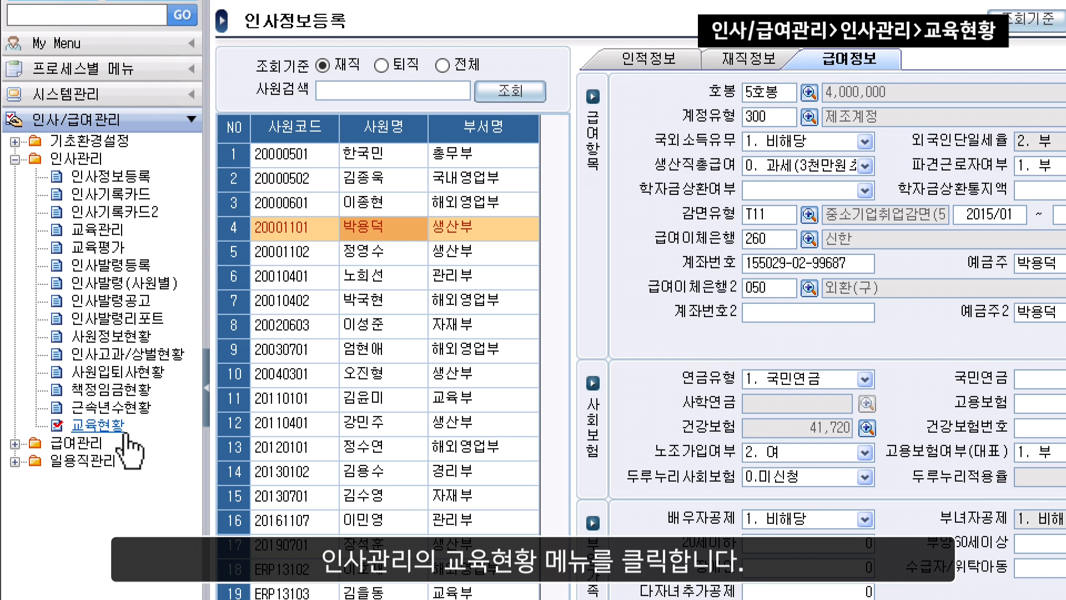
- Open 교육현황 under 인사관리 and query the 교육기간 from 2021/09/15 to 2021/09/15
click(126, 435)
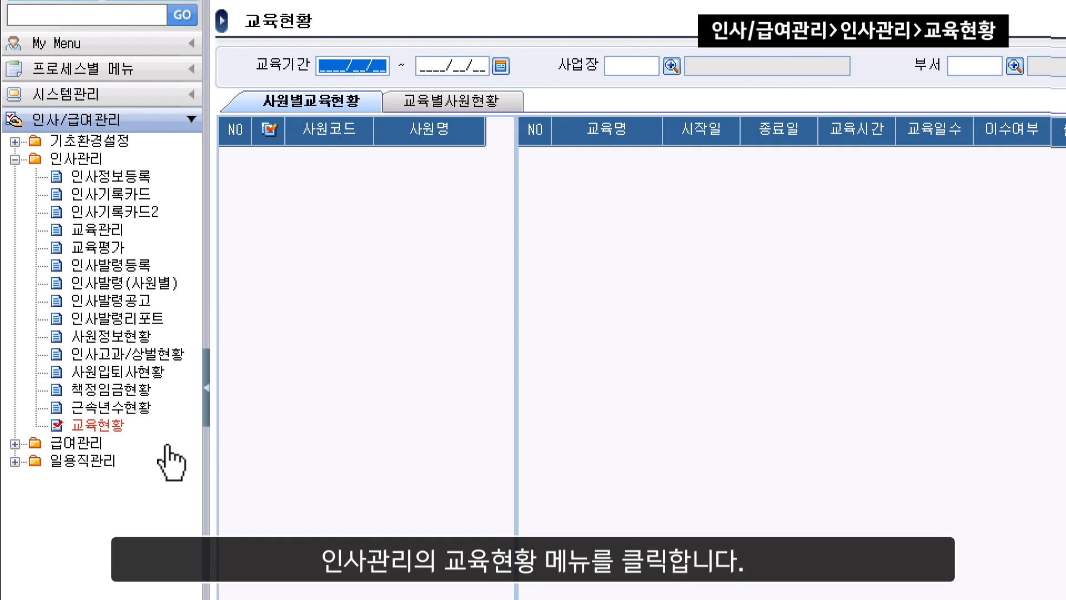
click(207, 387)
text(20)
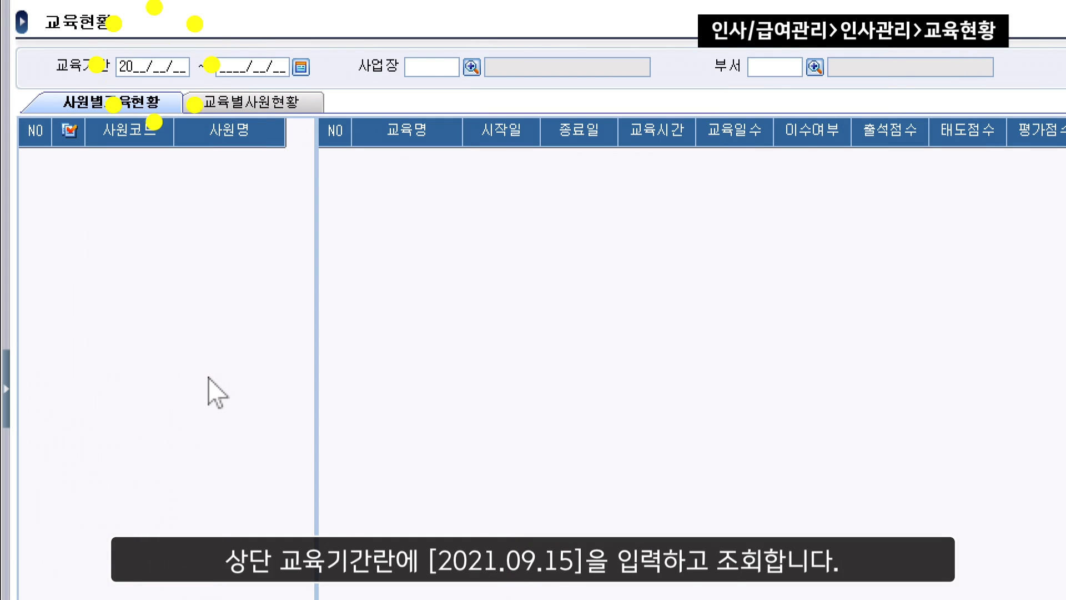
text(21/)
text(09/15)
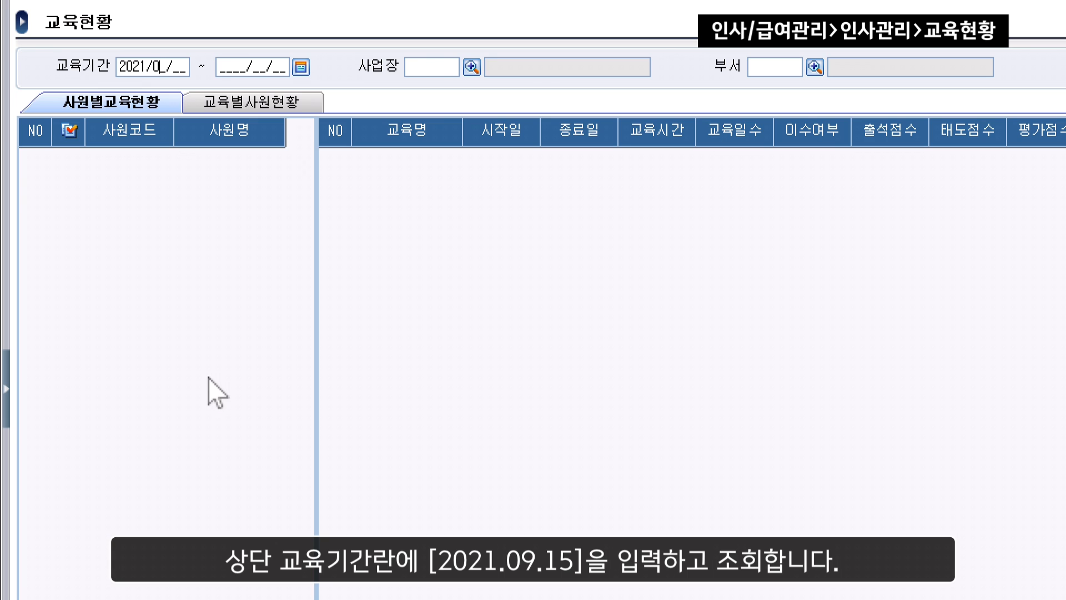
key(Return)
key(Return)
key(Return)
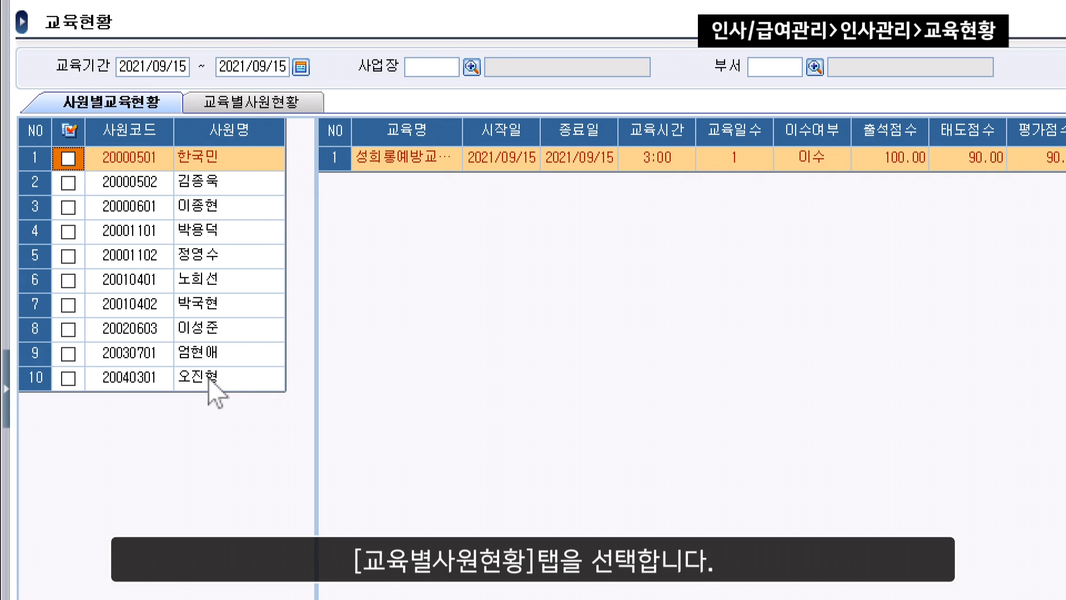
- Switch to 교육별사원현황 and check the 교육평가 column for employees marked 미수료
click(307, 106)
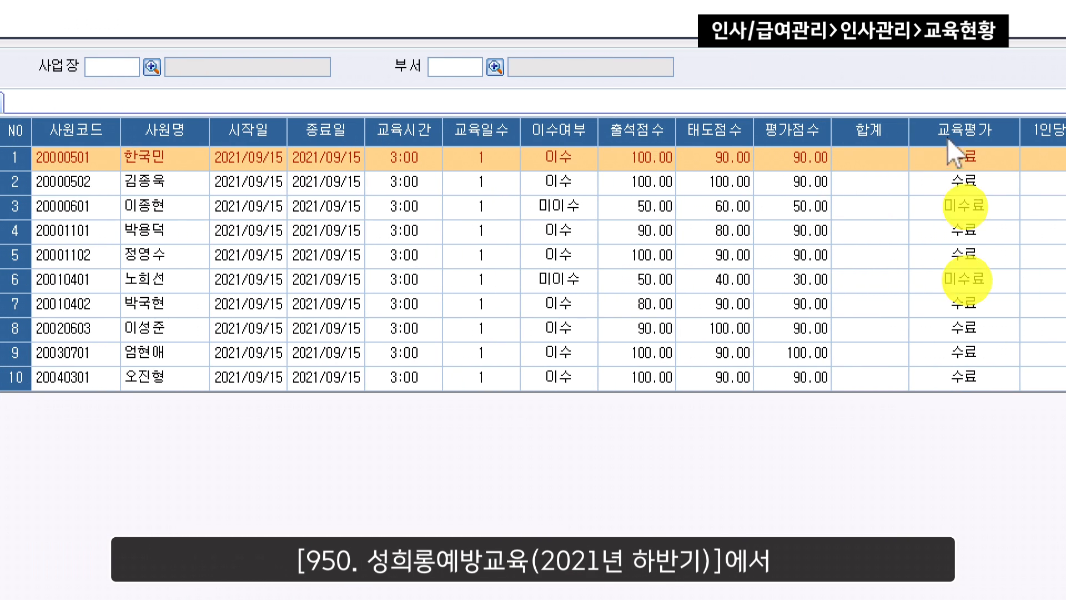
click(995, 204)
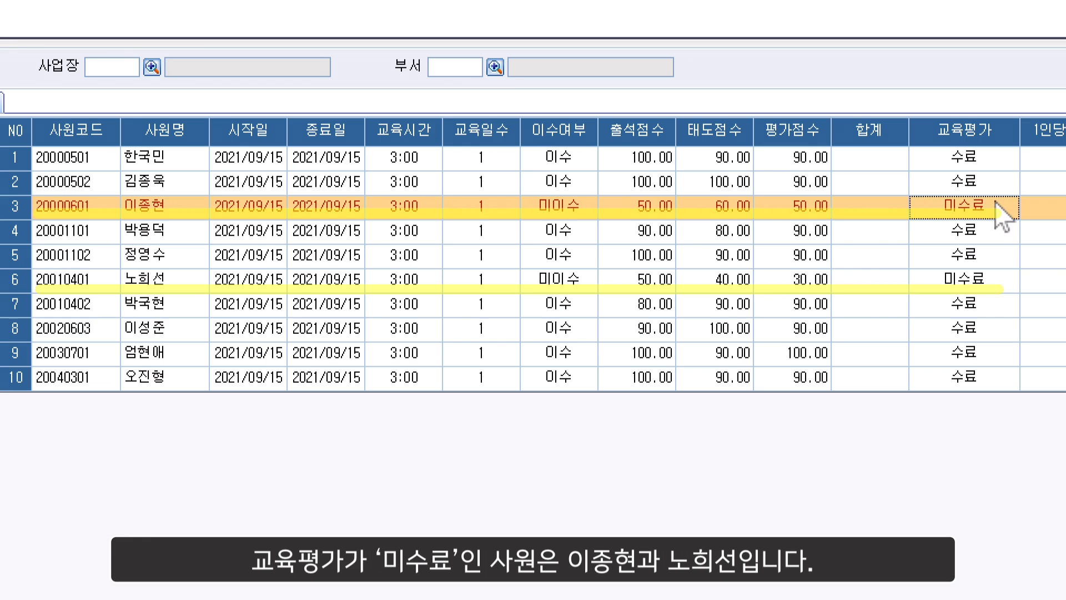
click(1006, 284)
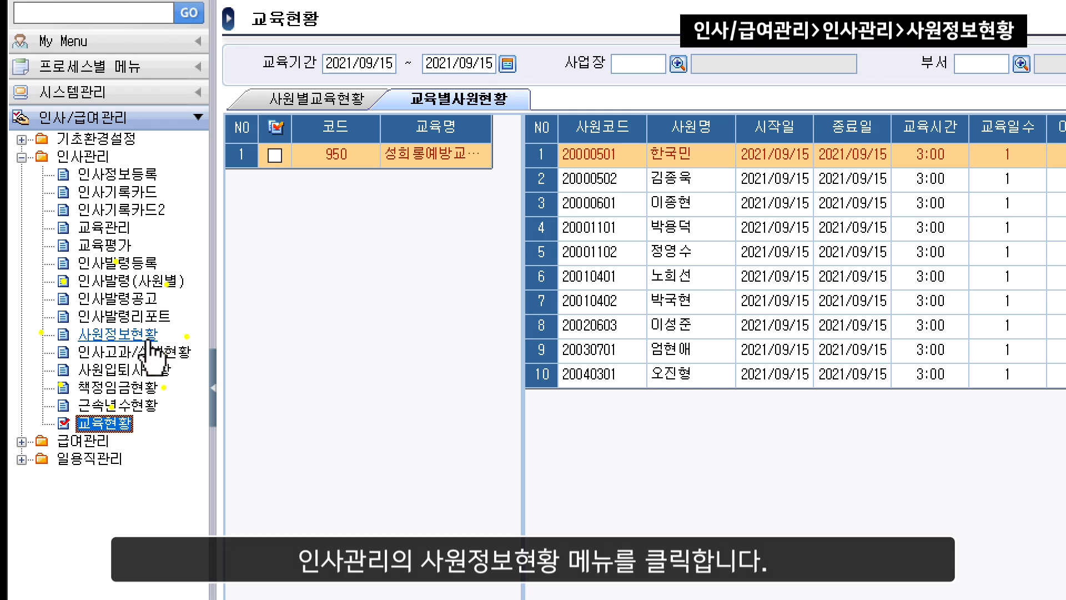
- Open 사원정보현황 and list the 자격/면허 records for 200. ERP정보관리사 2급, excluding retired employees
click(149, 341)
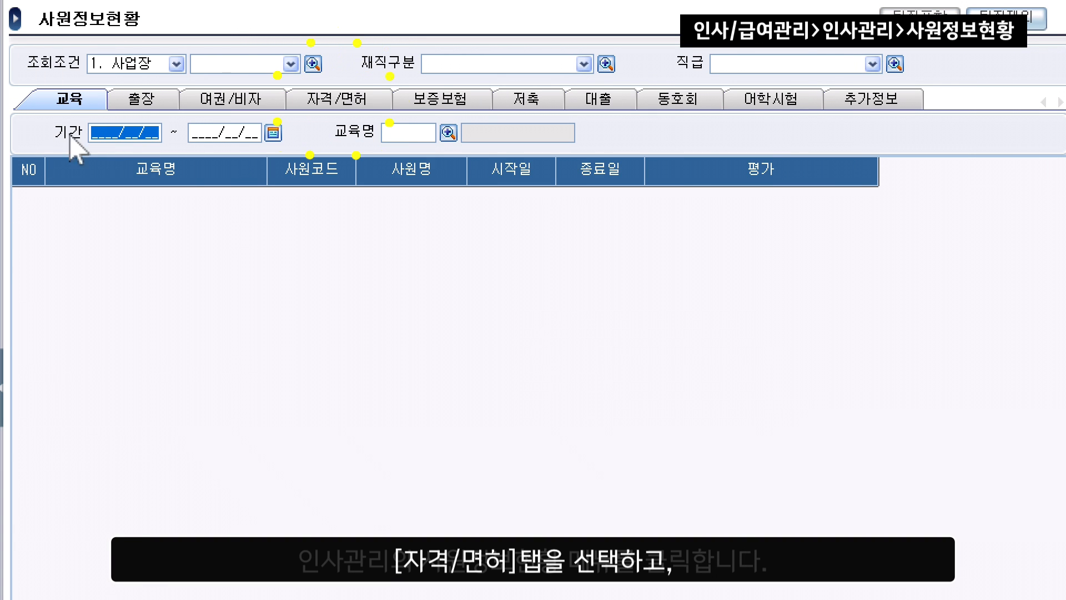
click(353, 104)
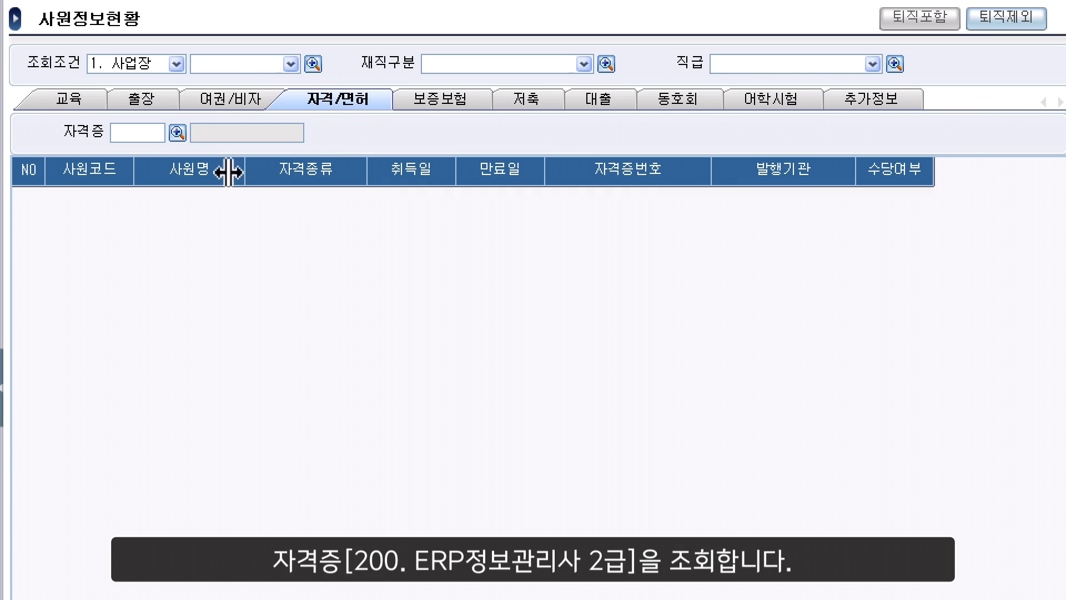
click(178, 133)
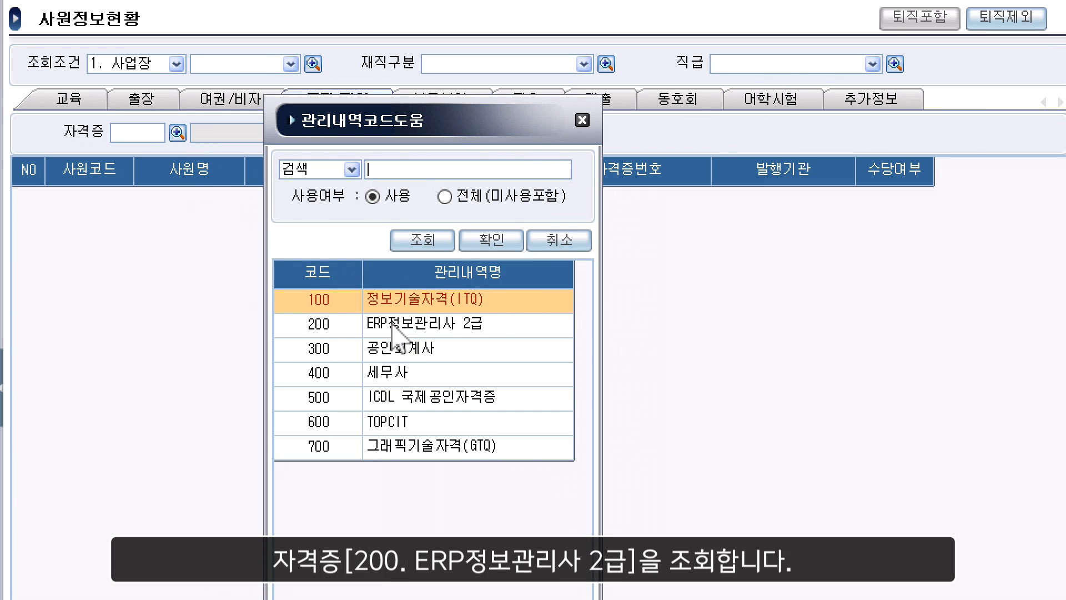
double_click(392, 326)
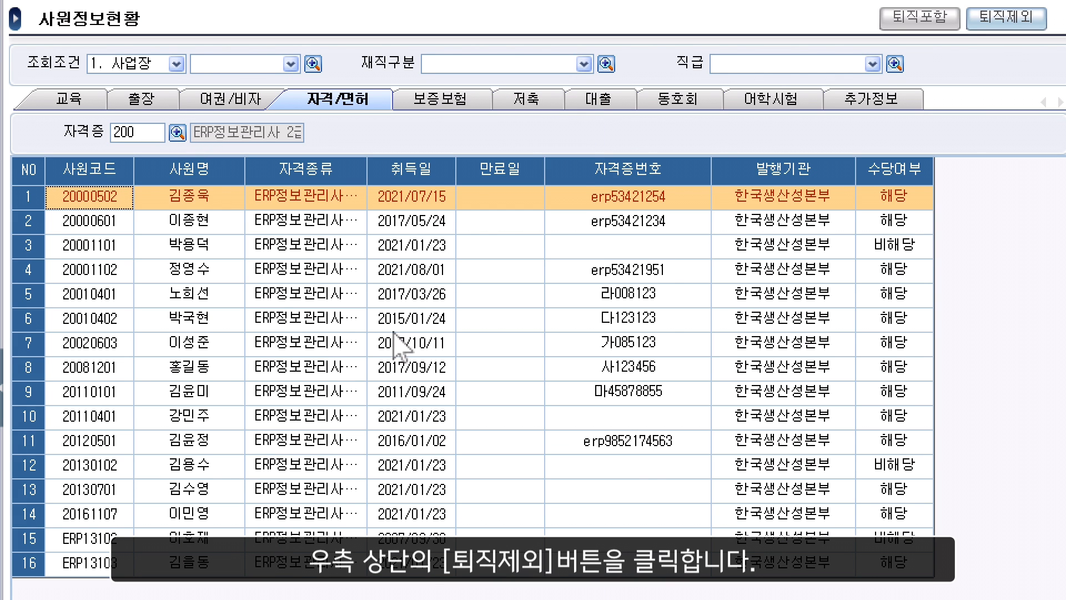
click(1004, 23)
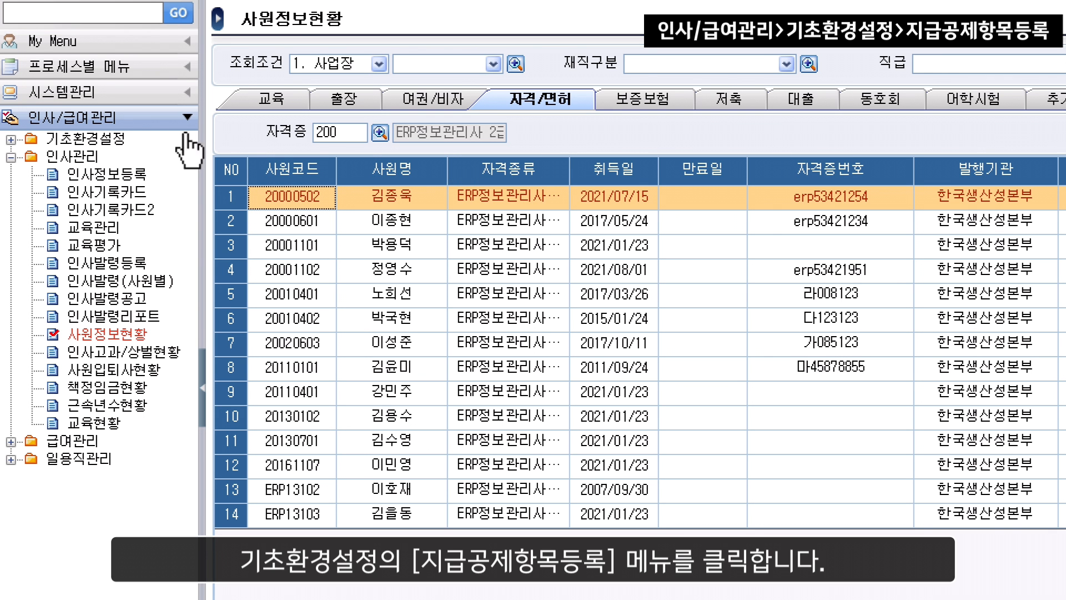
- Open 지급공제항목등록 under 기초환경설정 and query the 2021 items with 급여구분 급여 and 지급/공제구분 지급
click(123, 139)
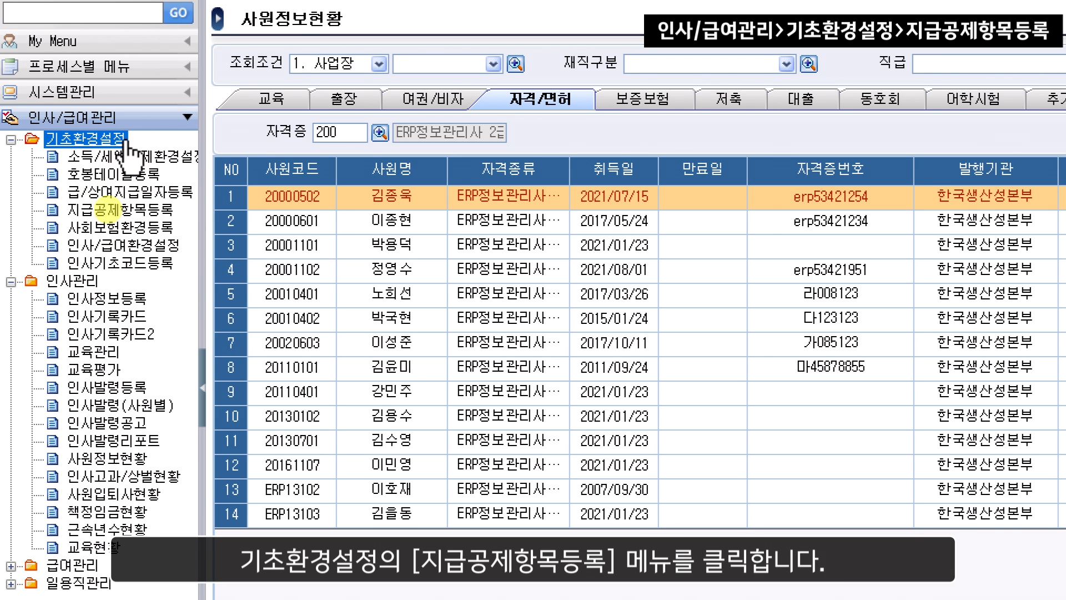
click(147, 210)
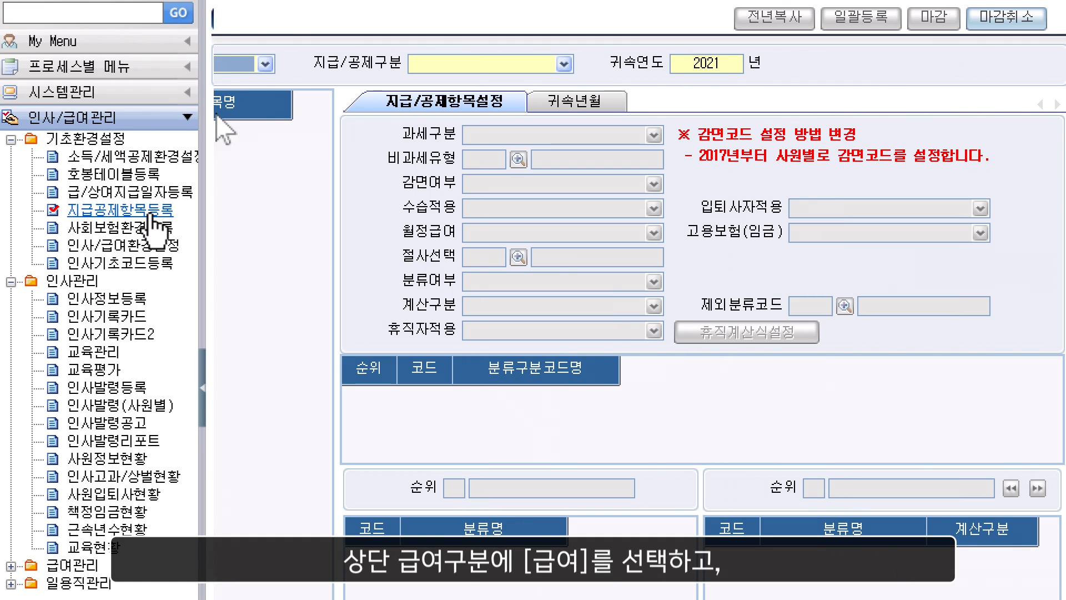
click(266, 65)
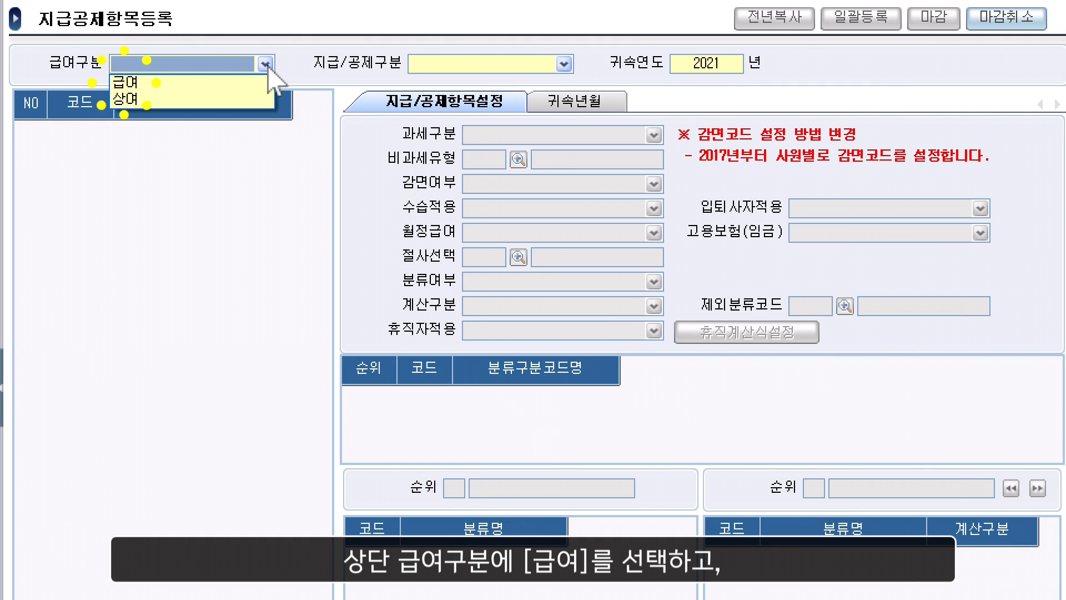
click(247, 83)
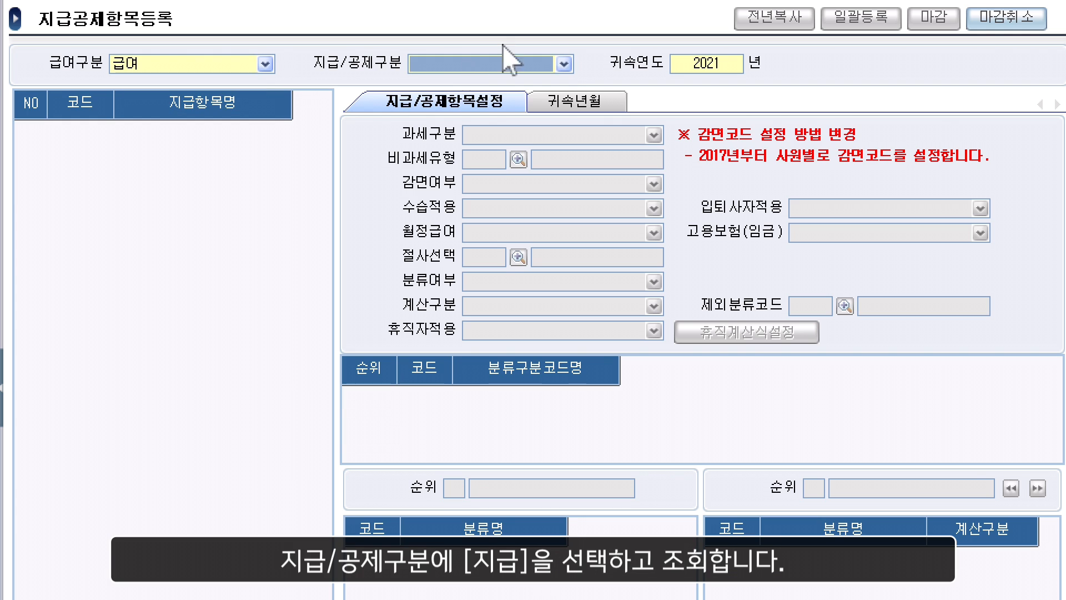
click(564, 62)
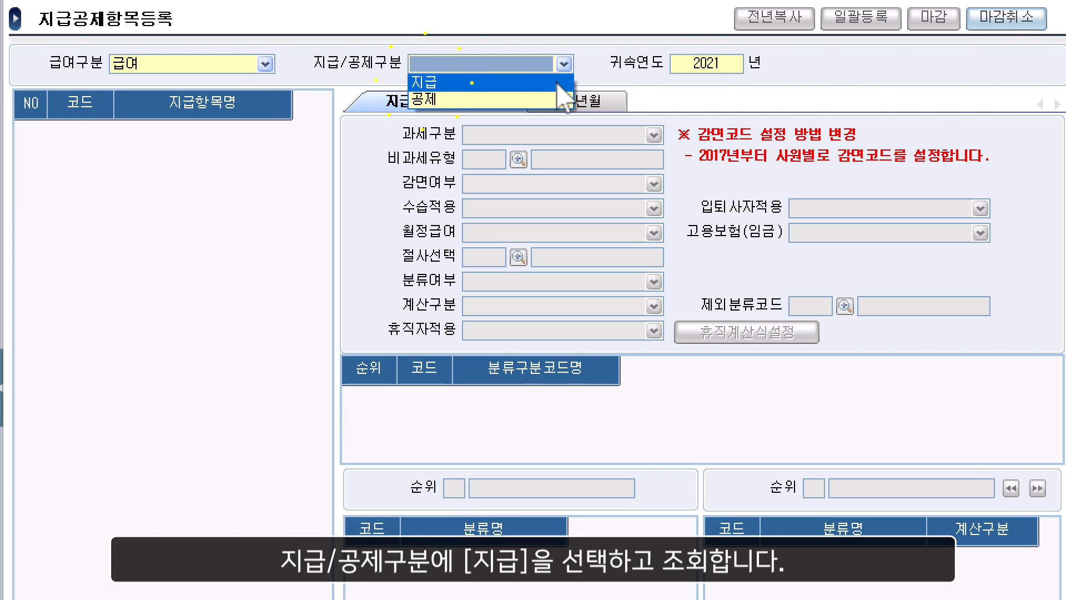
click(557, 83)
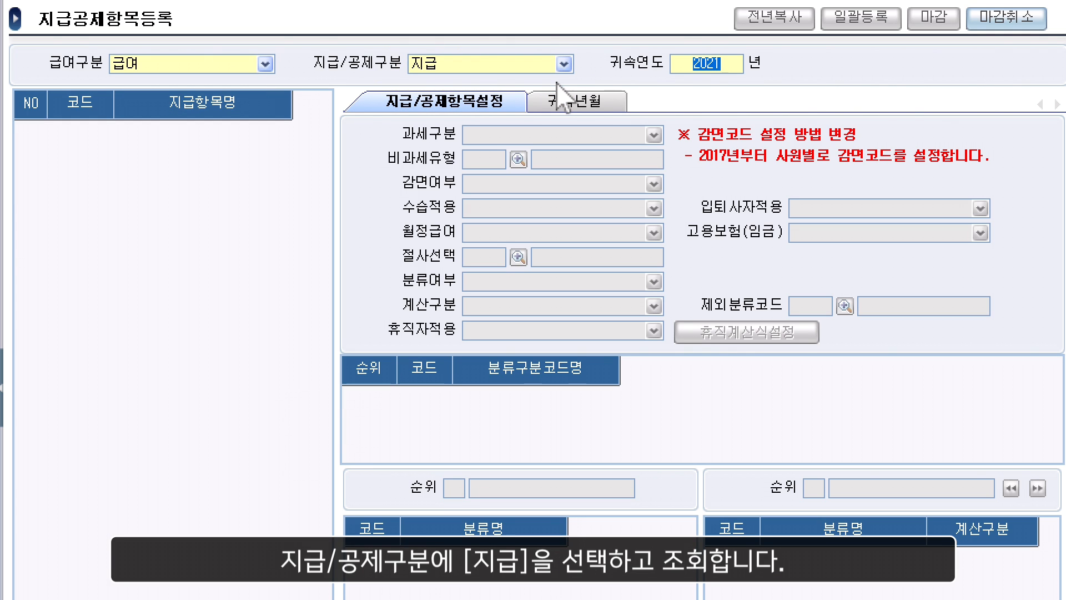
key(F12)
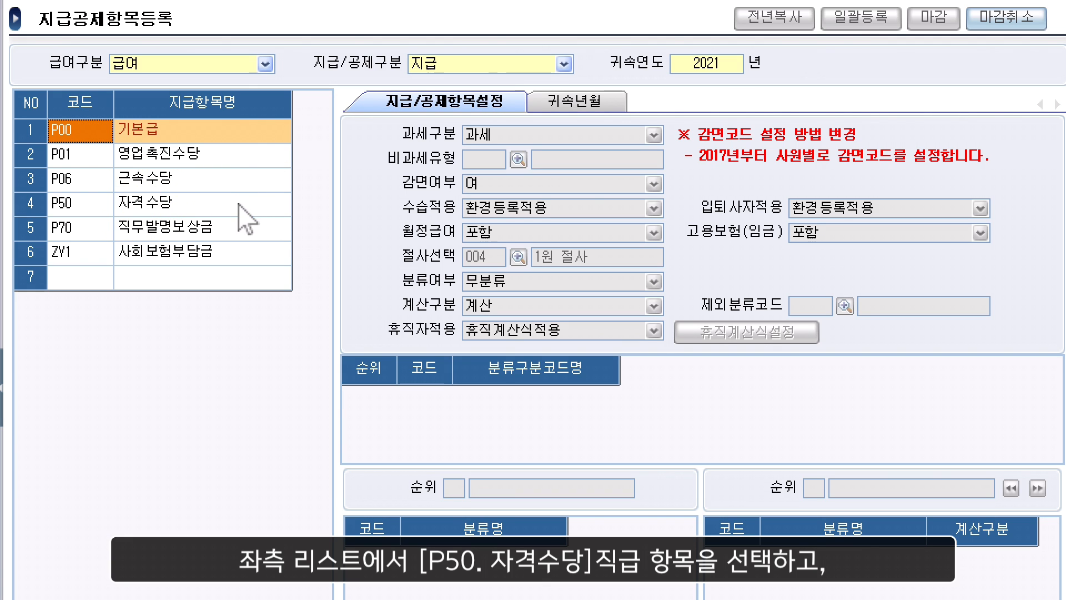
- Select the P50 자격수당 item and cancel its closing with 마감취소, leaving the login password blank
click(170, 207)
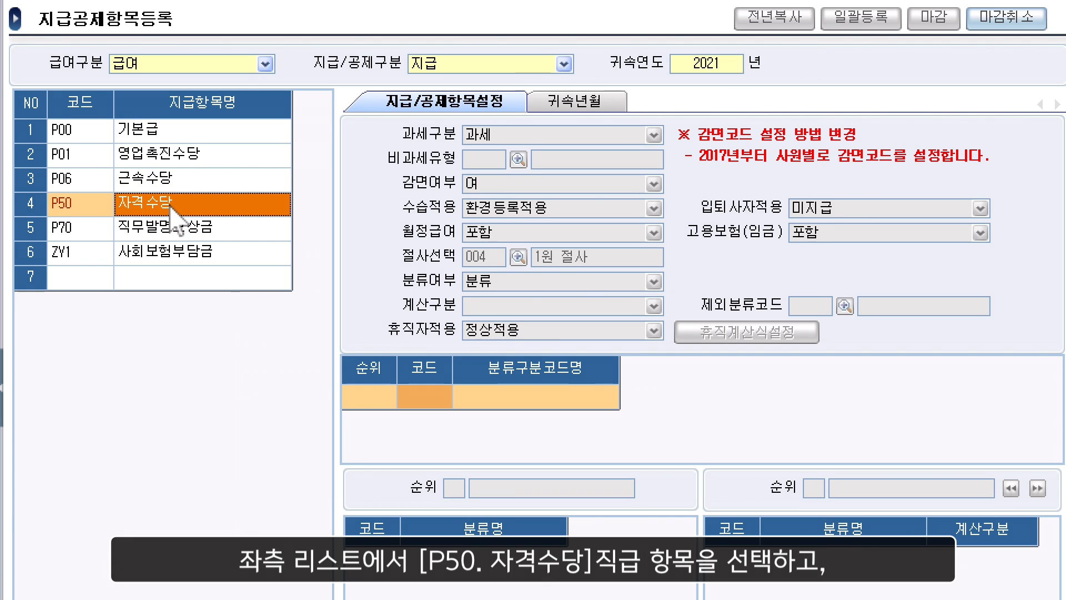
click(1041, 23)
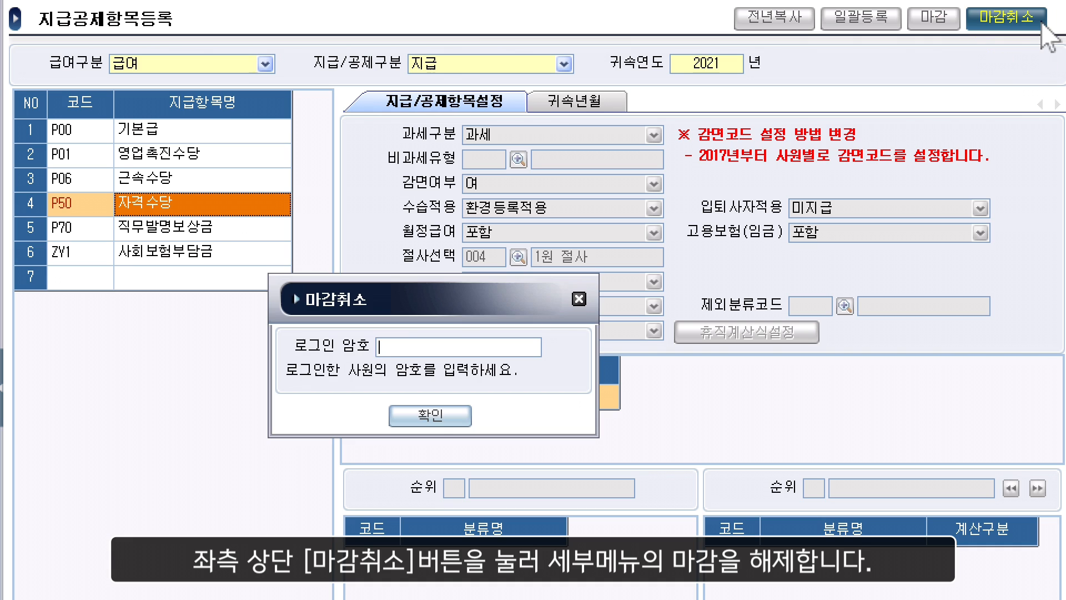
click(464, 418)
click(464, 418)
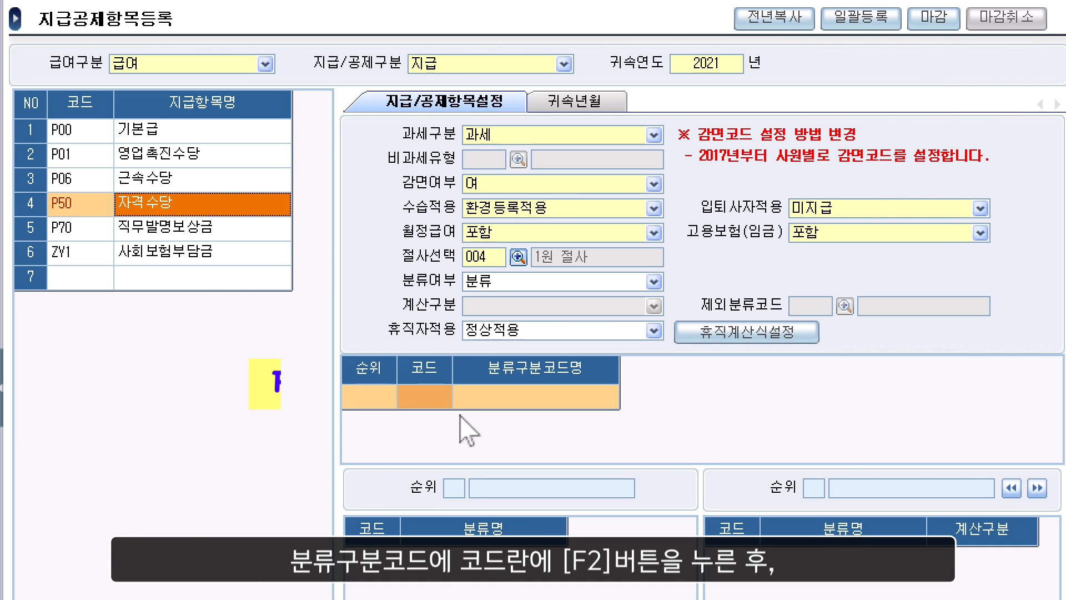
- Add 014 자격별 as the 분류구분코드 of the 자격수당 item
click(376, 396)
key(F2)
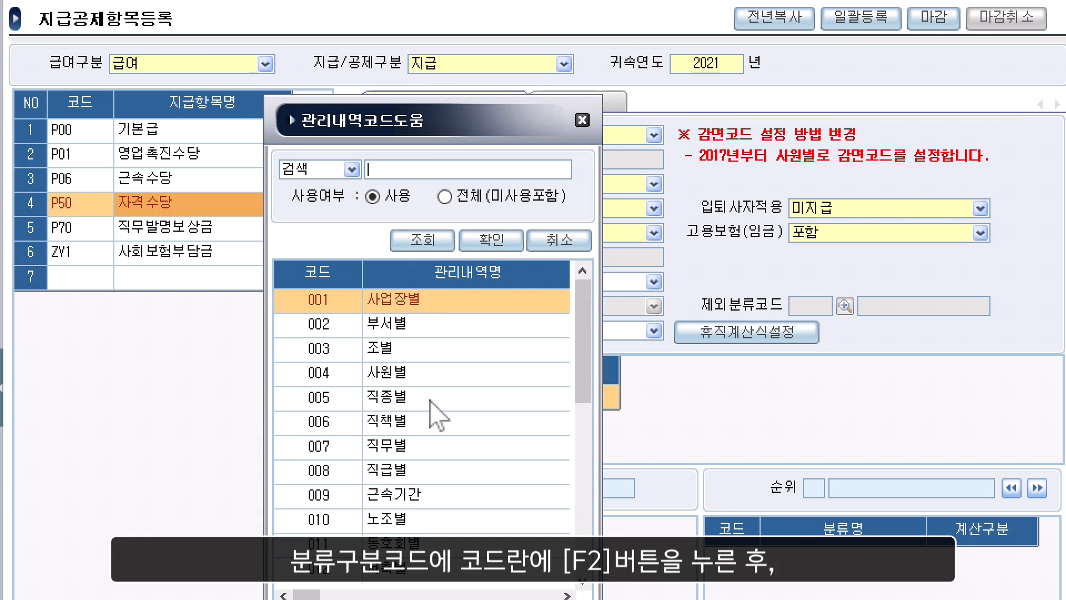
scroll(577, 372, down, 3)
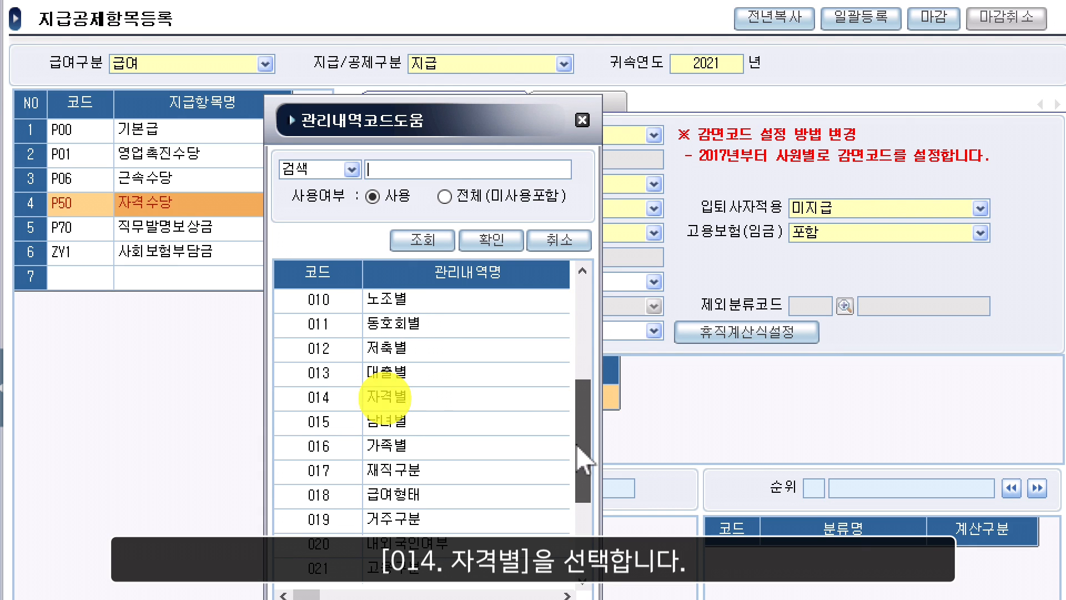
click(418, 404)
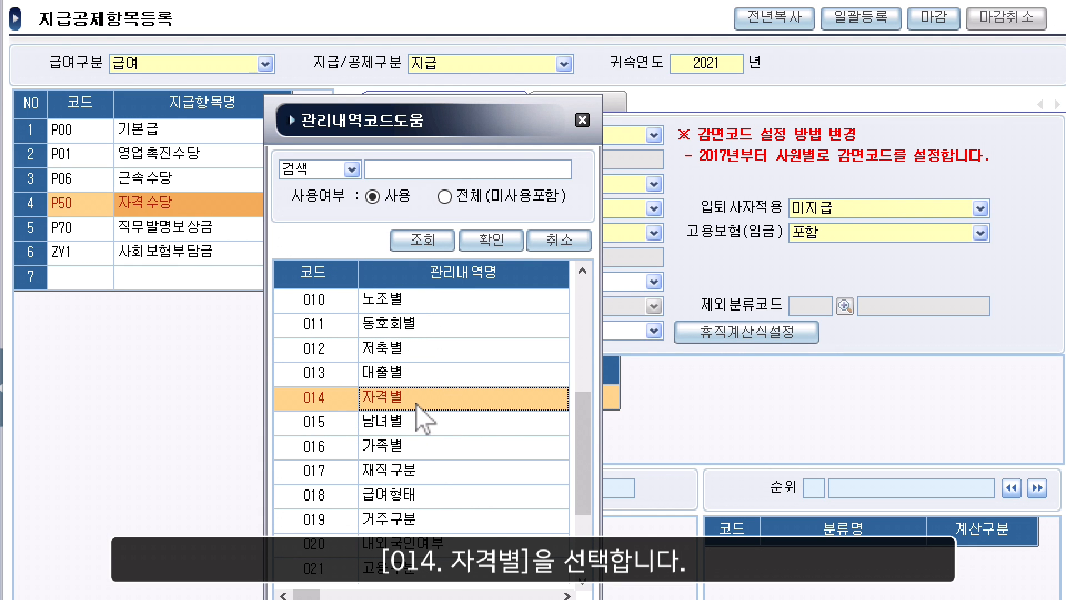
double_click(415, 404)
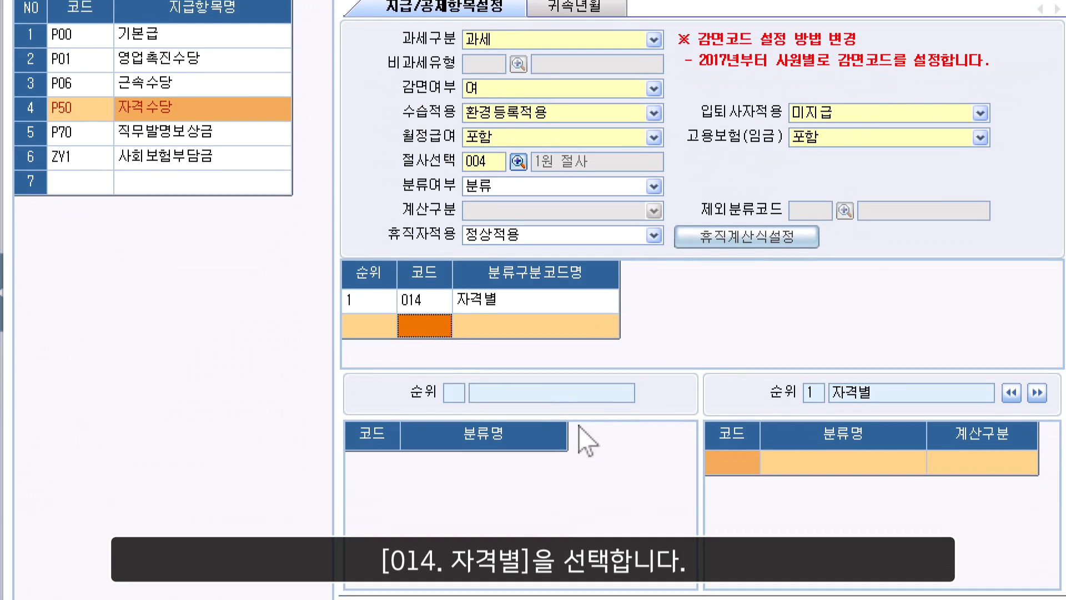
- Add the 100 정보기술자격(ITQ) classification with 계산구분 금액 and an amount of 30000
click(733, 457)
key(F2)
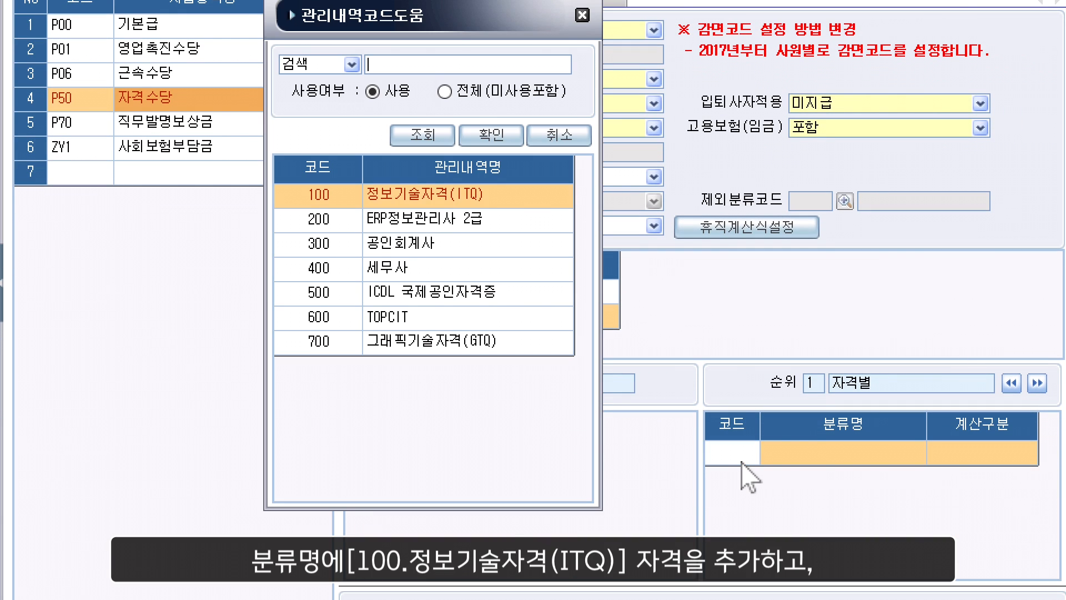
double_click(472, 195)
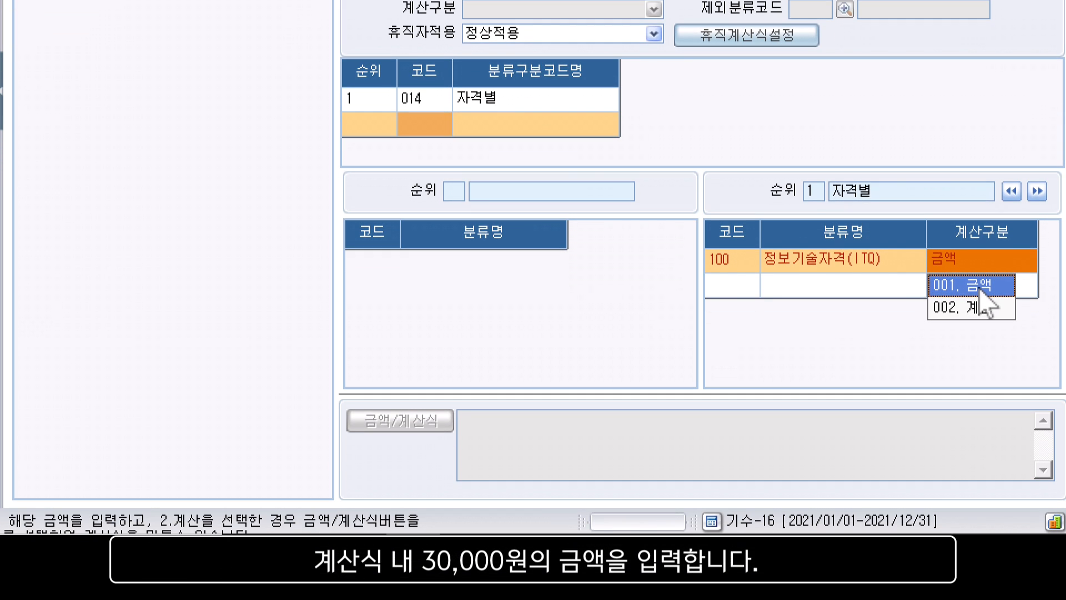
click(979, 290)
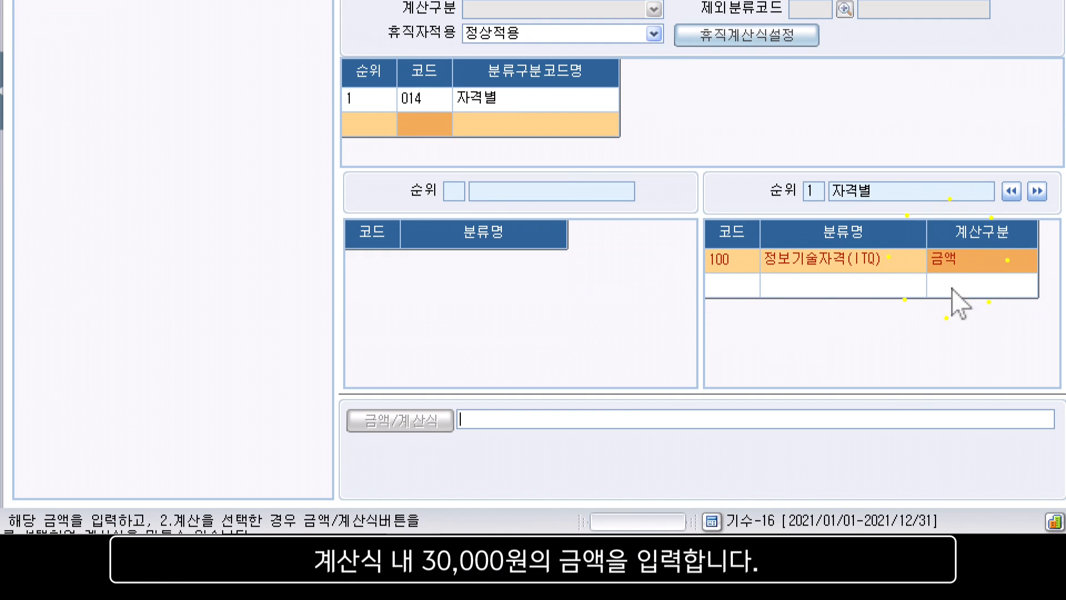
click(648, 424)
text(30000)
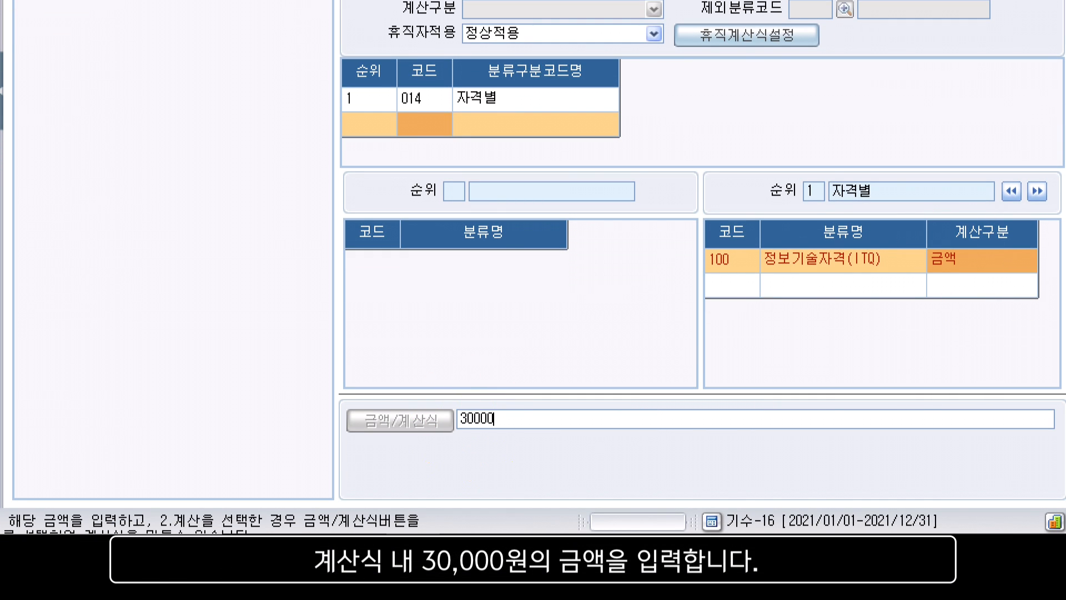
key(Return)
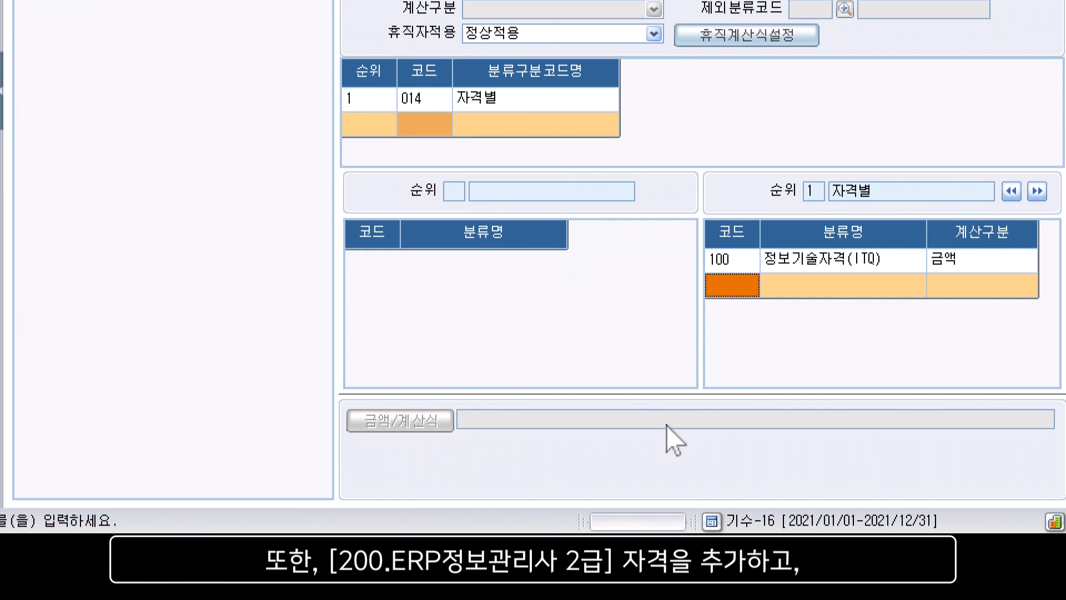
- Add the 200 ERP정보관리사 2급 classification with 계산구분 금액 and an amount of 50000
double_click(719, 286)
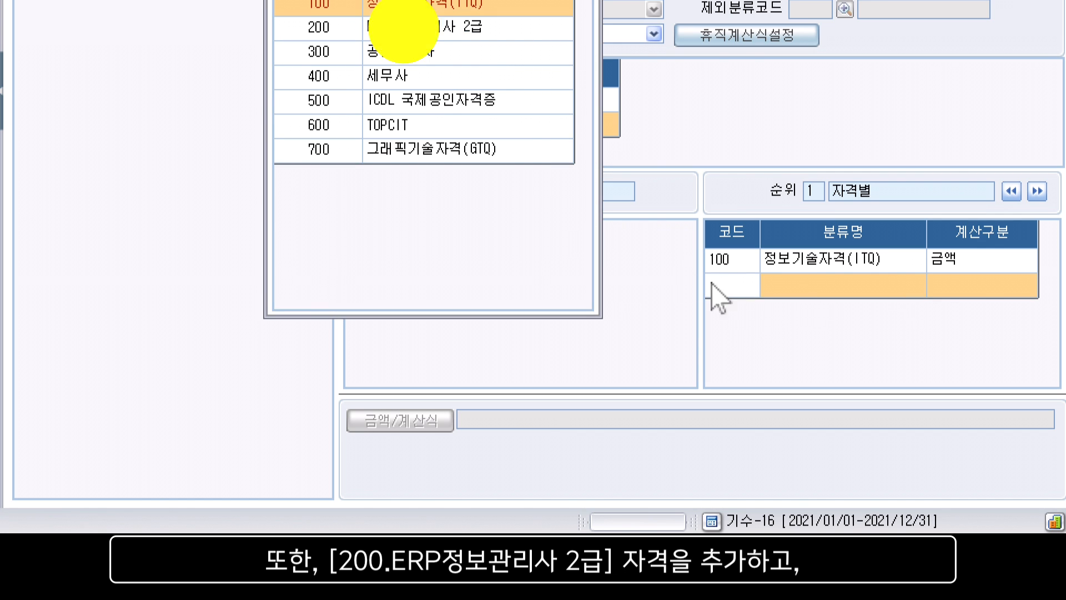
double_click(488, 35)
click(986, 306)
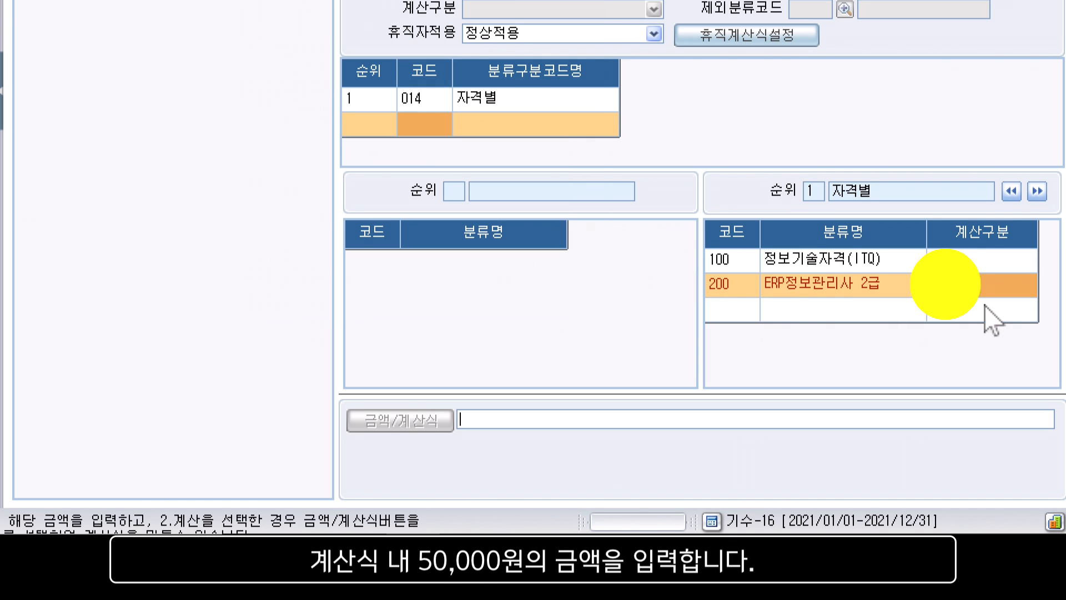
click(452, 420)
text(50000)
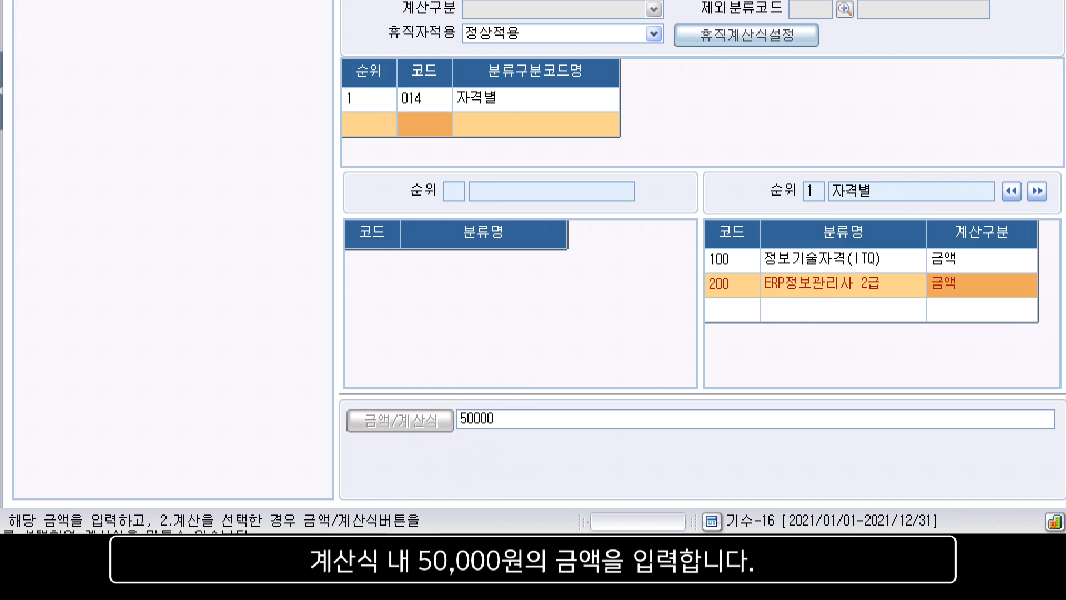
click(983, 308)
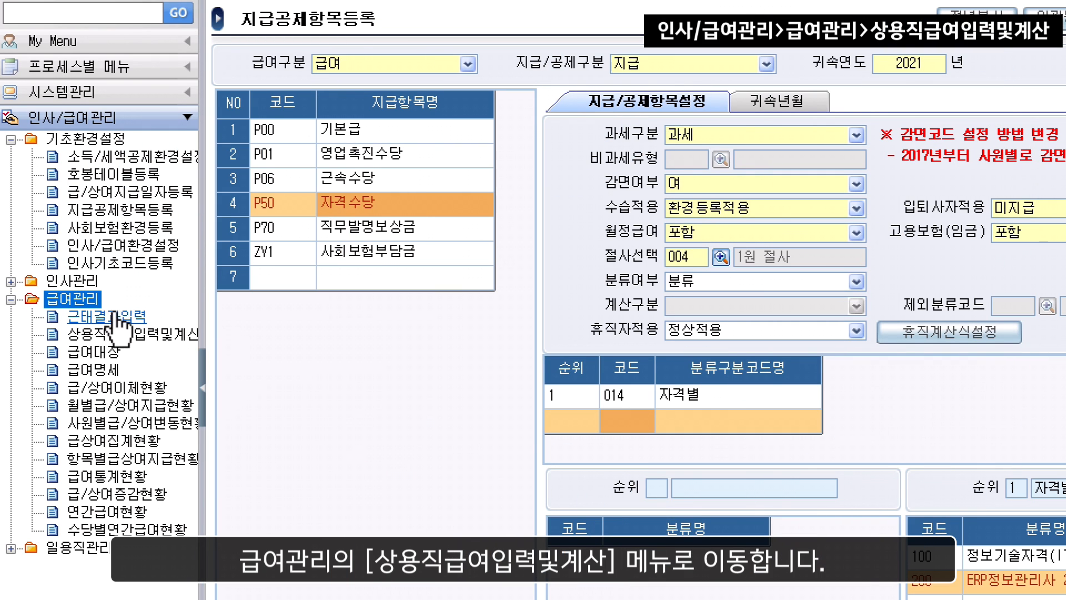
- Open 상용직급여입력및계산 under 급여관리 and query 귀속연월 2021/07 with 지급일 1, 2021/07/25 급여 분리
click(92, 333)
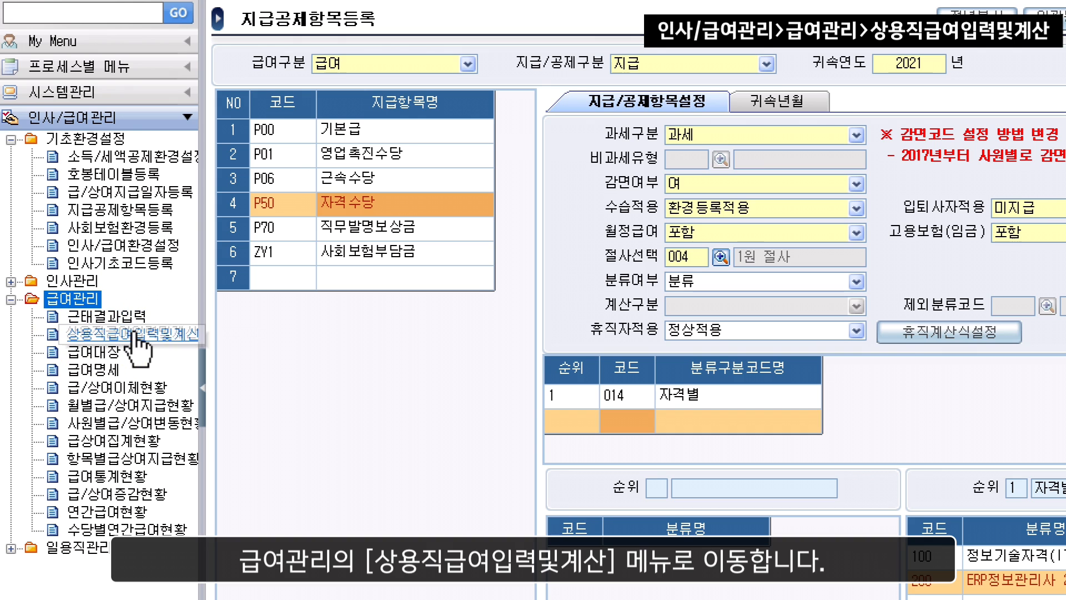
click(140, 341)
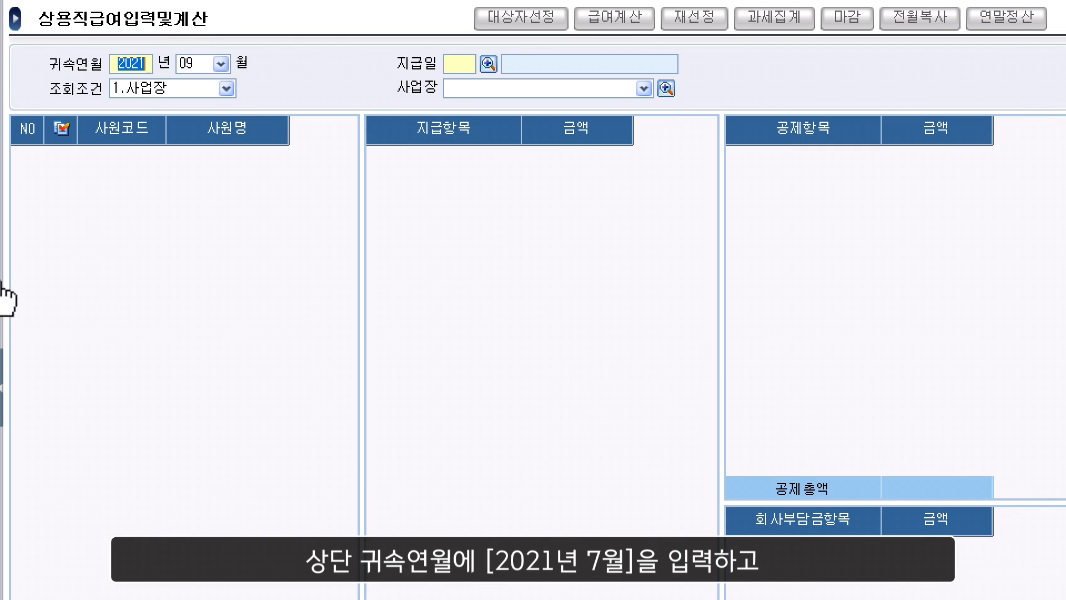
click(221, 64)
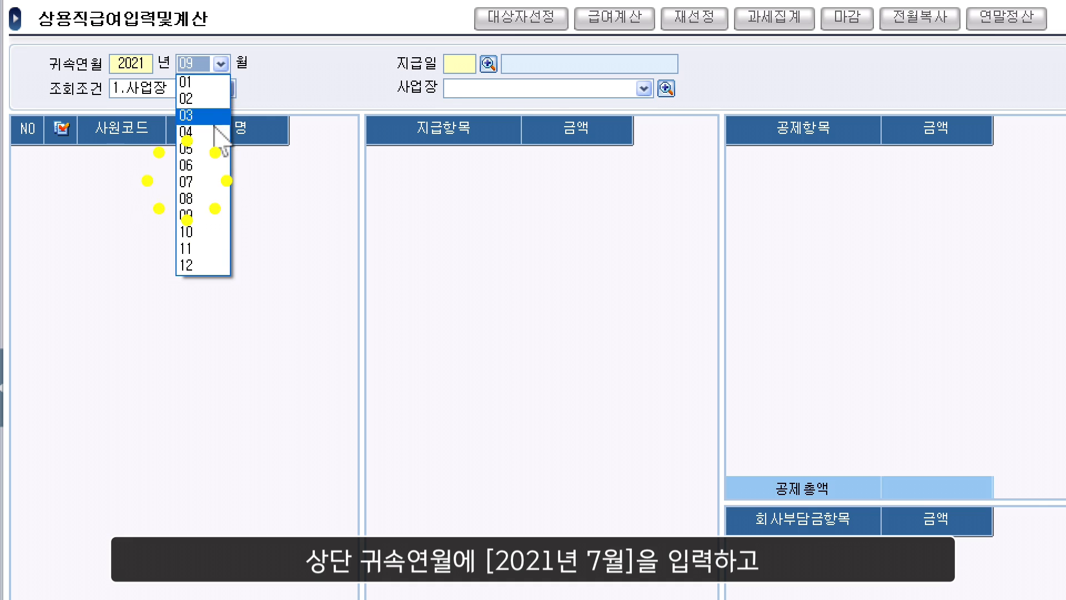
click(206, 185)
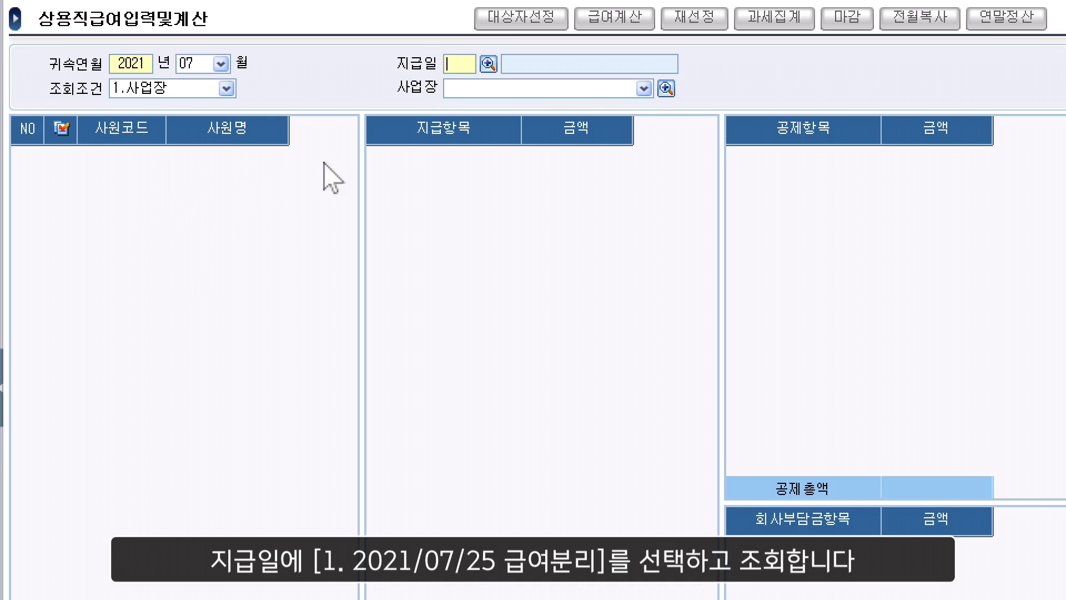
click(489, 64)
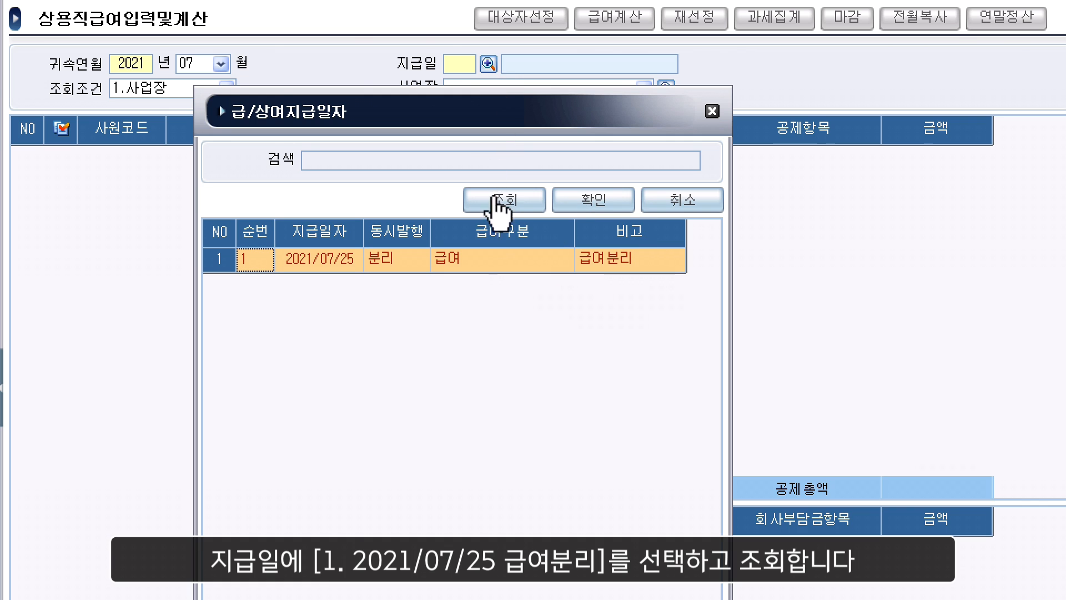
double_click(465, 263)
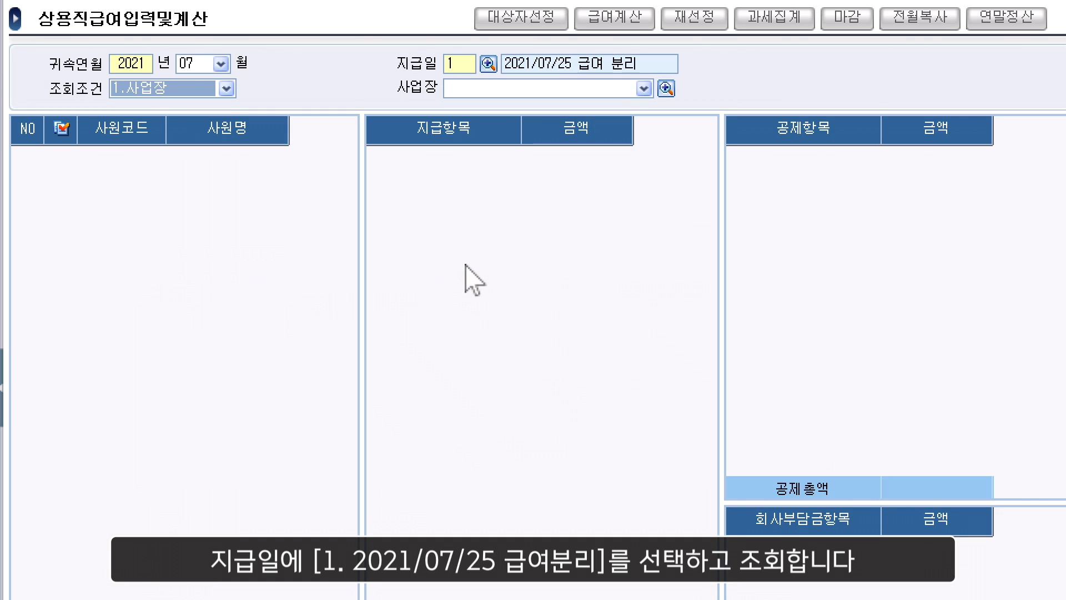
click(463, 191)
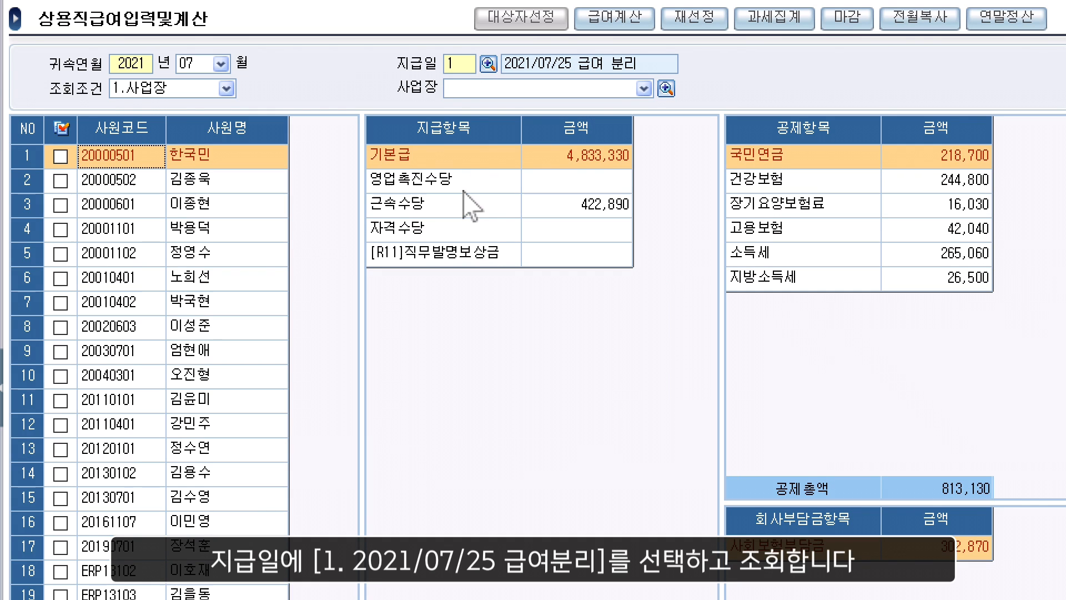
- Run 급여계산 for all listed employees with every pay and deduction item, and view the 급여총액 details
click(61, 129)
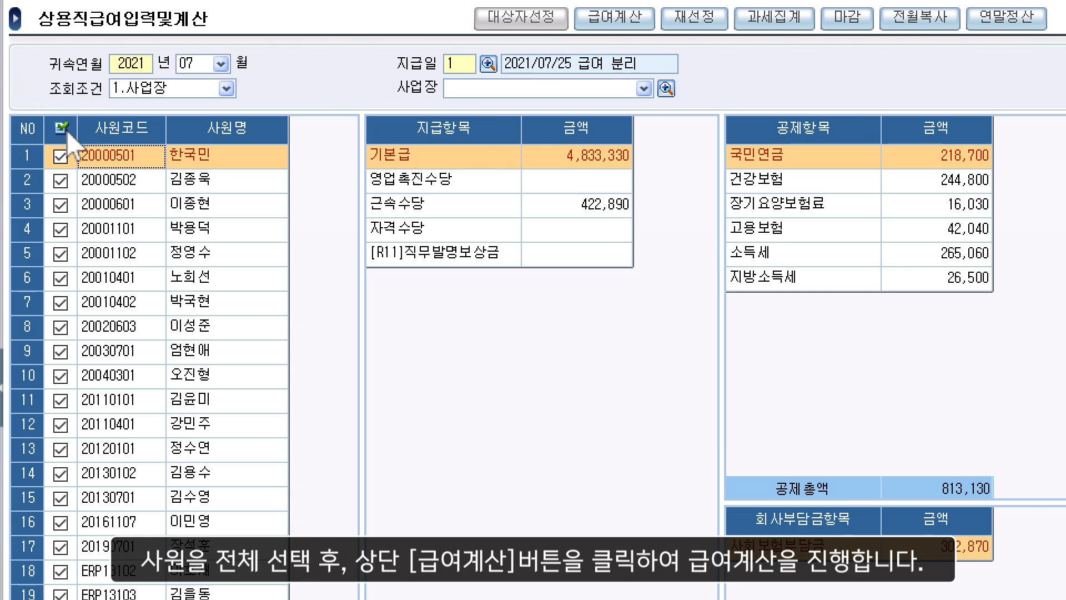
click(614, 18)
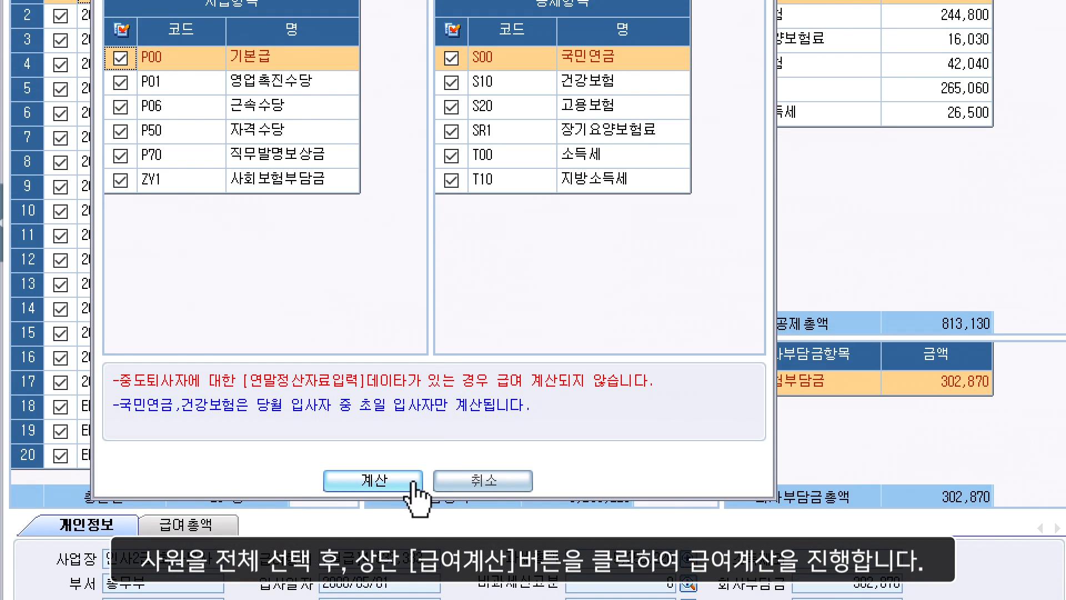
click(415, 484)
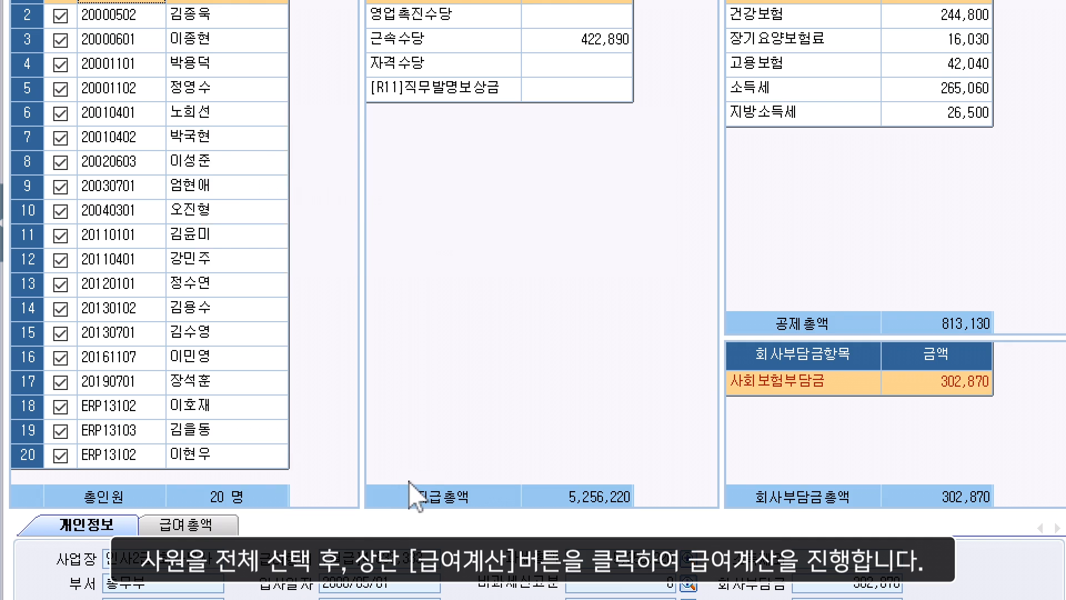
click(447, 261)
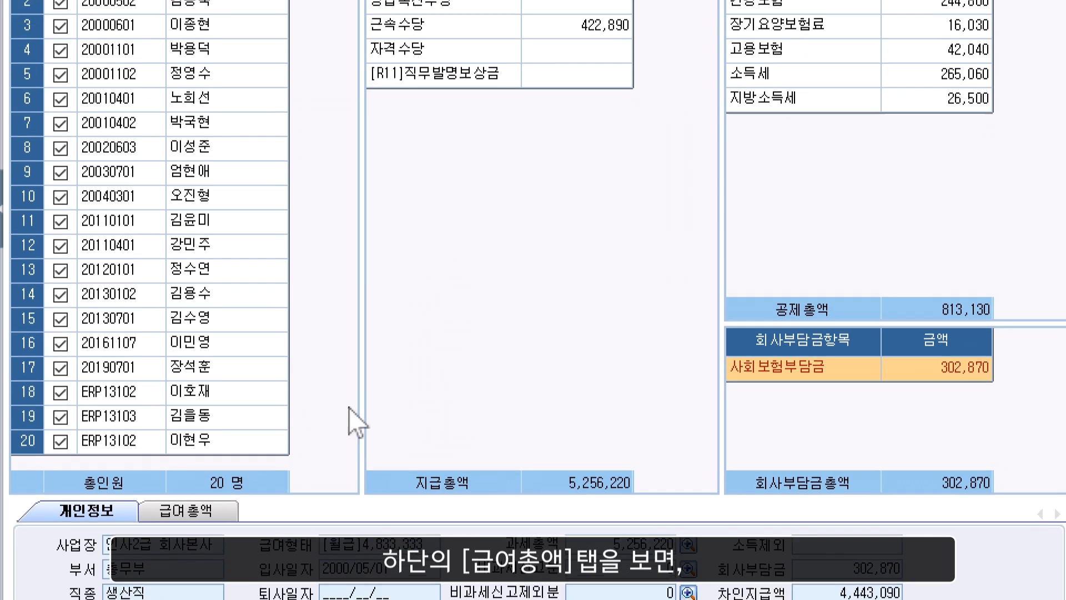
click(231, 462)
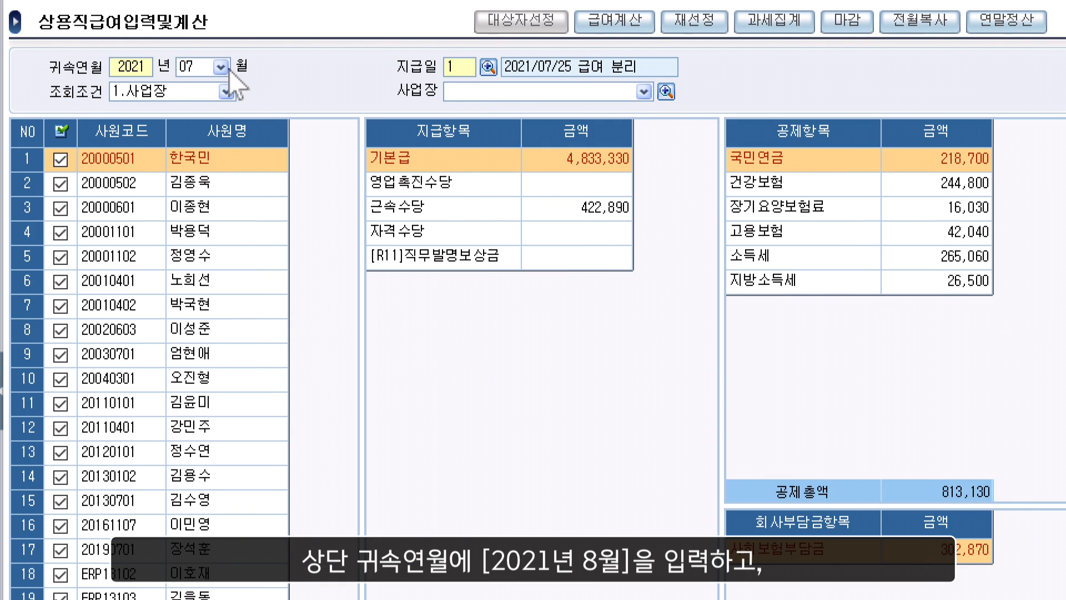
- Query 귀속연월 2021/08 with 지급일 3, 2021/08/25 상여 분리, in 상용직급여입력및계산
click(229, 69)
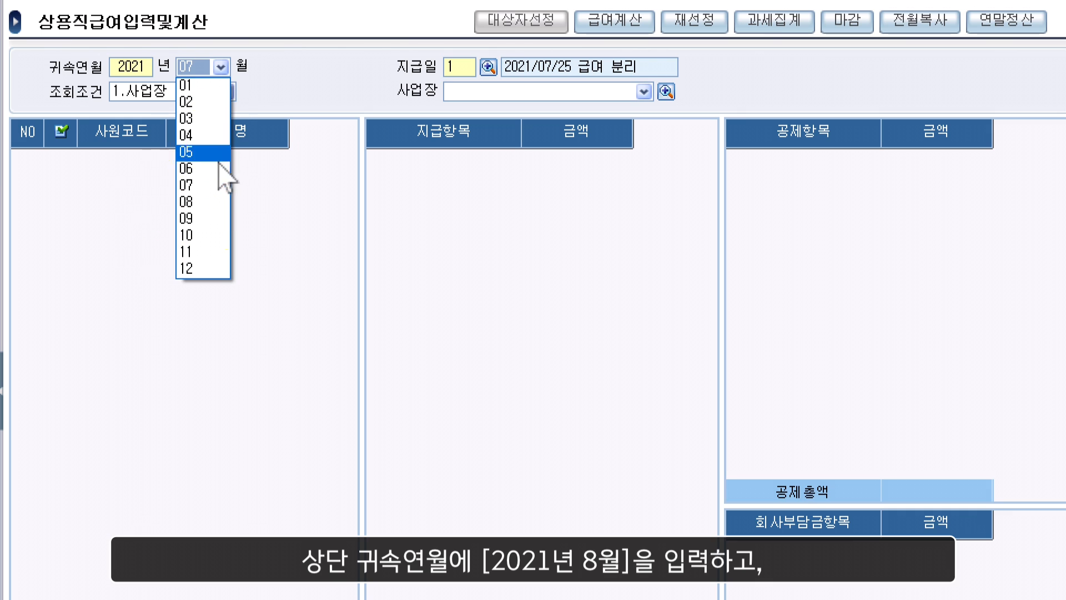
click(205, 198)
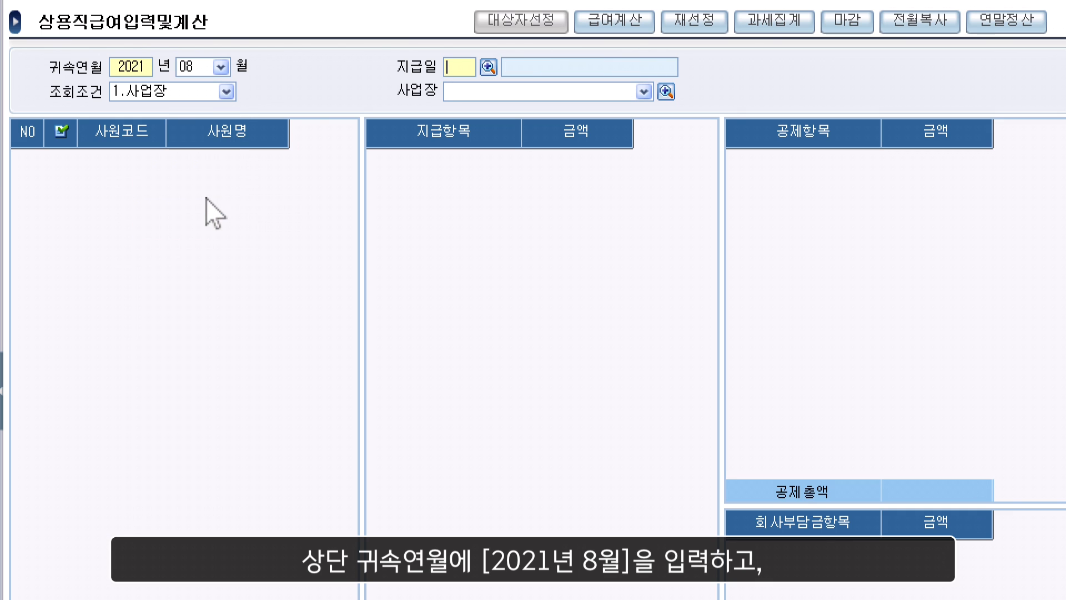
click(489, 68)
click(449, 286)
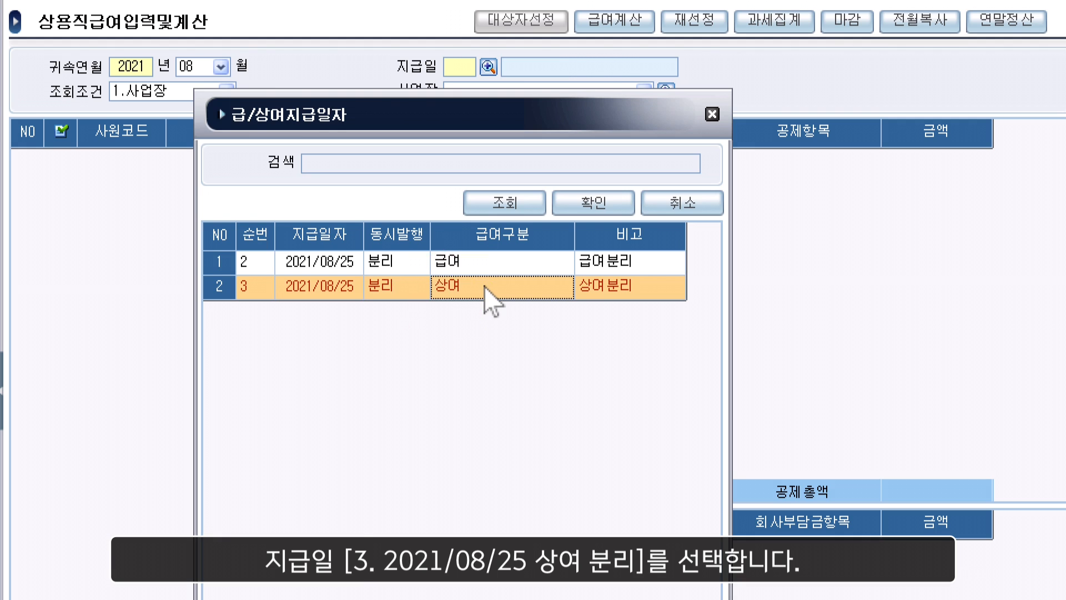
key(Return)
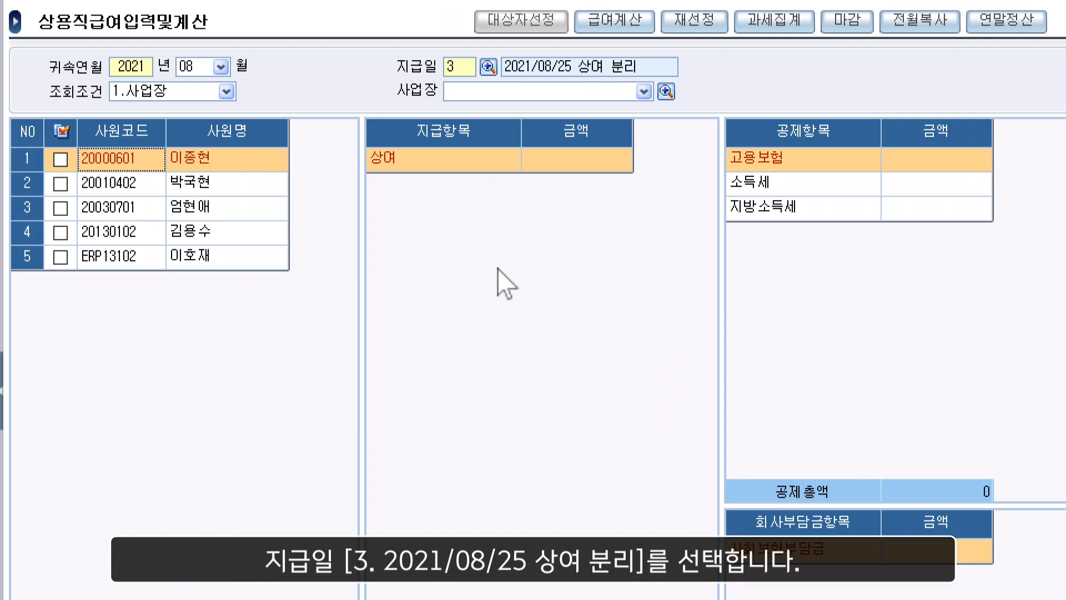
- Run 급여계산 for all listed employees with every pay and deduction item, and view the fourth employee's 상여 amount
click(66, 133)
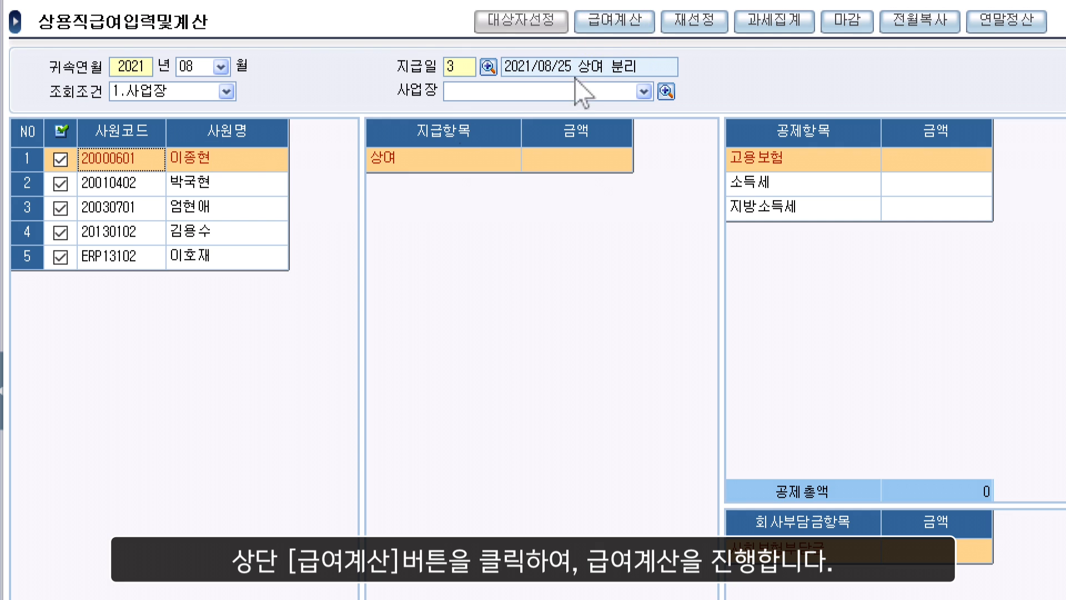
click(645, 28)
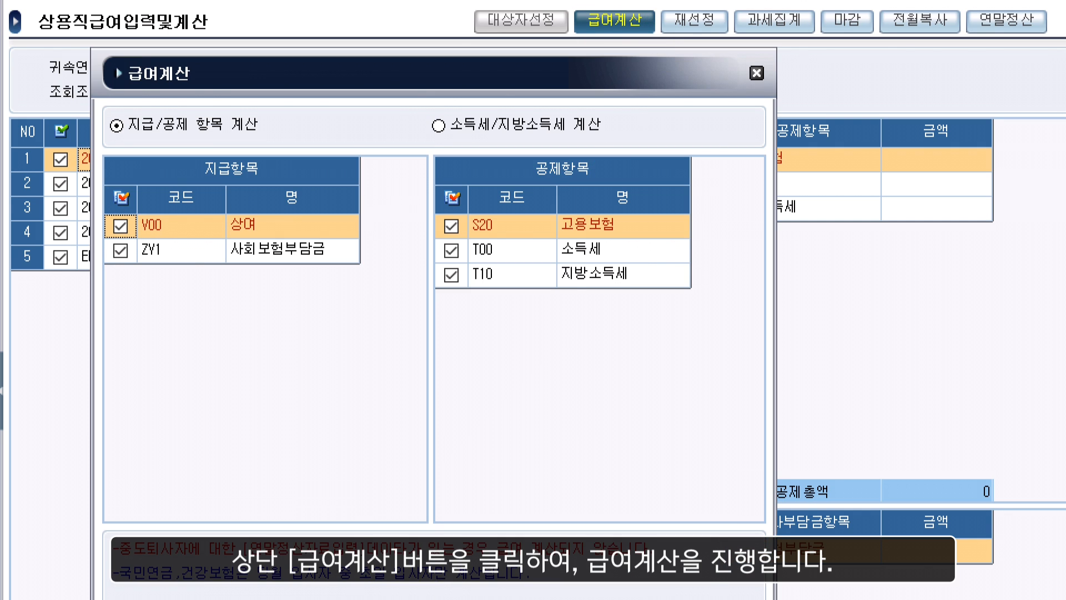
click(434, 423)
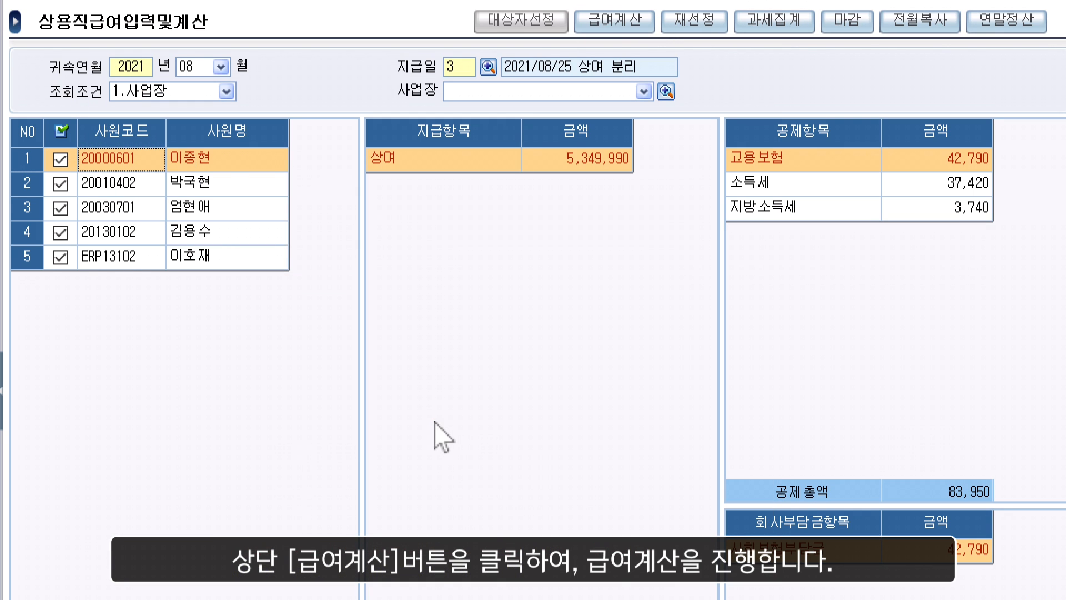
click(242, 233)
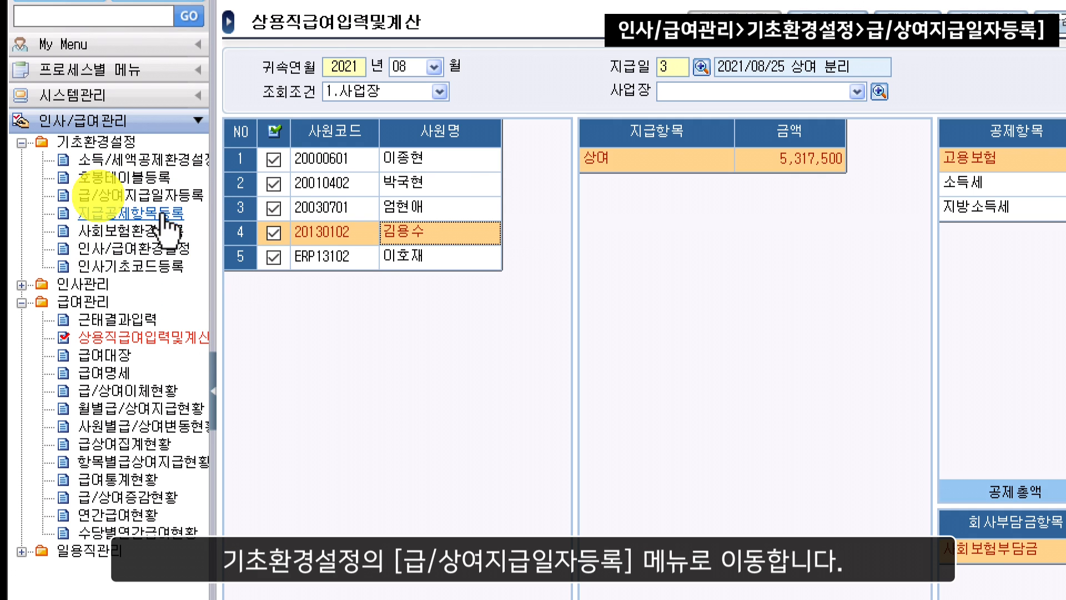
- Open 급/상여지급일자등록 under 기초환경설정 and compare the 급여 분리 and 상여 분리 payment rows for 2021/09
click(179, 202)
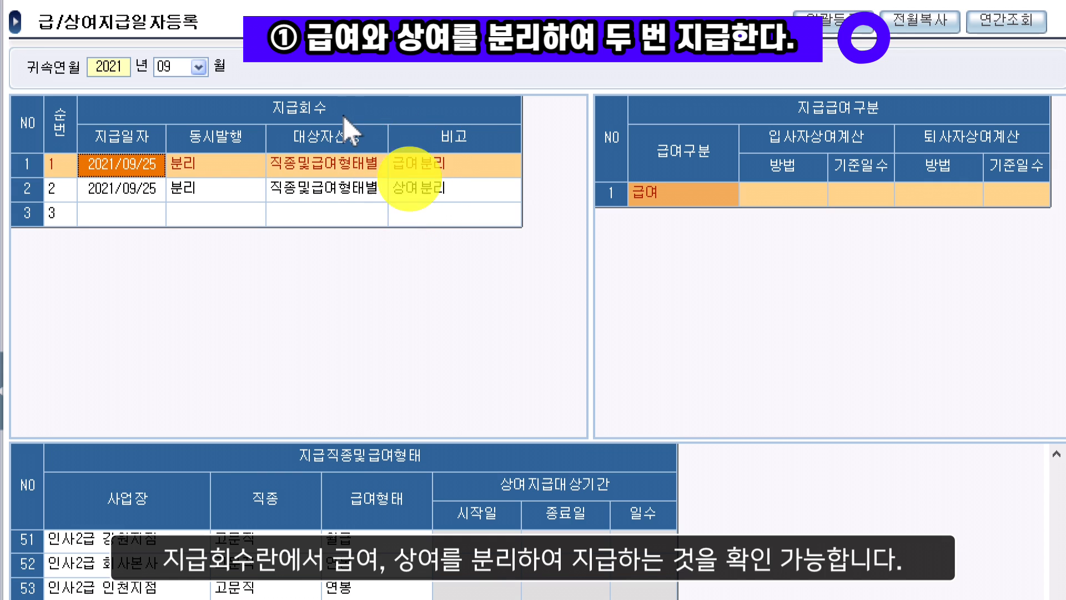
click(352, 190)
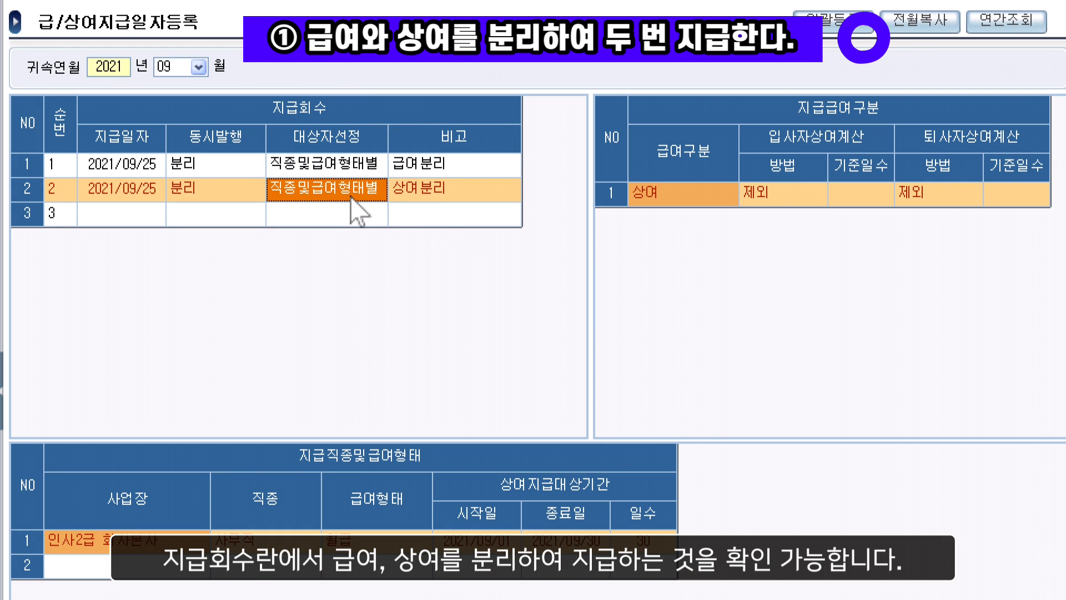
click(419, 165)
click(458, 191)
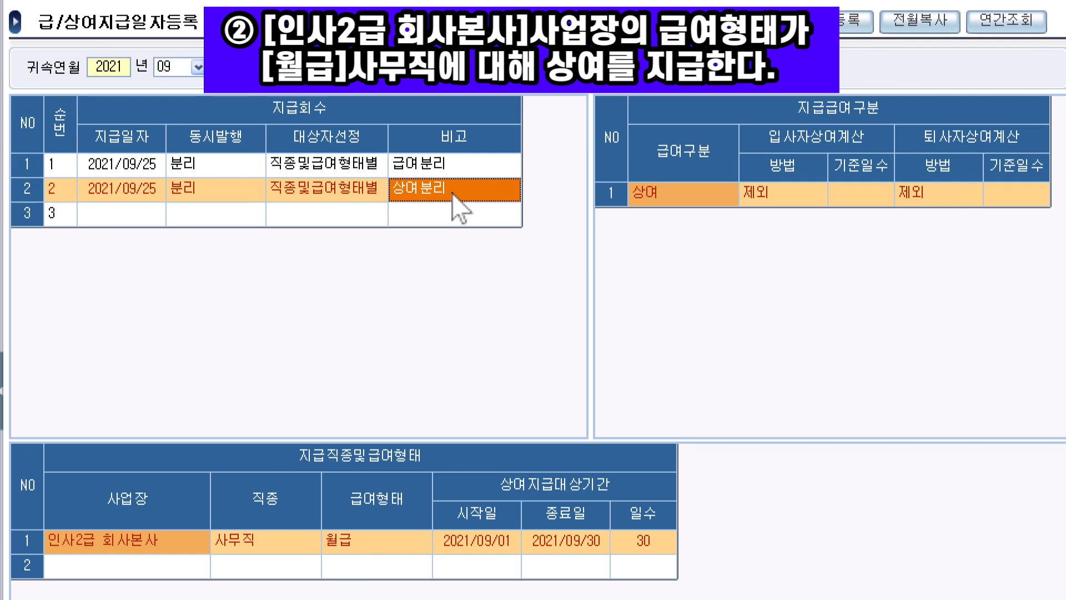
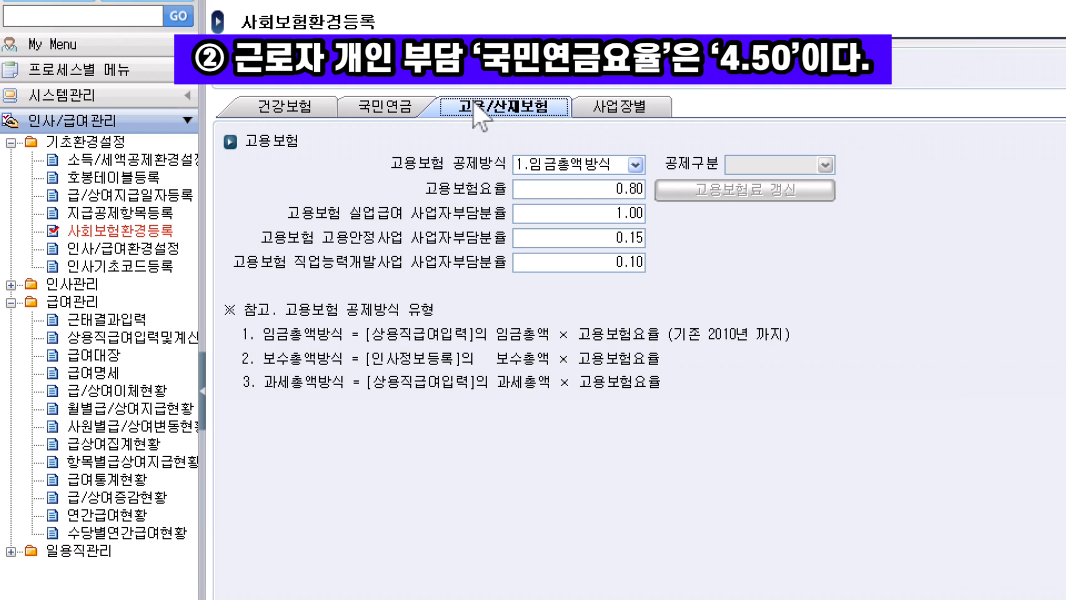
- Check the 국민연금 개인부담율, 건강보험부담율 and 장기요양보험료율 in 사회보험환경등록
click(418, 111)
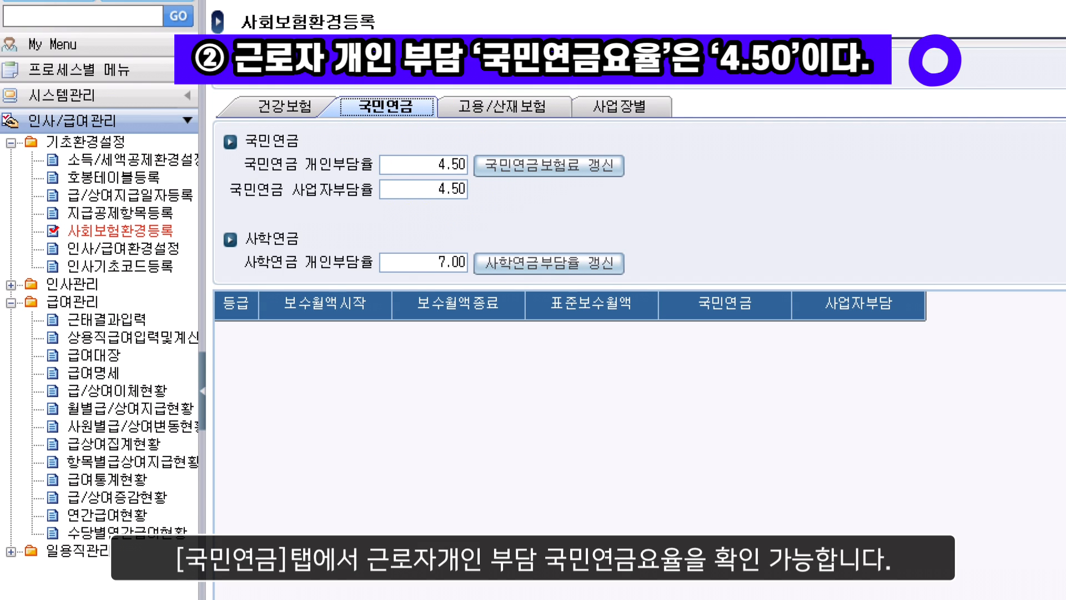
click(312, 109)
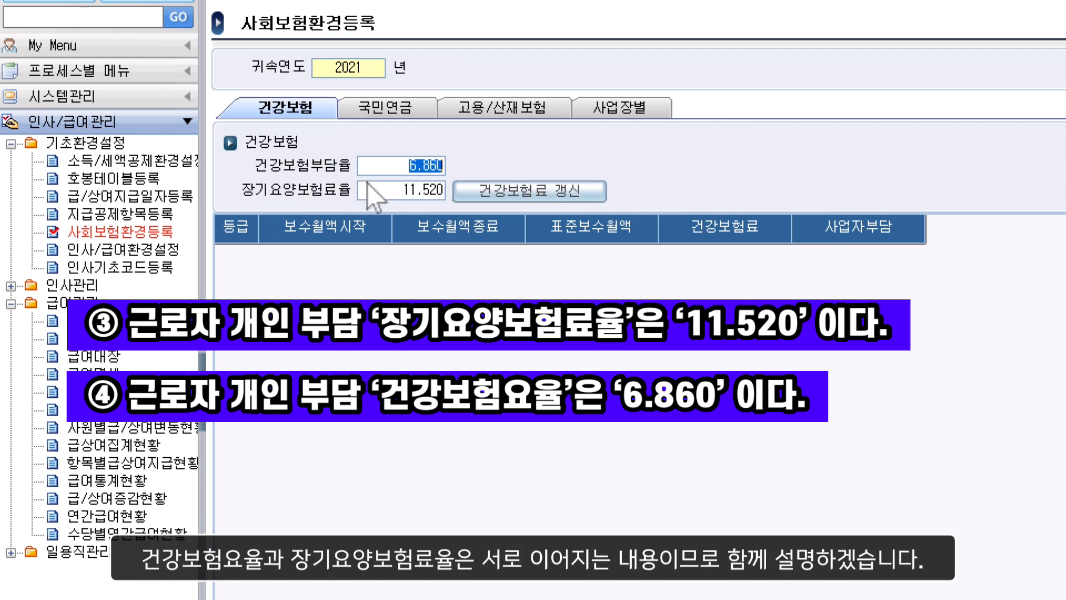
click(409, 197)
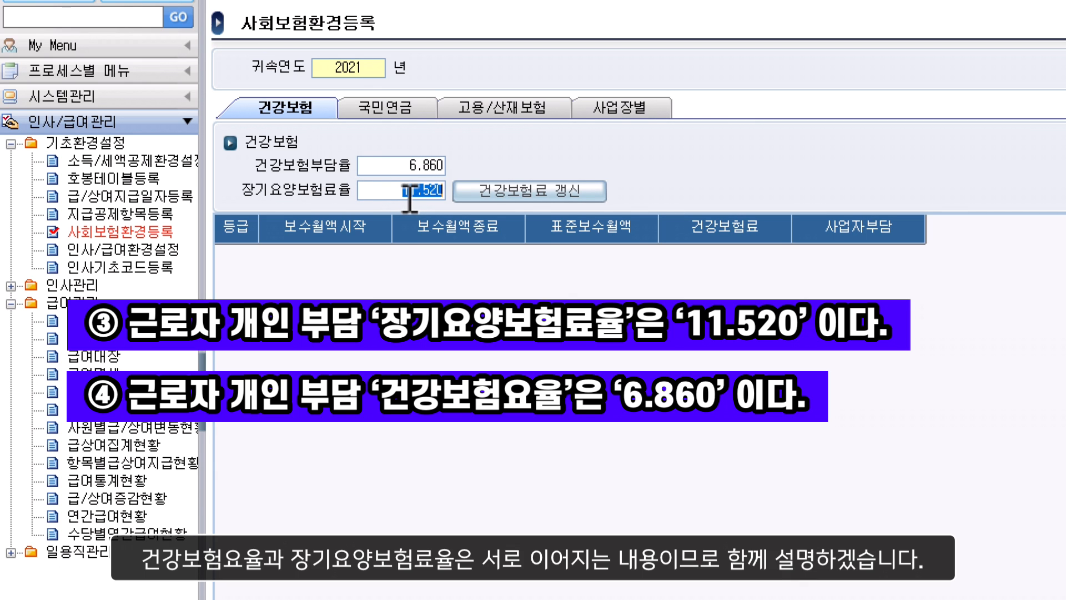
click(402, 173)
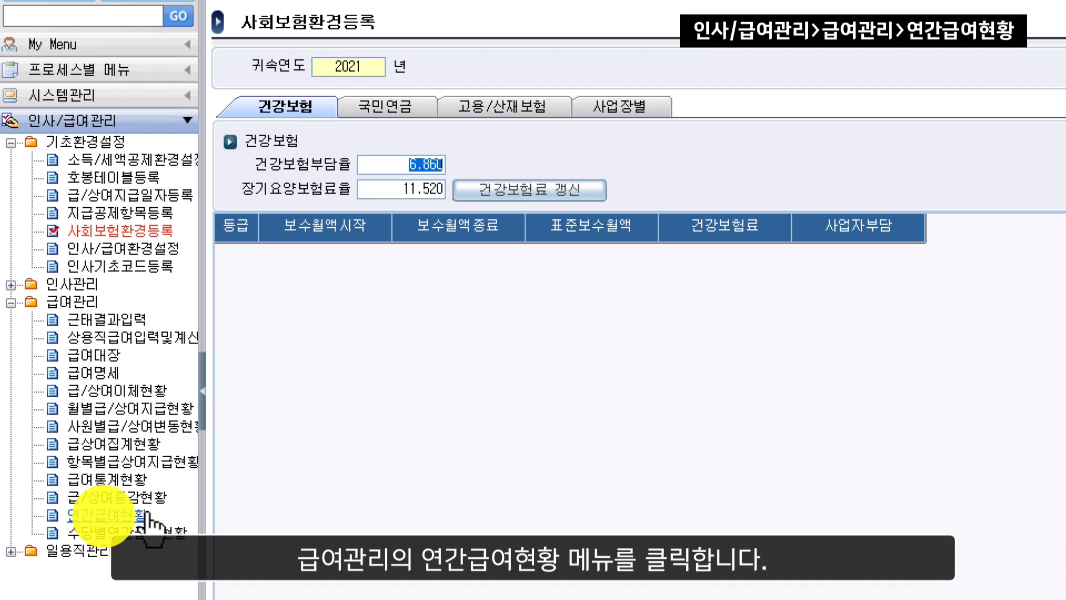
- Open 연간급여현황 under 급여관리 and set 조회기간 to 2021/01 through 2021/06 with 분류기준 과세
click(147, 516)
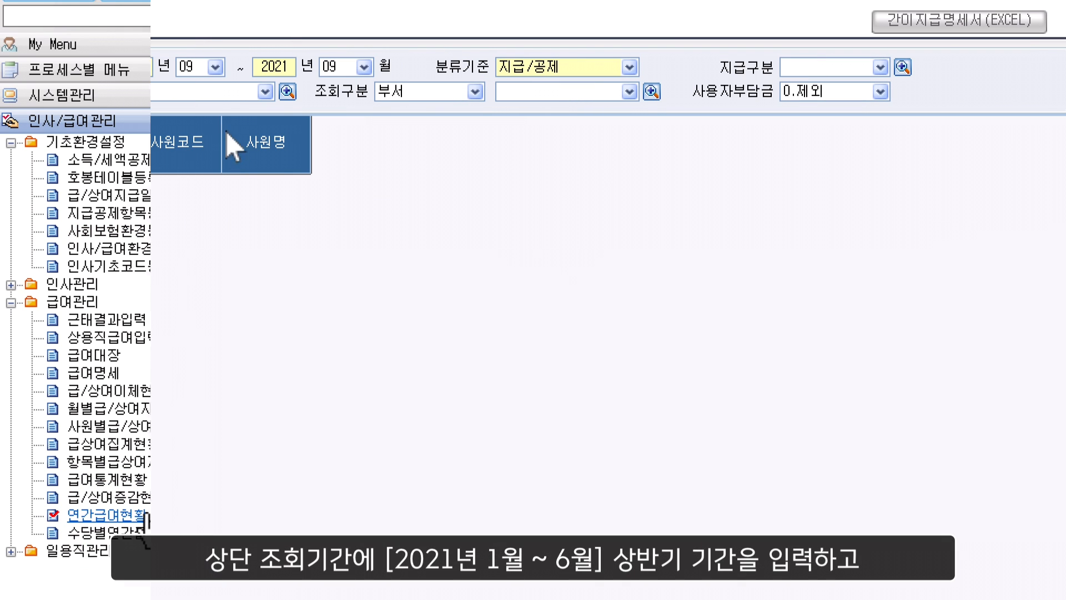
click(215, 68)
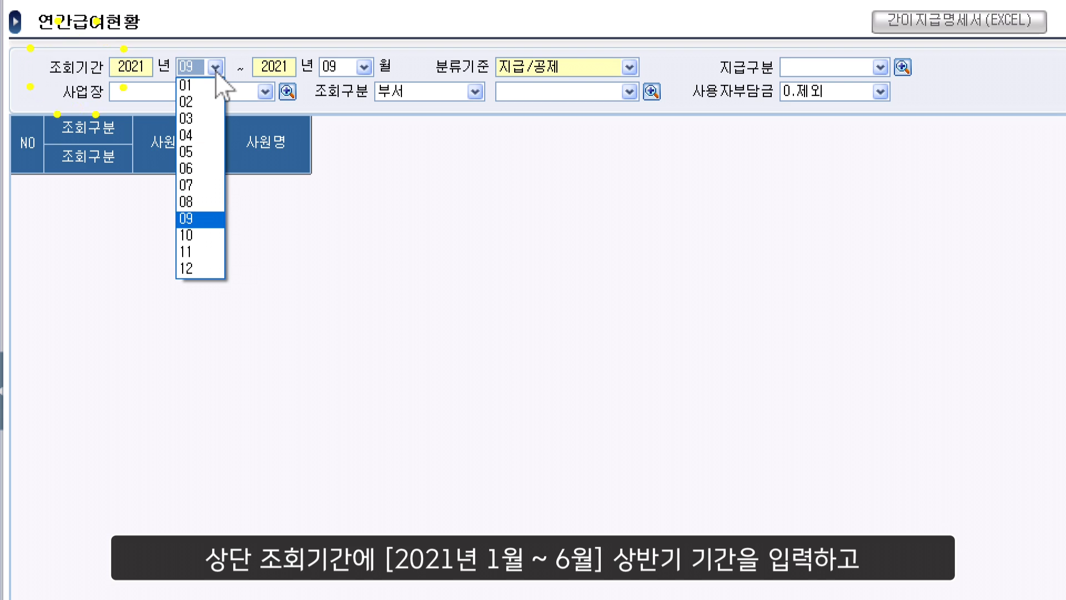
click(214, 89)
click(364, 68)
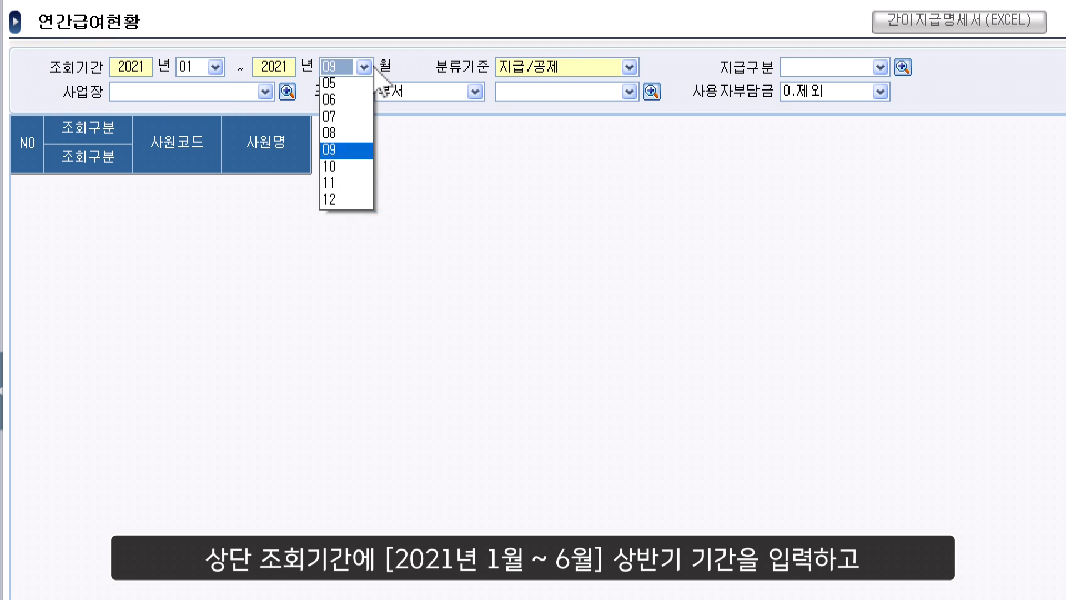
click(345, 170)
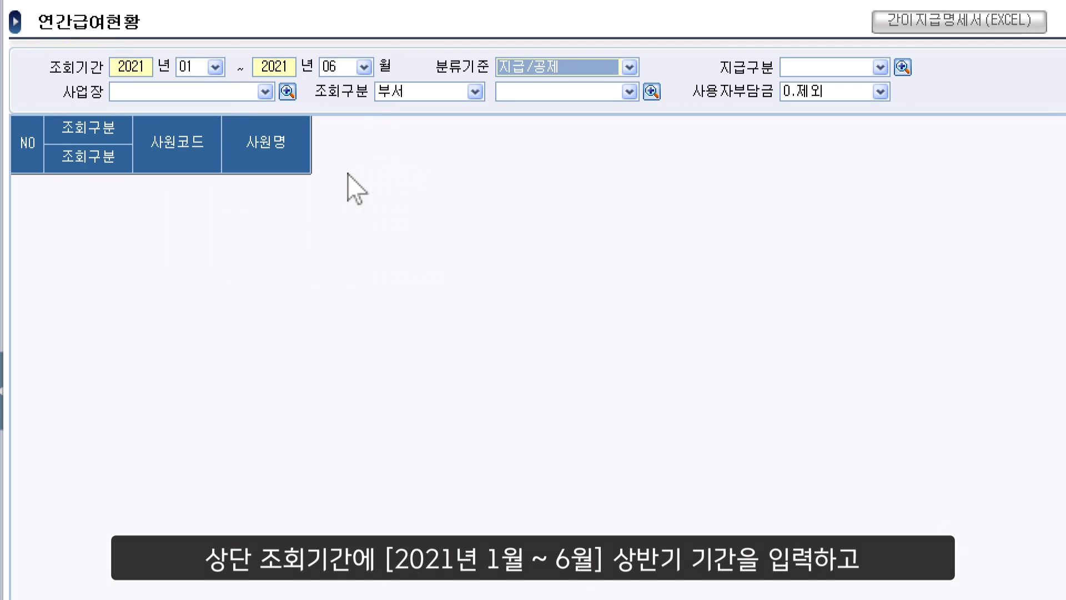
click(602, 67)
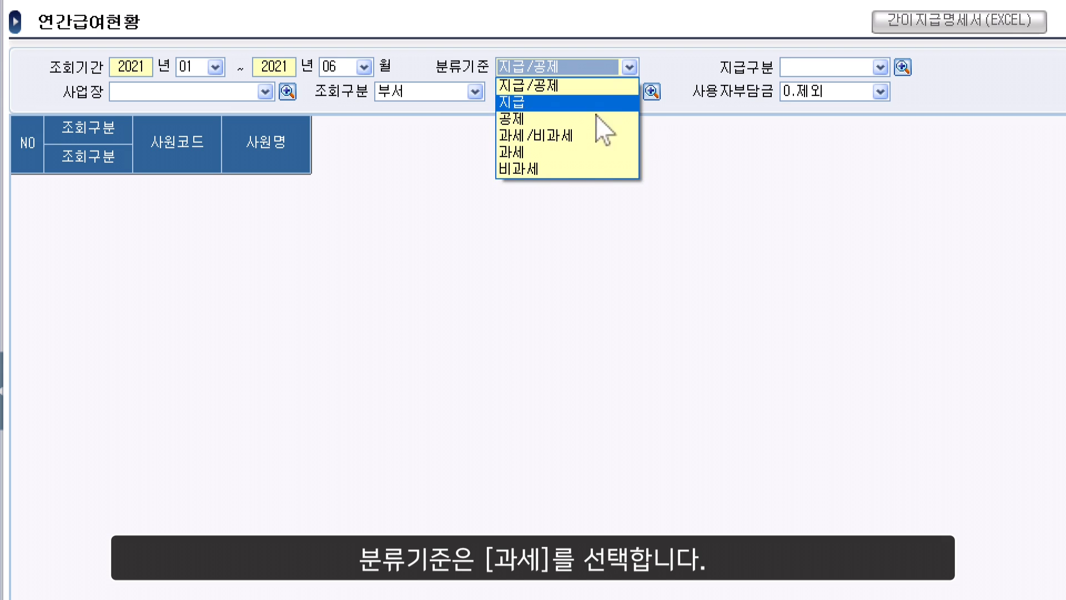
click(587, 156)
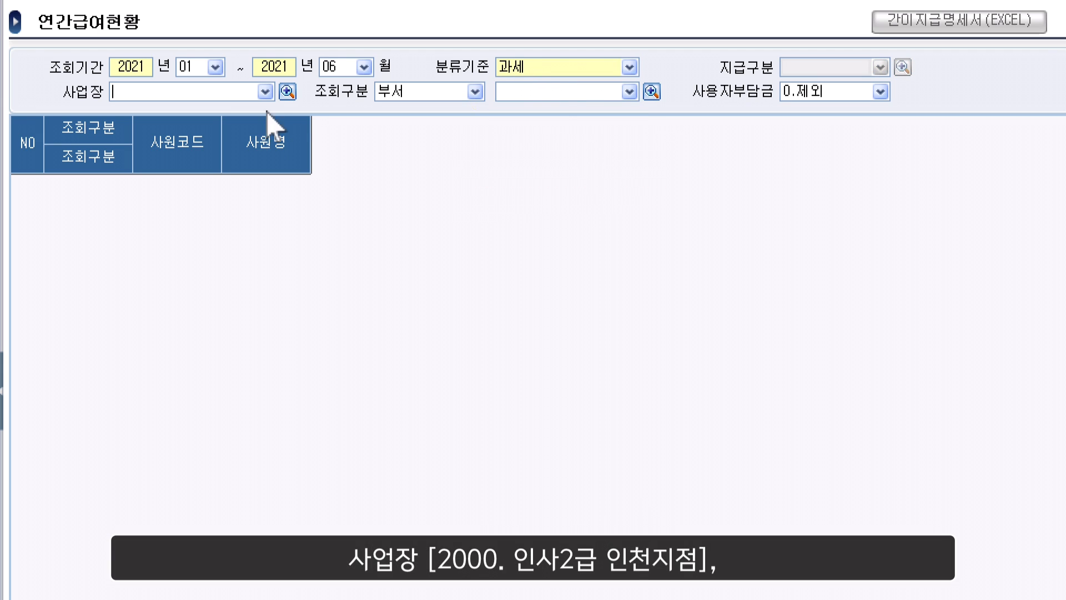
- Limit the annual payroll report to 사업장 2000 인사2급 인천지점 and run the query by 부서
click(288, 91)
click(294, 327)
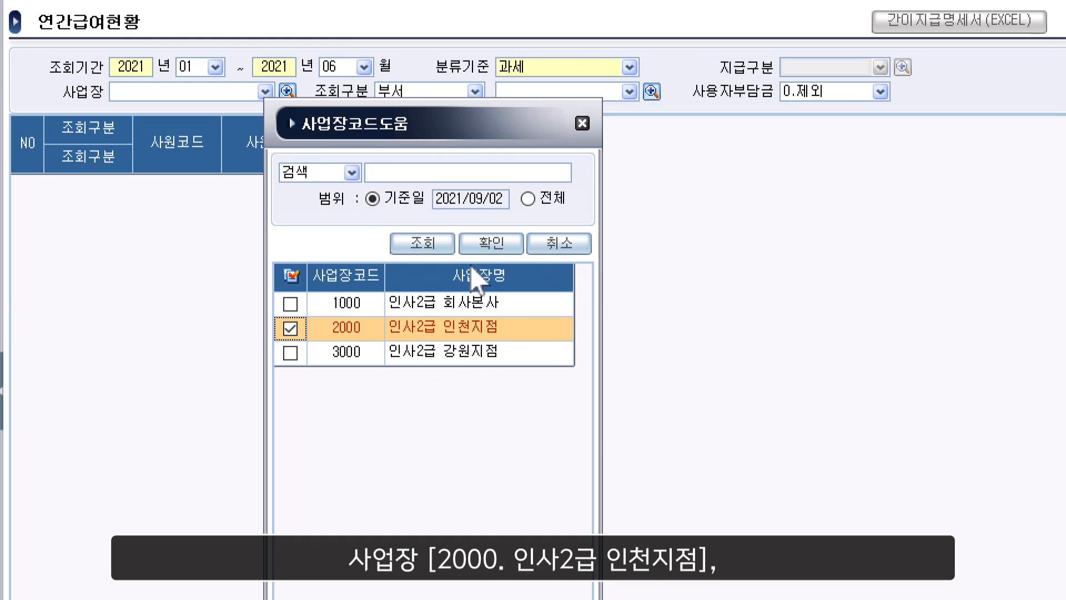
click(500, 242)
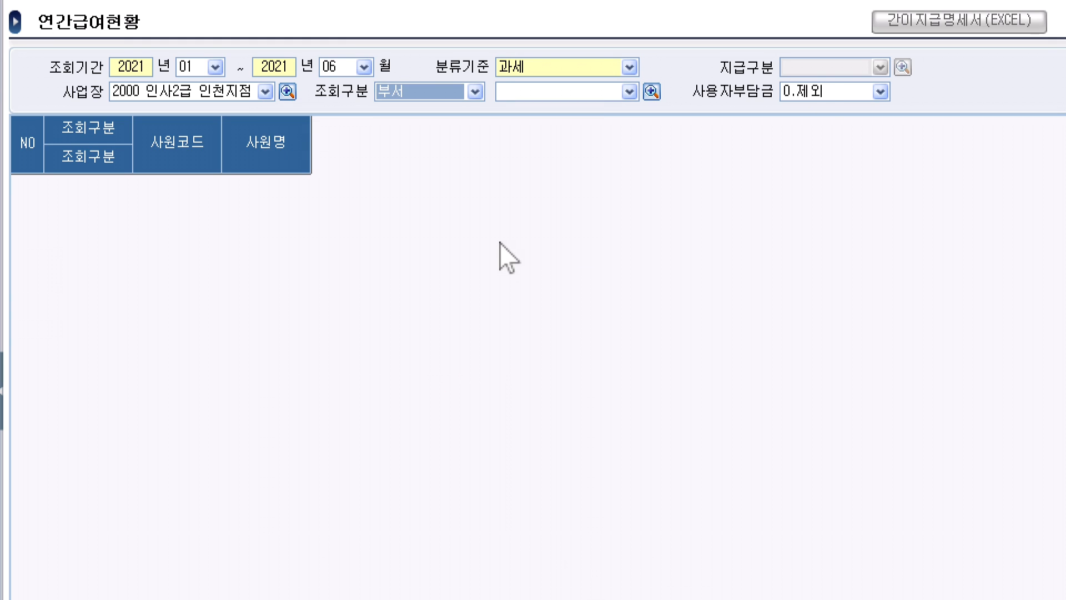
key(Return)
key(Return)
key(Return)
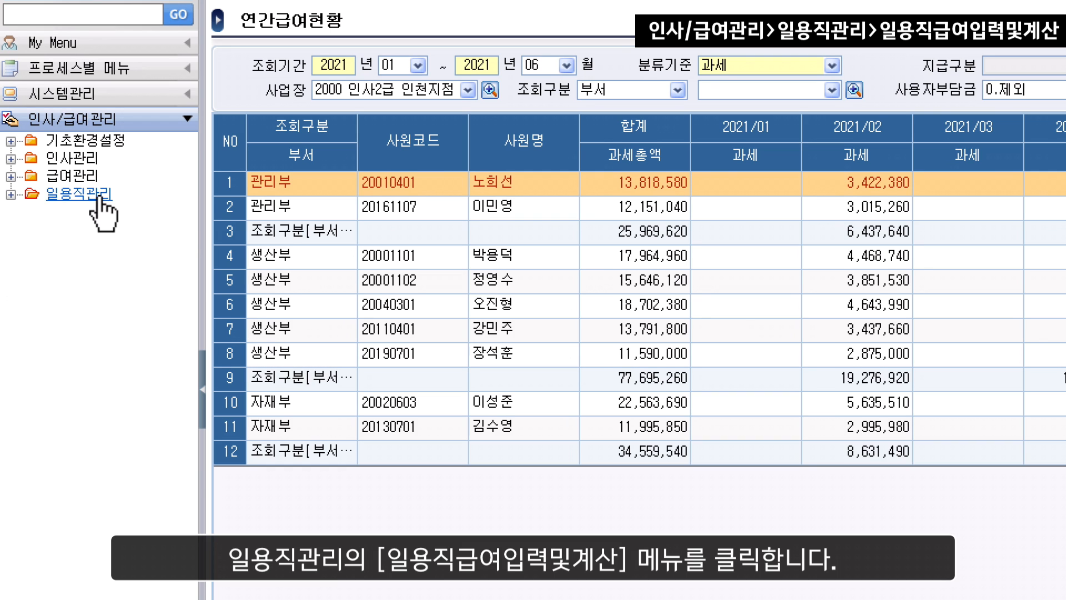
- Open 일용직급여입력및계산 under 일용직관리 and query 귀속연월 2021/07 with 지급일 1, 매일지급
click(100, 194)
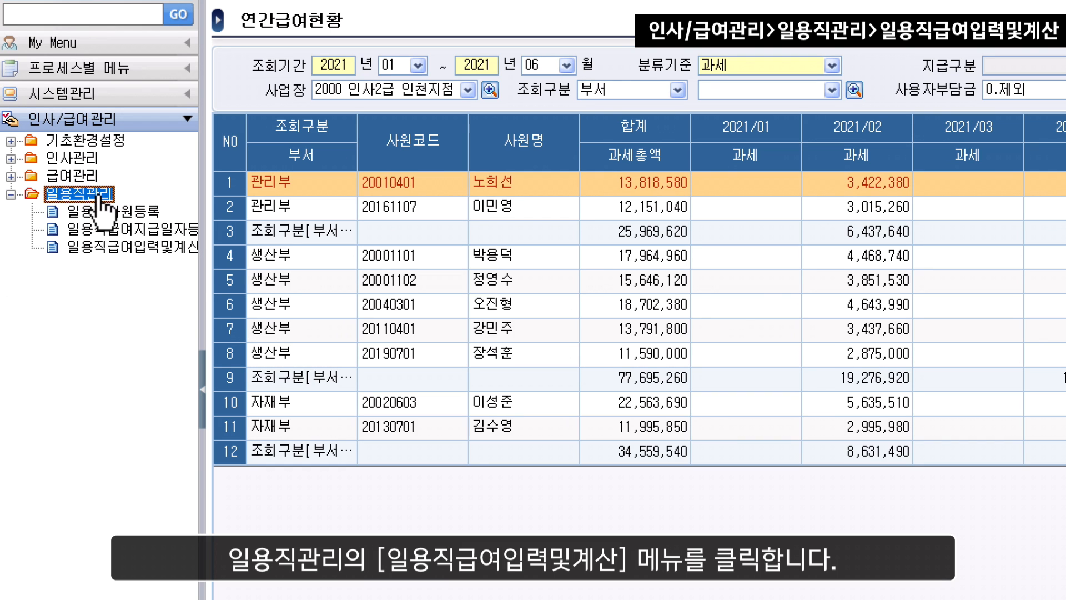
click(124, 253)
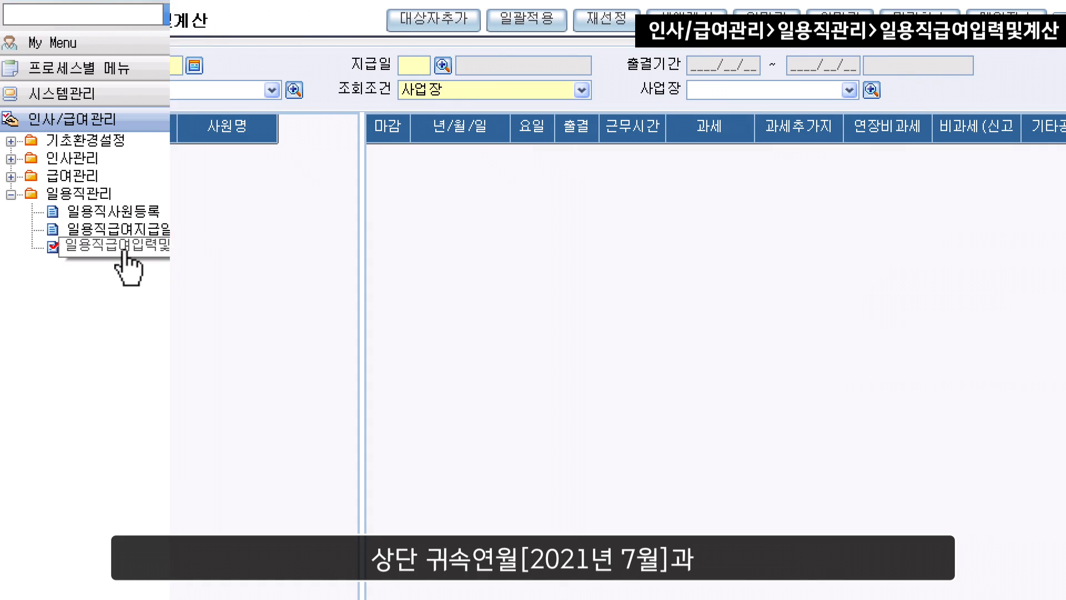
click(194, 66)
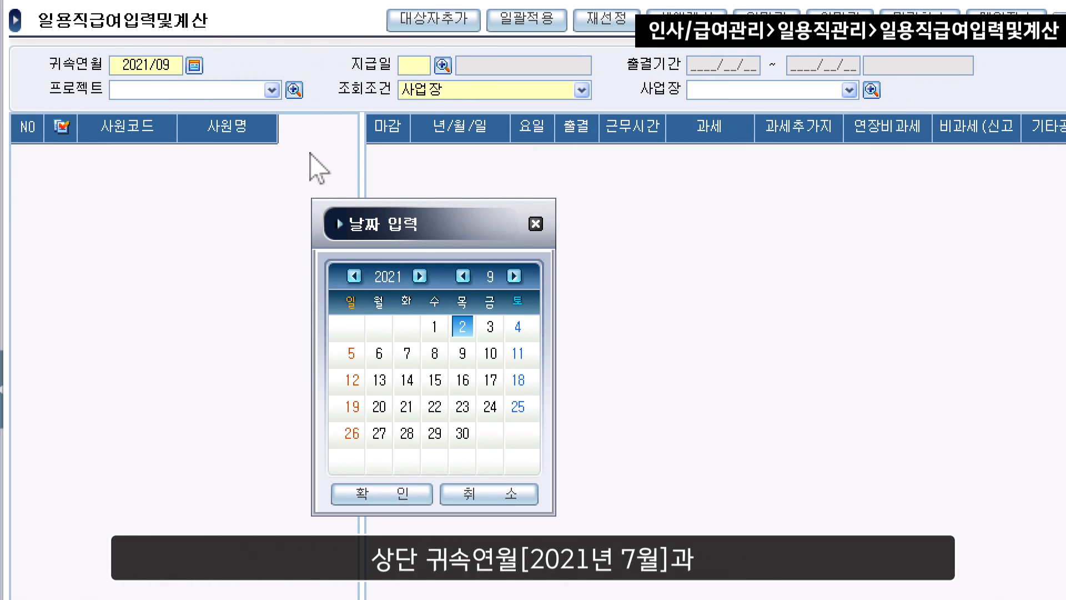
click(463, 276)
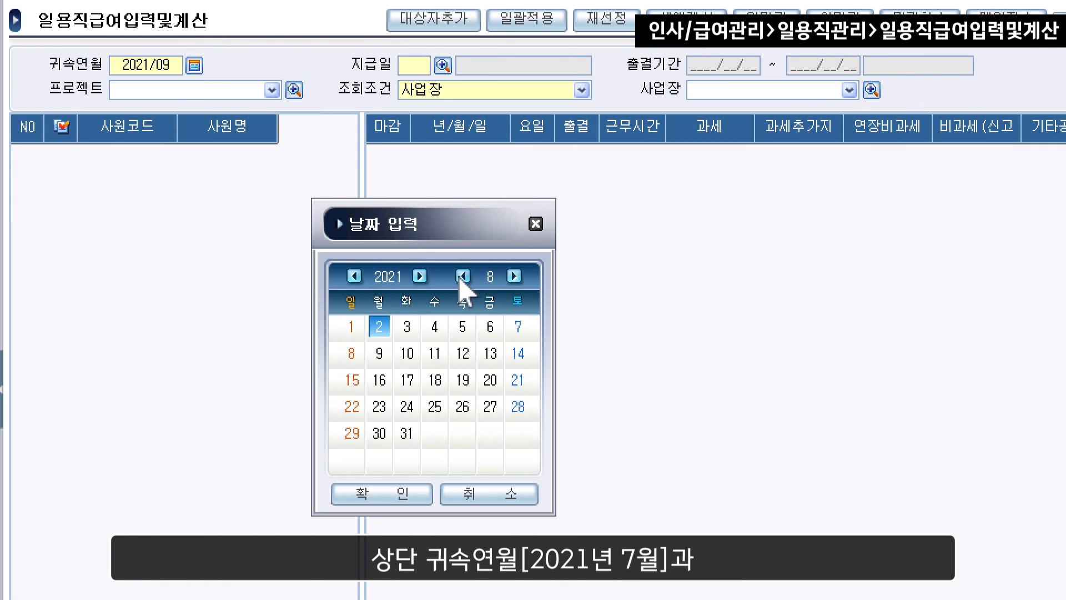
click(463, 276)
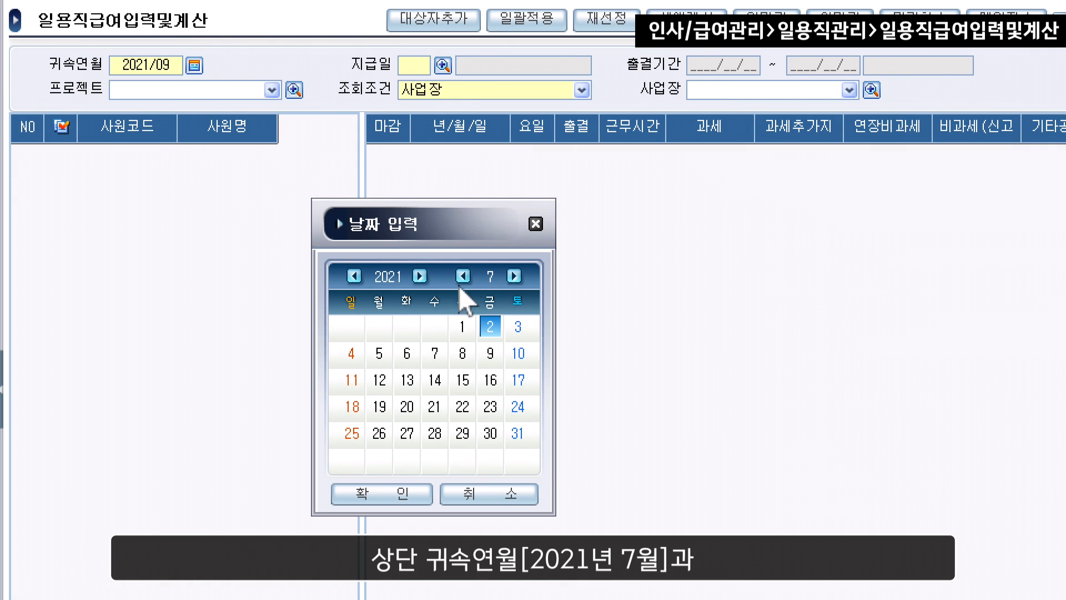
click(392, 506)
click(447, 67)
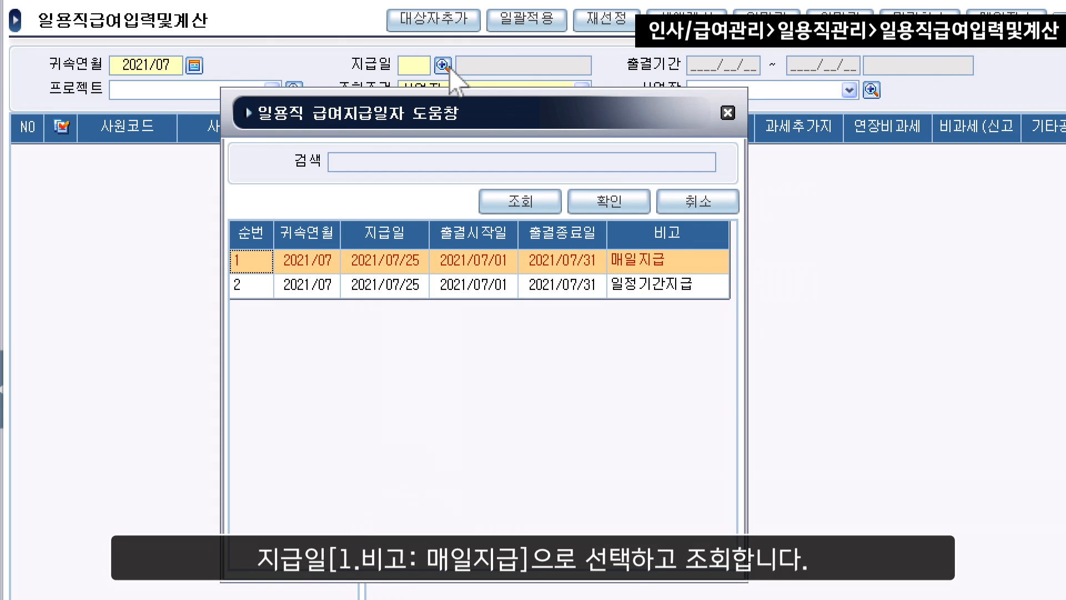
double_click(678, 270)
key(F12)
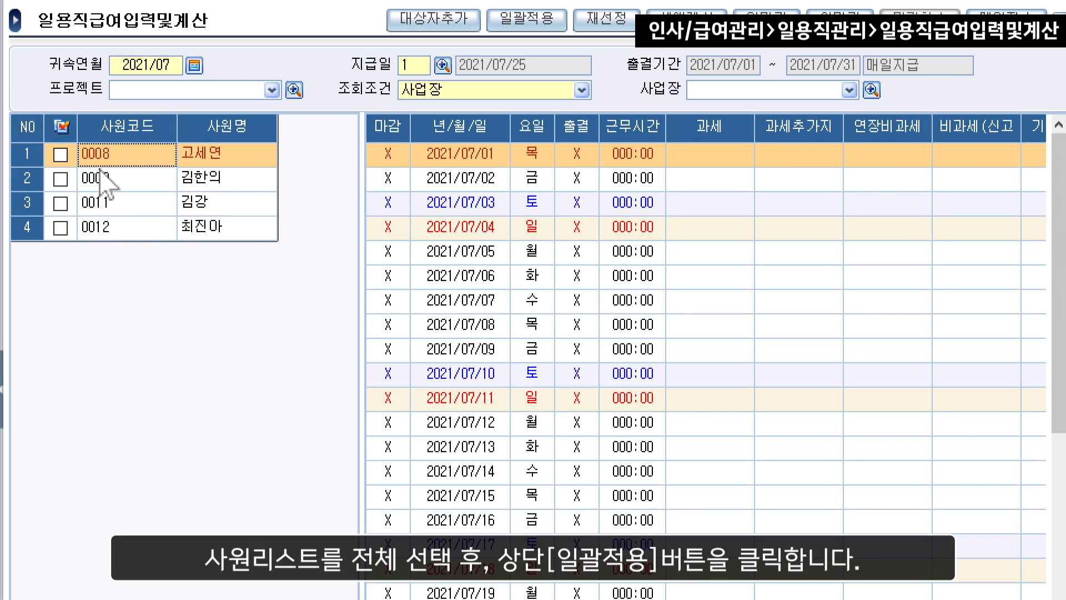
- Bulk-apply 008:00 hours on 평일 with 비과세(신고제외분) 8,000 to all listed daily workers and show their 급여총액
click(61, 128)
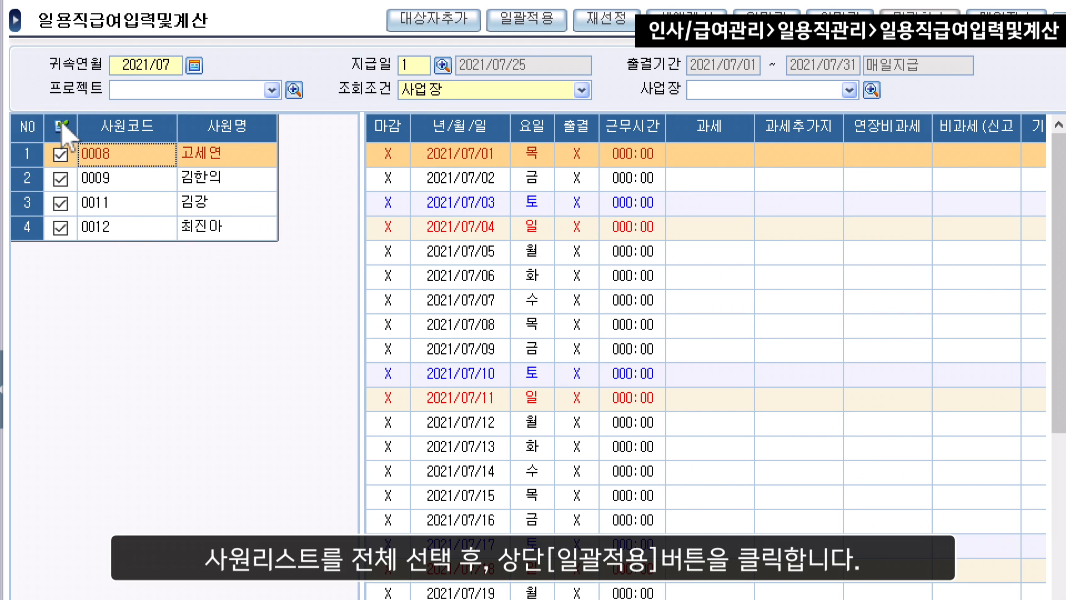
click(563, 25)
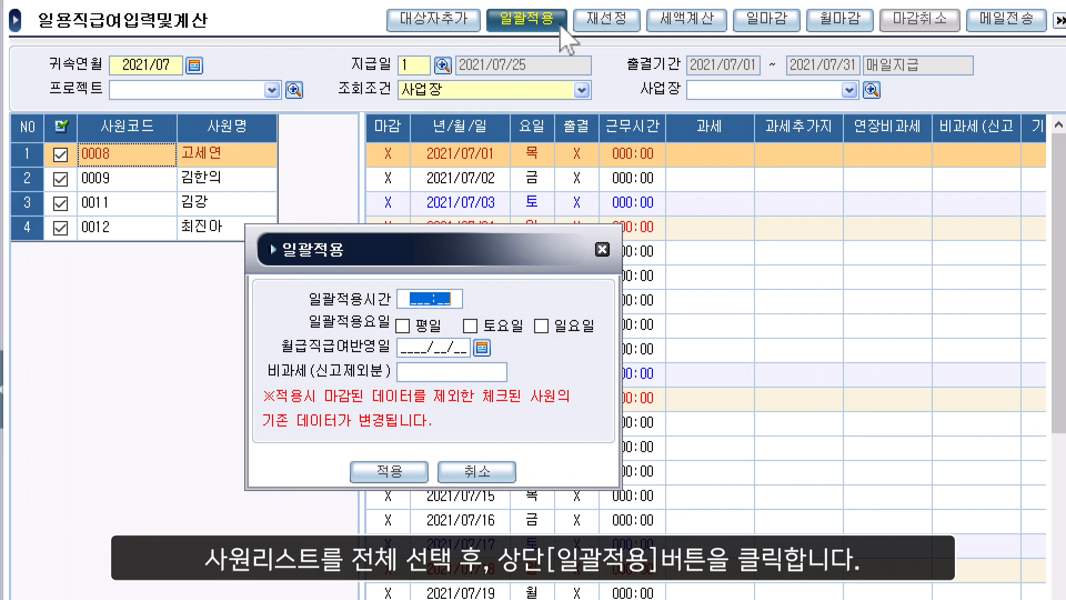
text(0080)
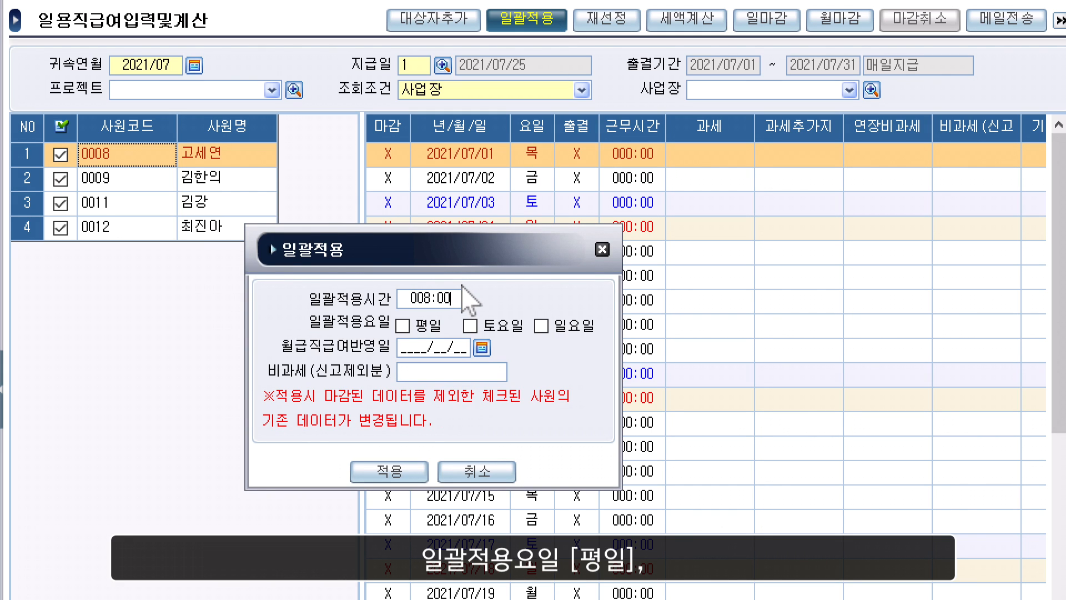
click(404, 327)
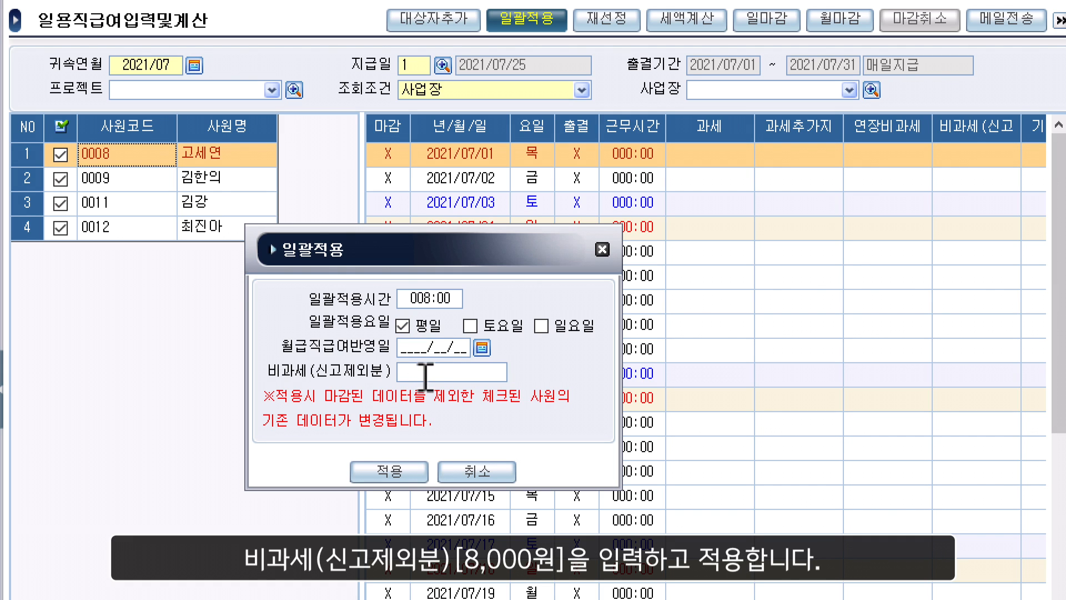
click(426, 372)
text(8,000)
click(423, 470)
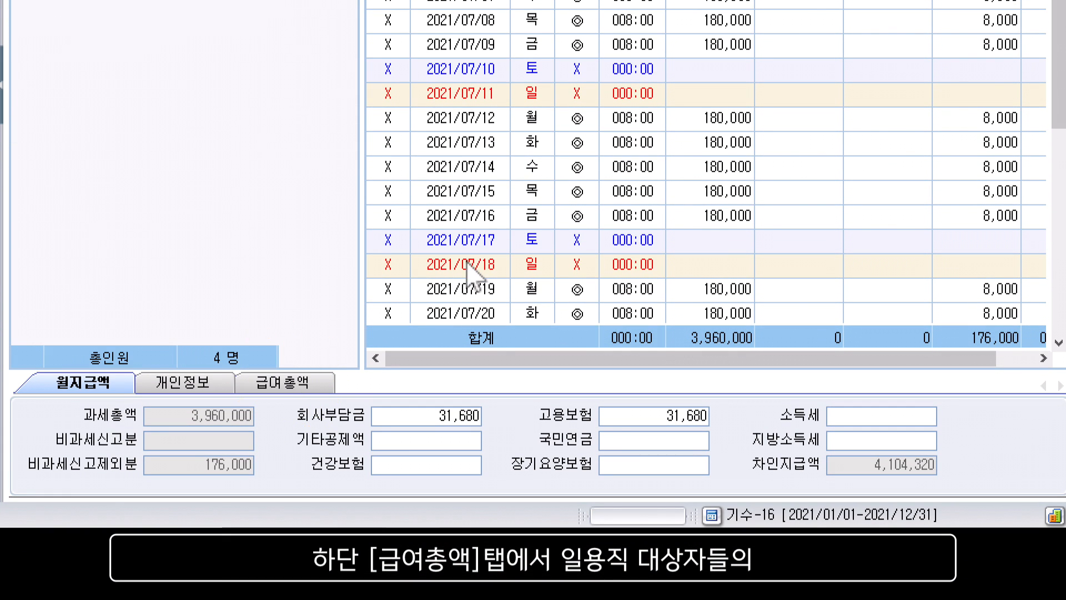
click(322, 384)
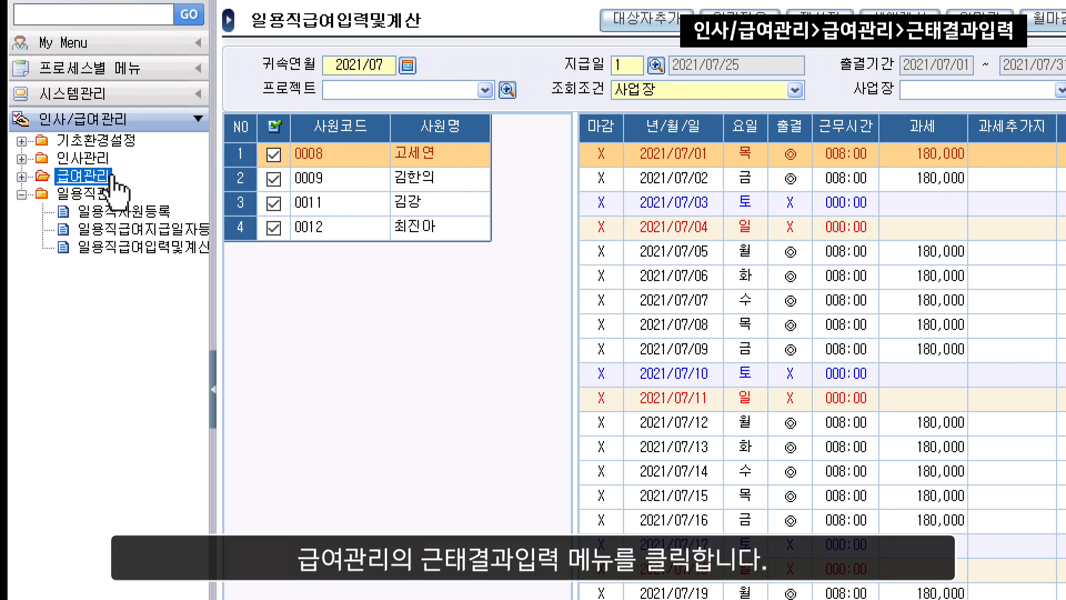
- Open 근태결과입력 under 급여관리, query 귀속연월 2021/09 with 지급일 1, 급여 분리, and show the fifth employee's attendance totals
click(83, 176)
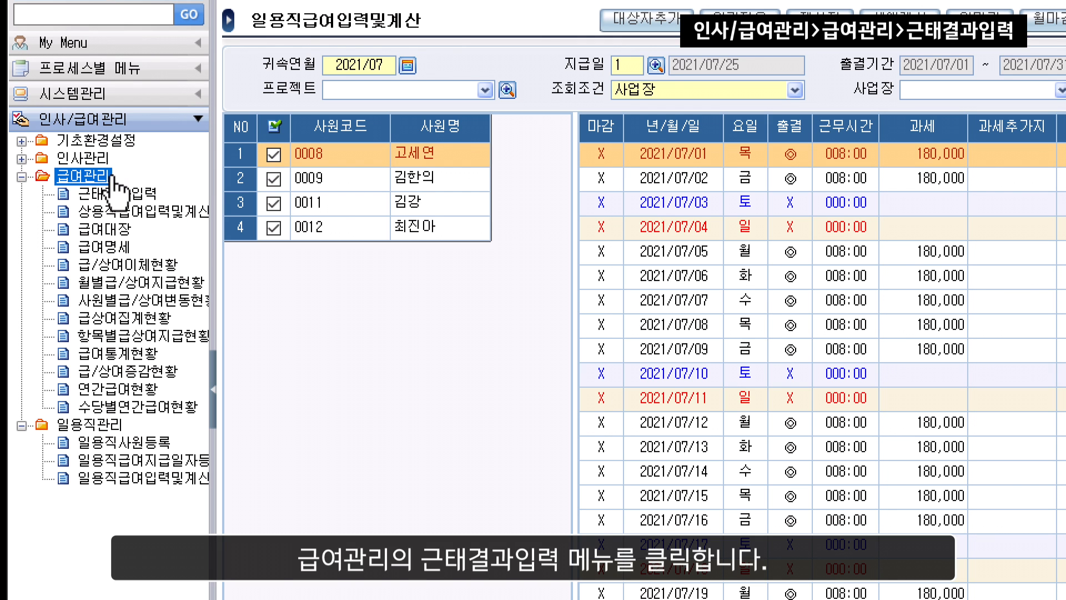
click(147, 196)
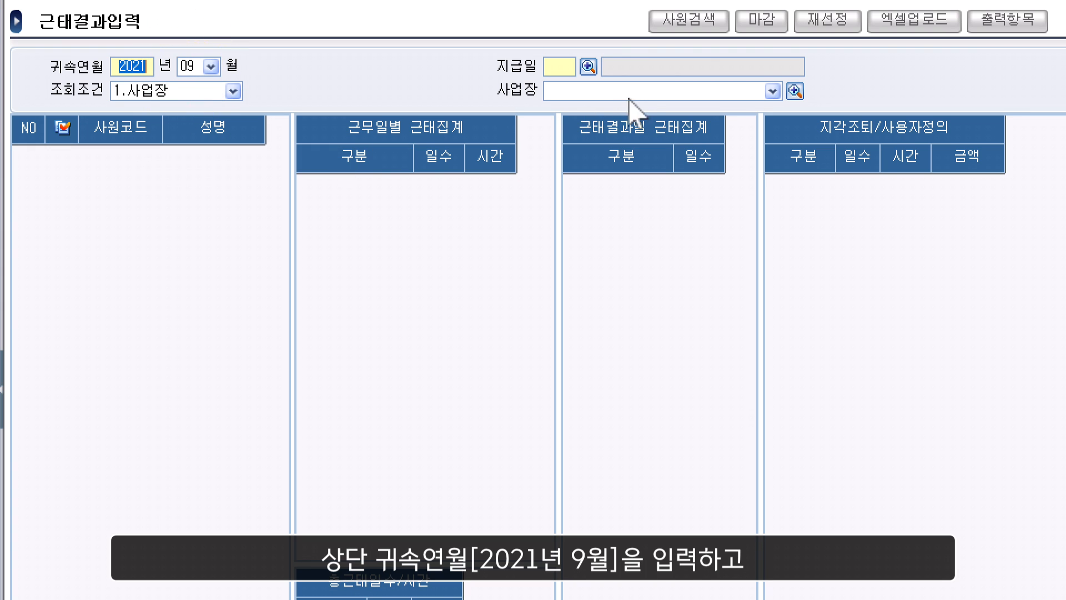
click(588, 67)
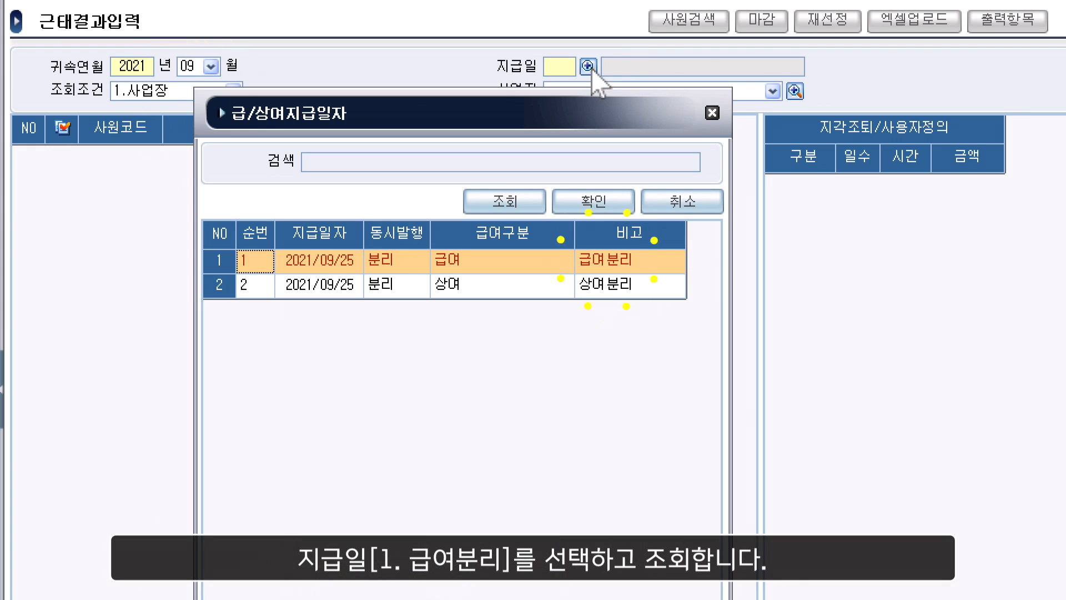
double_click(624, 263)
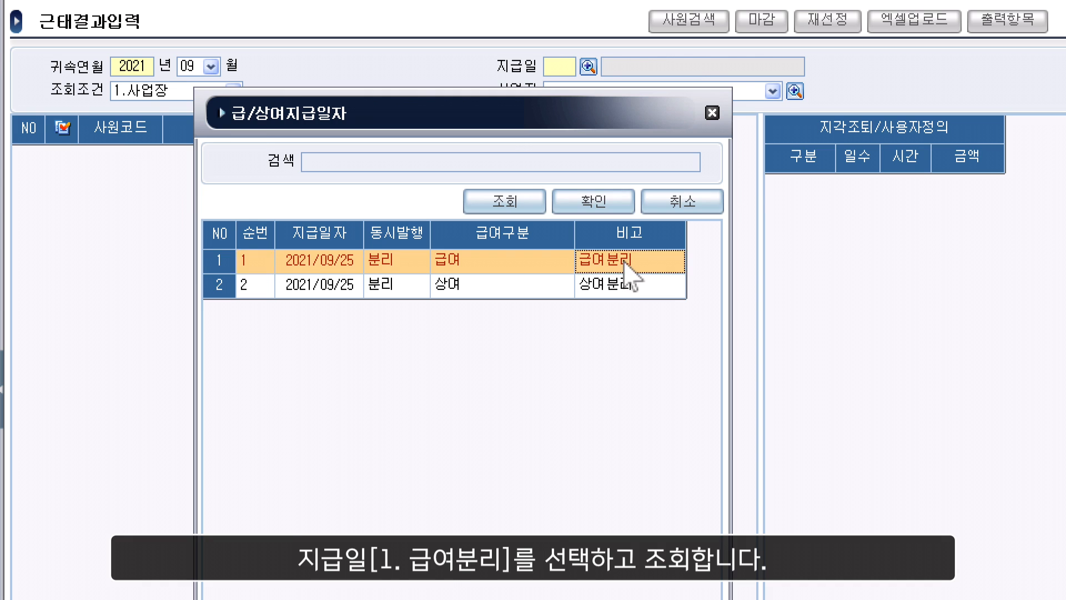
click(795, 91)
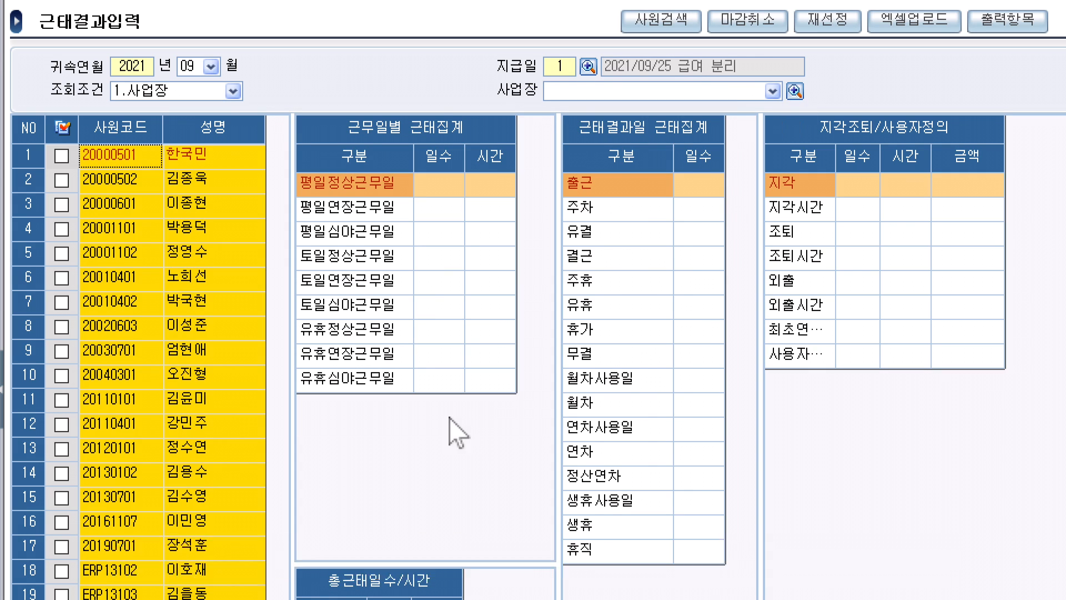
click(211, 259)
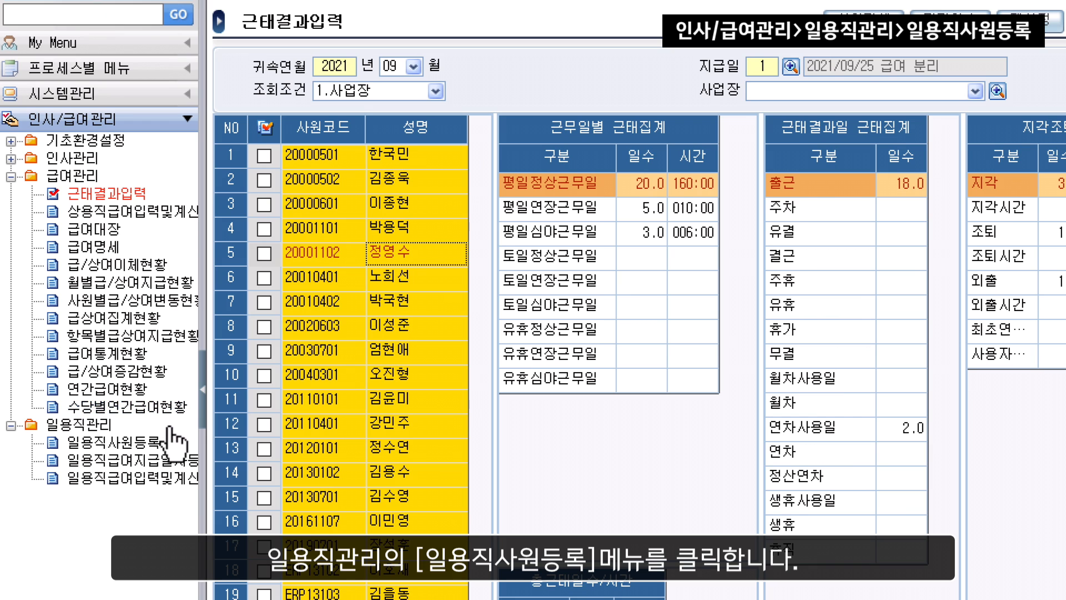
- Open 일용직사원등록 under 일용직관리 and show the record of the second daily worker, code 0002
click(167, 443)
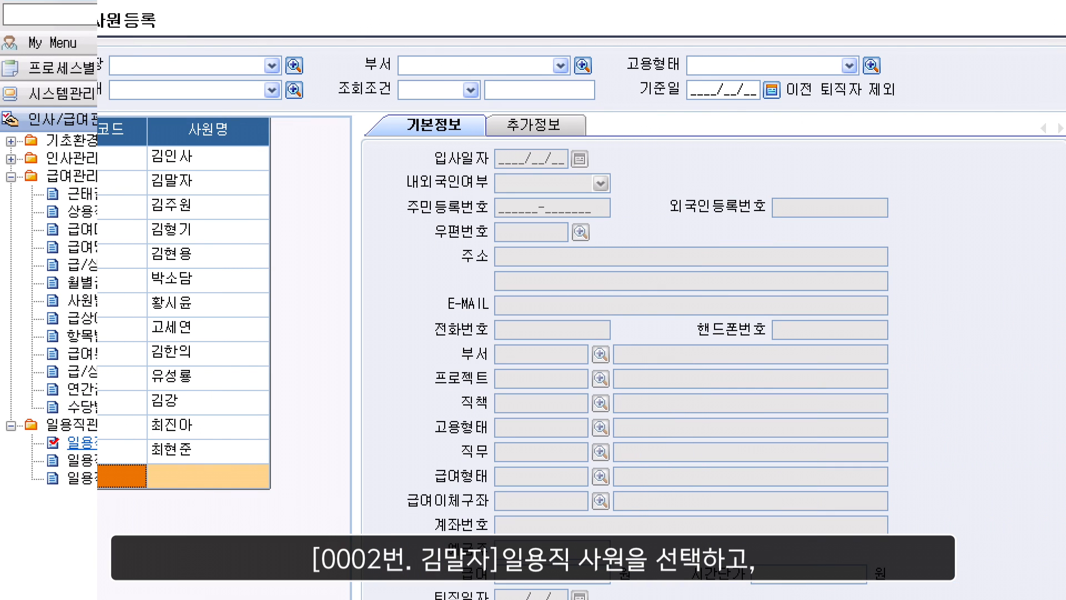
click(182, 182)
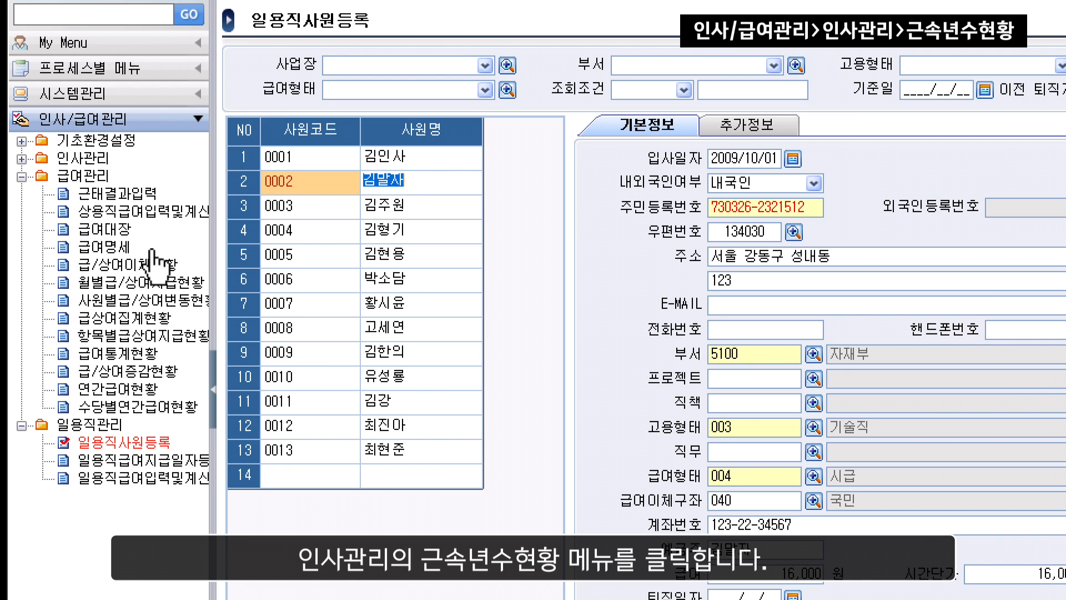
- Open 근속년수현황 under 인사관리 and set the 기준일 to 2021/09/30
click(83, 160)
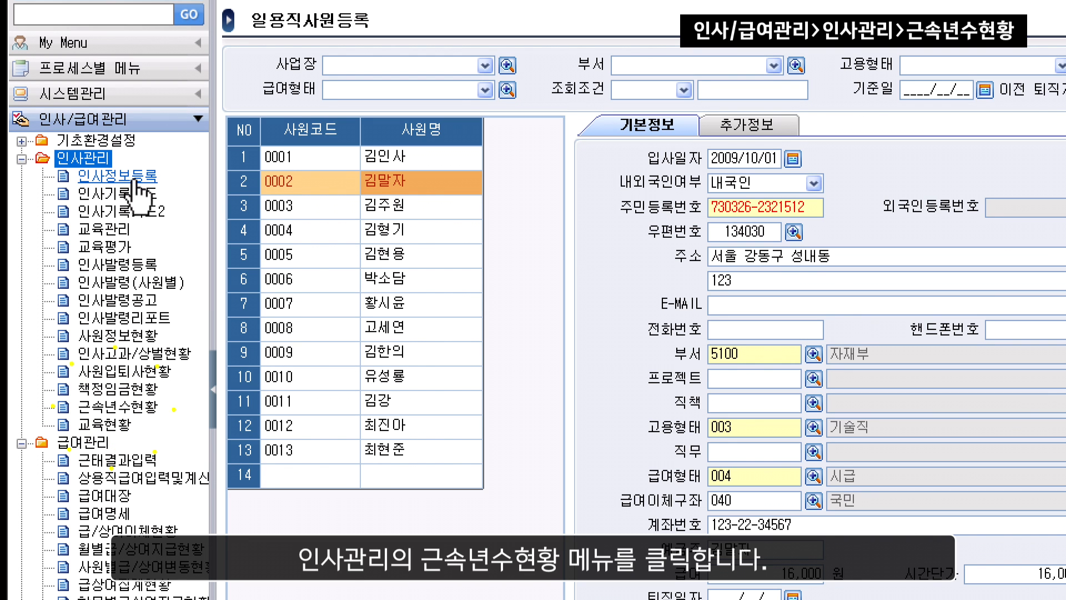
click(116, 406)
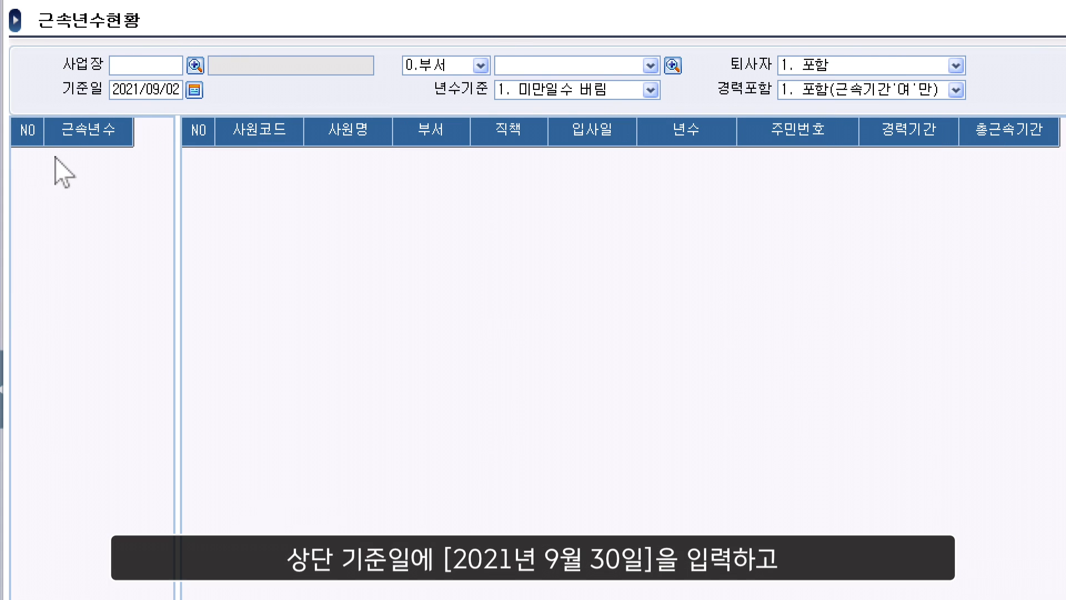
click(195, 90)
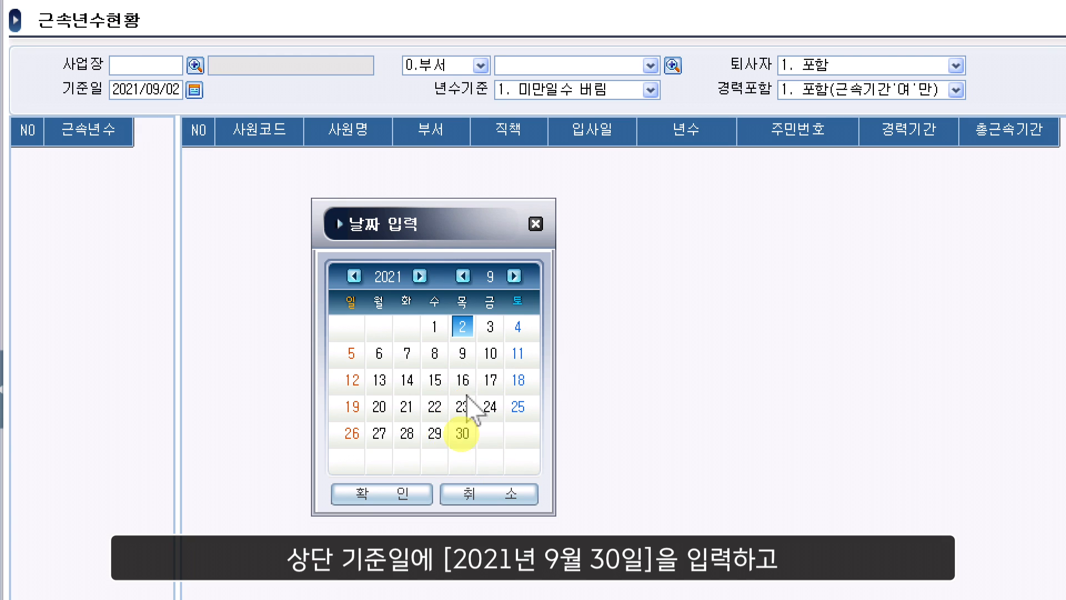
click(462, 433)
click(411, 492)
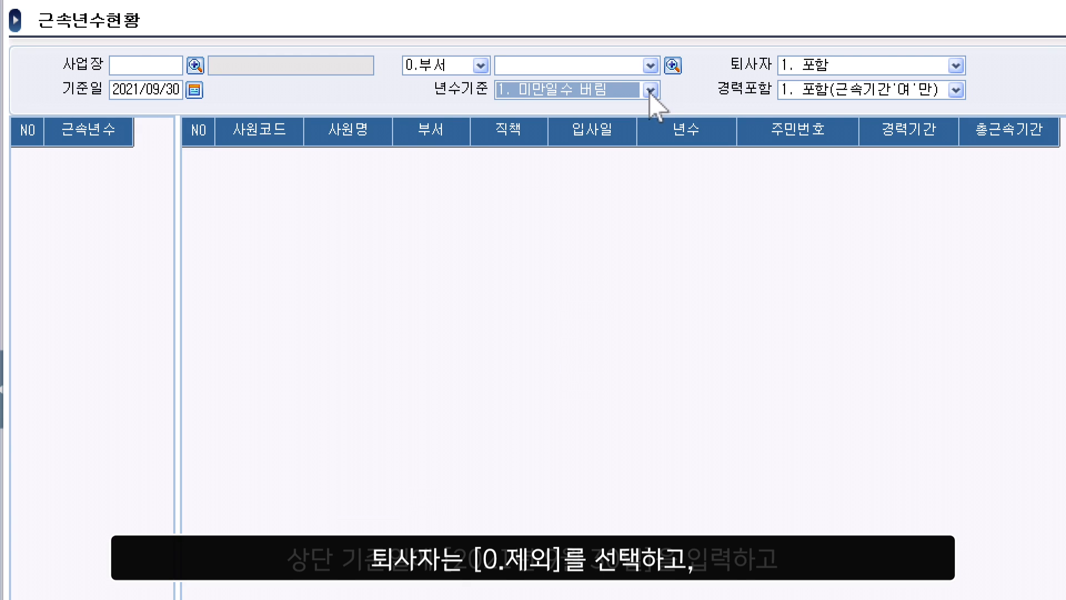
- Set 퇴사자 and 경력포함 to 0. 제외 with 년수기준 1. 미만일수 버림 and run the length-of-service query
click(869, 70)
click(862, 86)
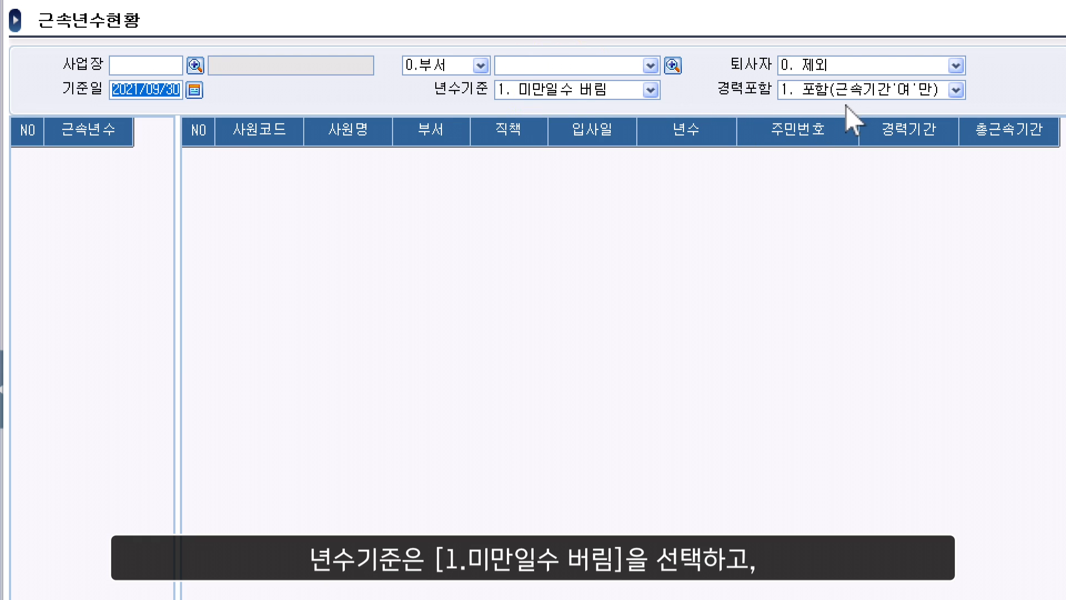
click(867, 91)
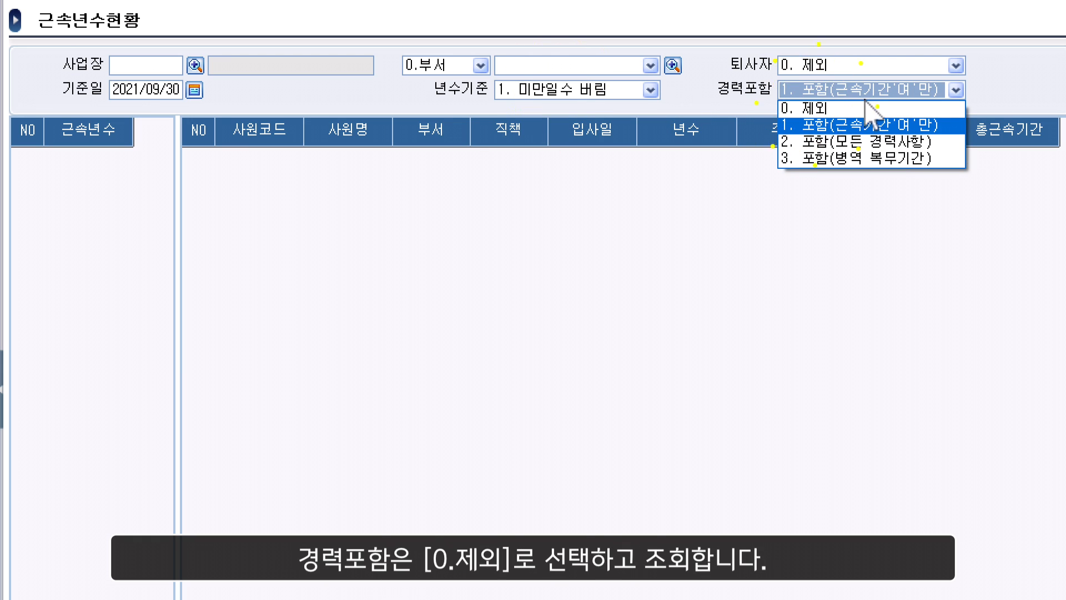
click(864, 110)
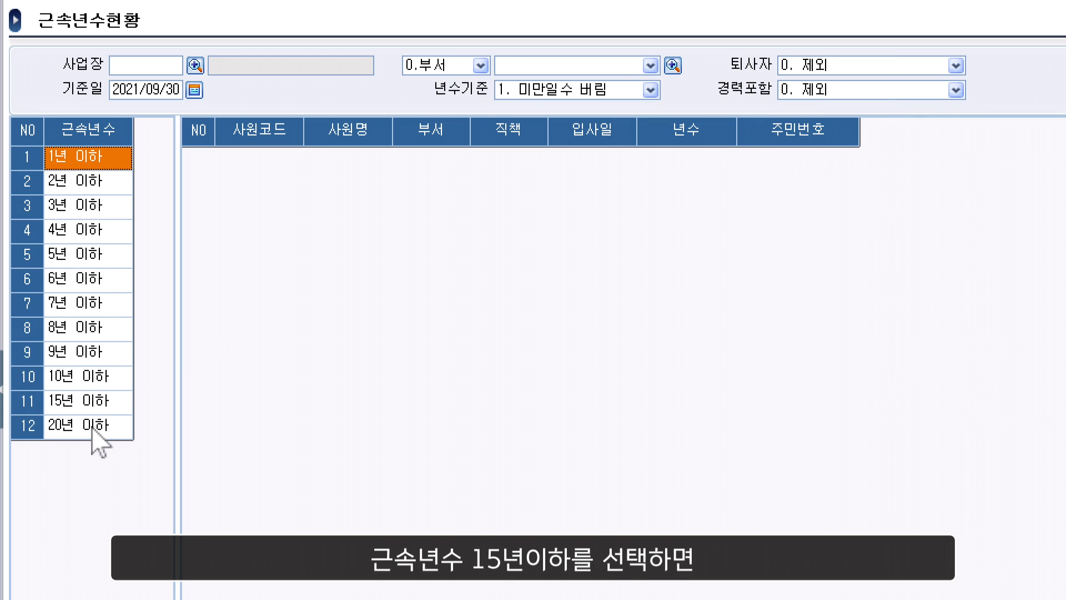
- List the employees in the 15년 이하 and 20년 이하 length-of-service groups
click(89, 401)
click(108, 406)
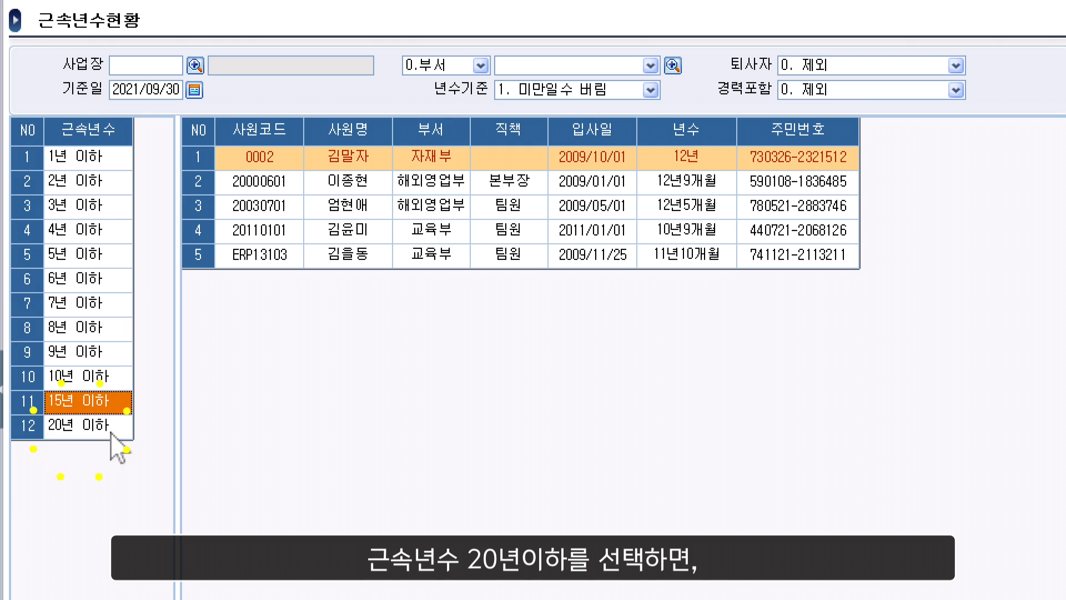
click(111, 428)
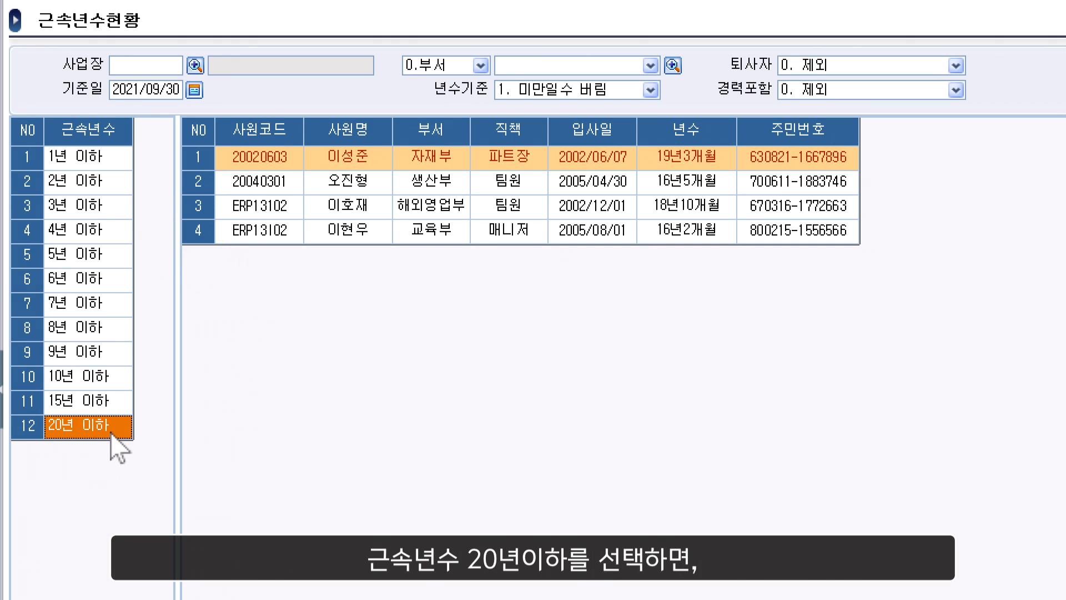